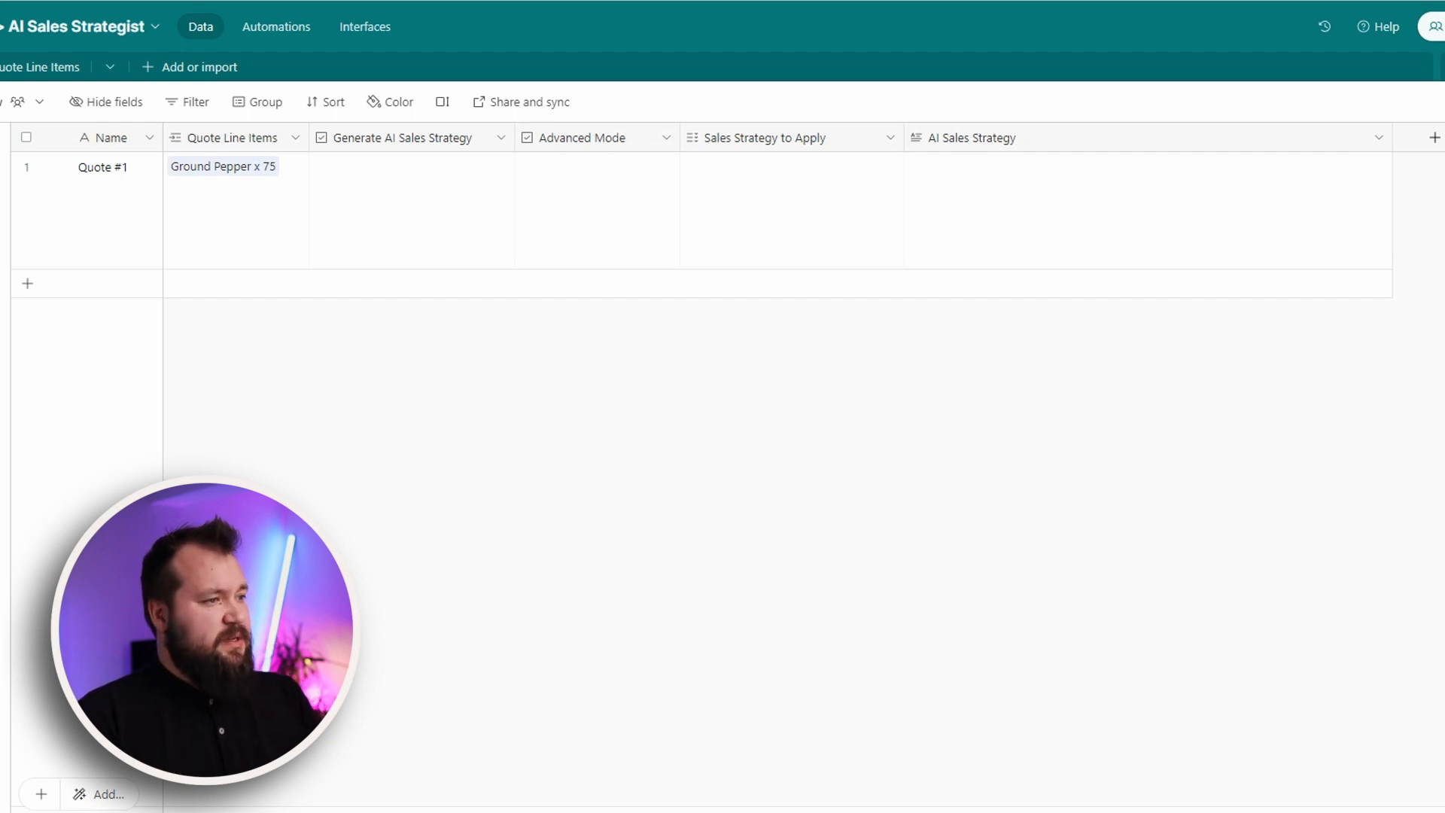
# Step: Set Quote #1's Sales Strategy to Apply to Down-selling
pyautogui.click(764, 183)
pyautogui.click(696, 167)
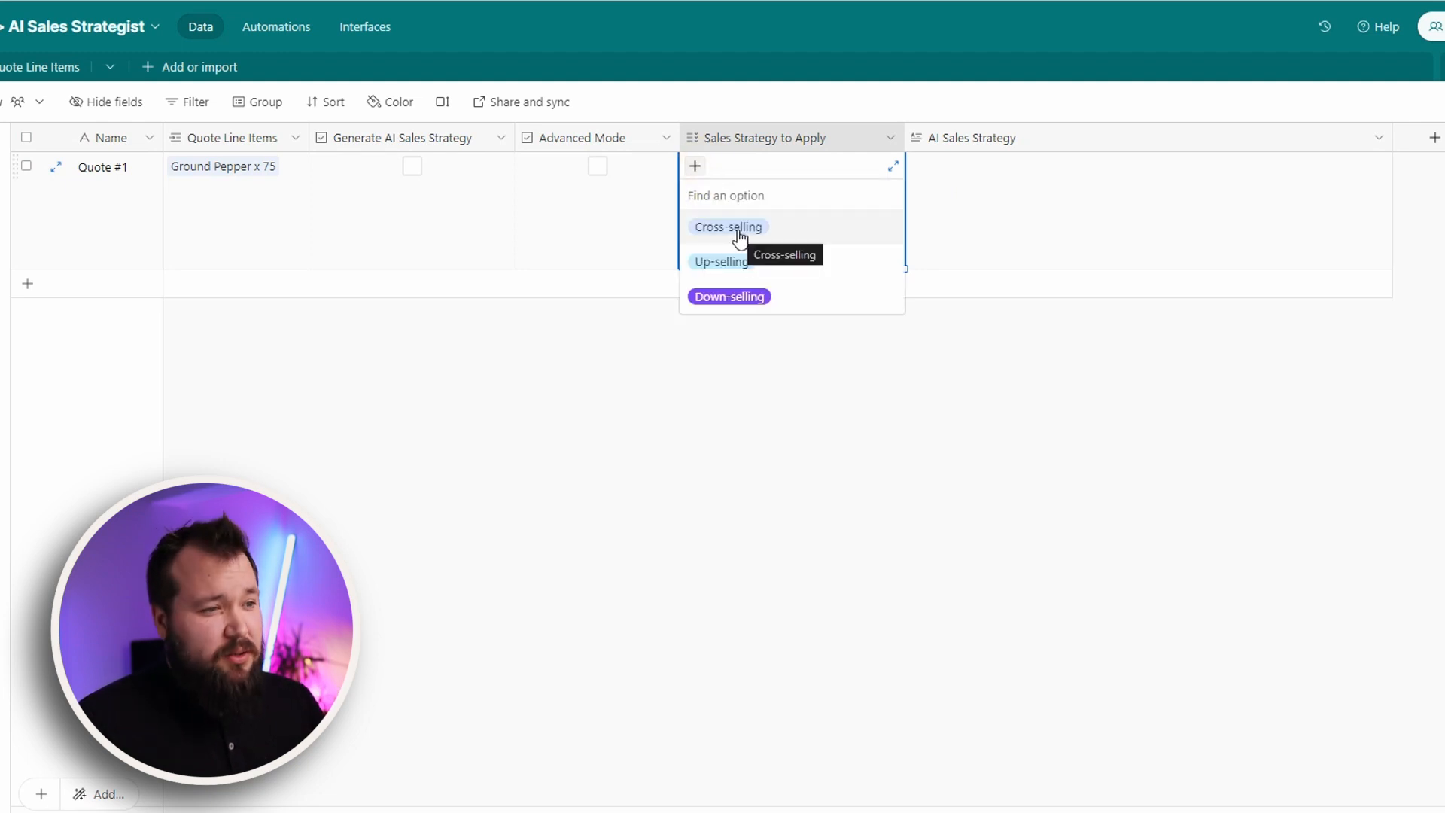
pyautogui.click(755, 298)
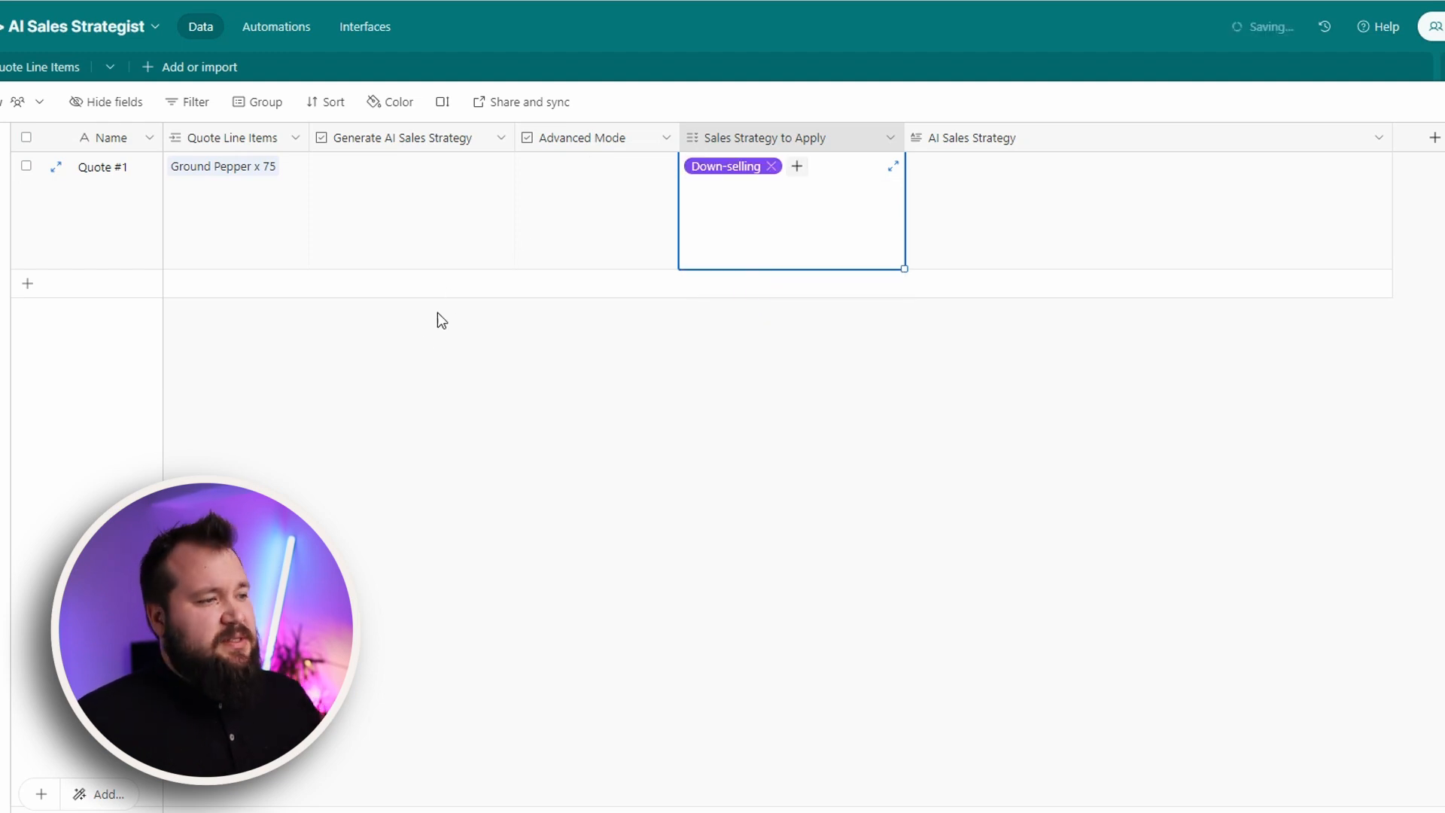
pyautogui.click(407, 346)
# Step: Enable Generate AI Sales Strategy for Quote #1 to produce a strategy in the AI Sales Strategy field
pyautogui.click(419, 172)
pyautogui.click(846, 211)
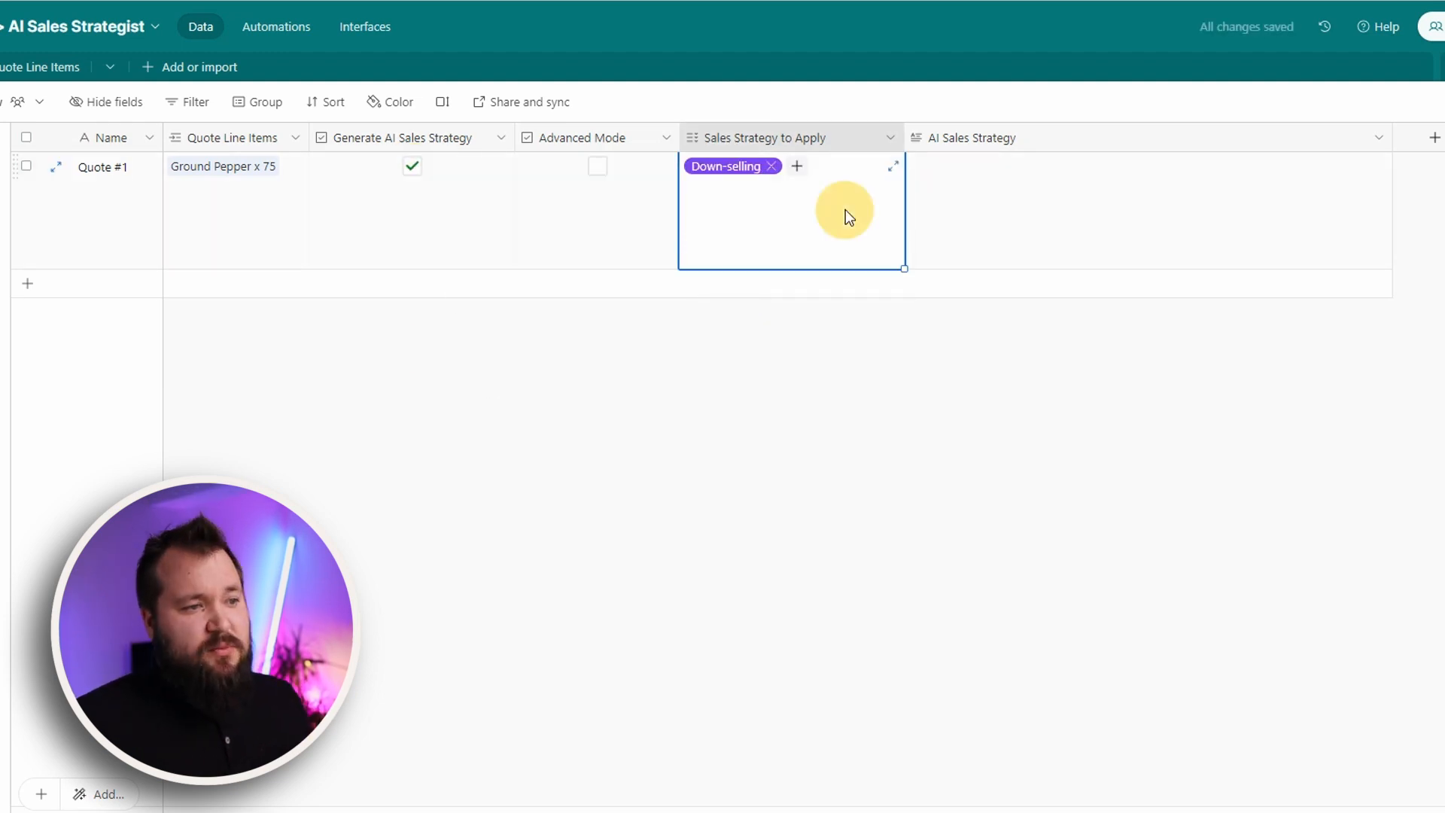
pyautogui.click(475, 216)
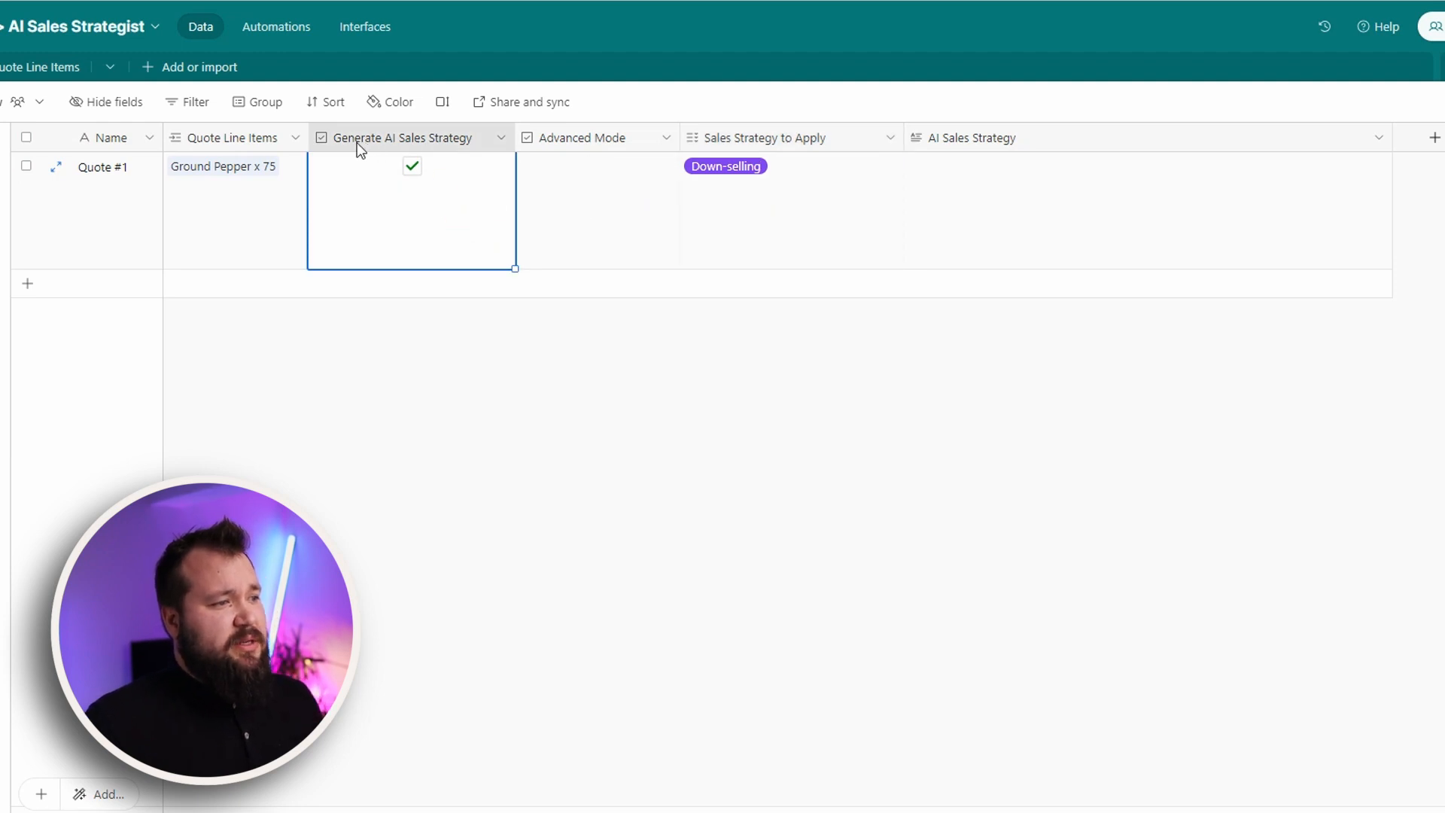
pyautogui.click(1014, 185)
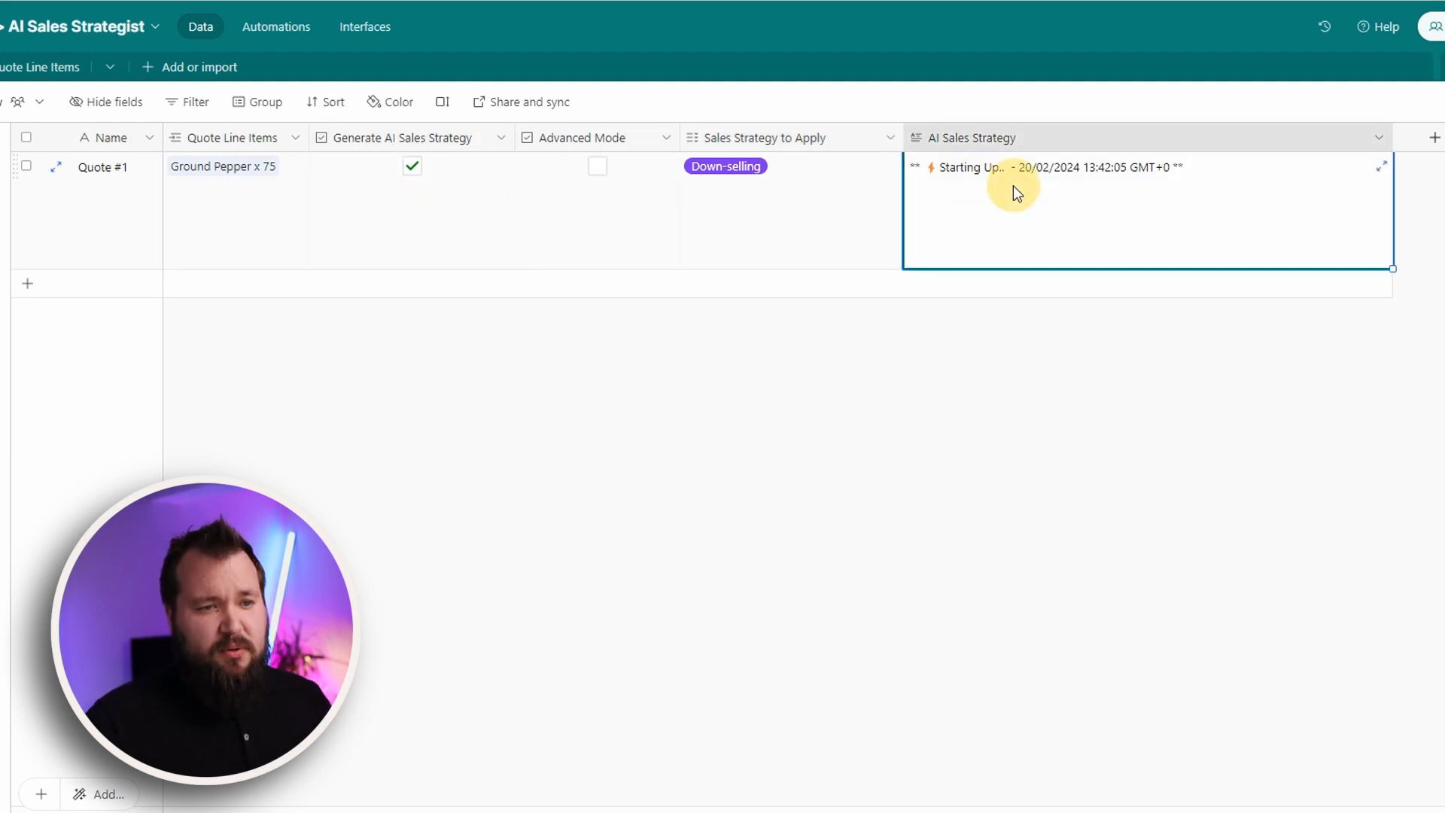
pyautogui.click(1013, 431)
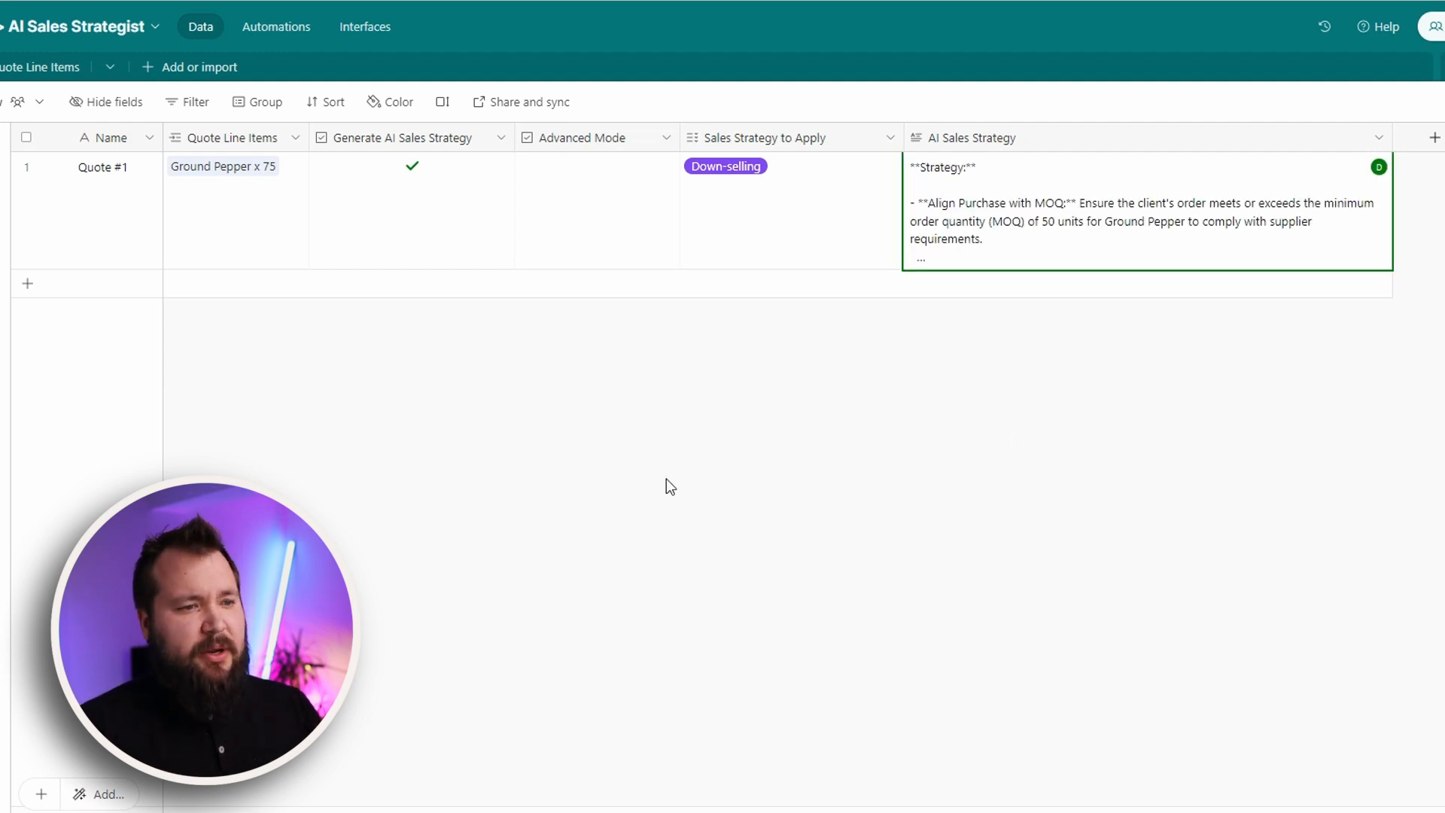
# Step: Expand Quote #1's AI Sales Strategy text, read the down-selling recommendations, and close the expanded view
pyautogui.click(1092, 222)
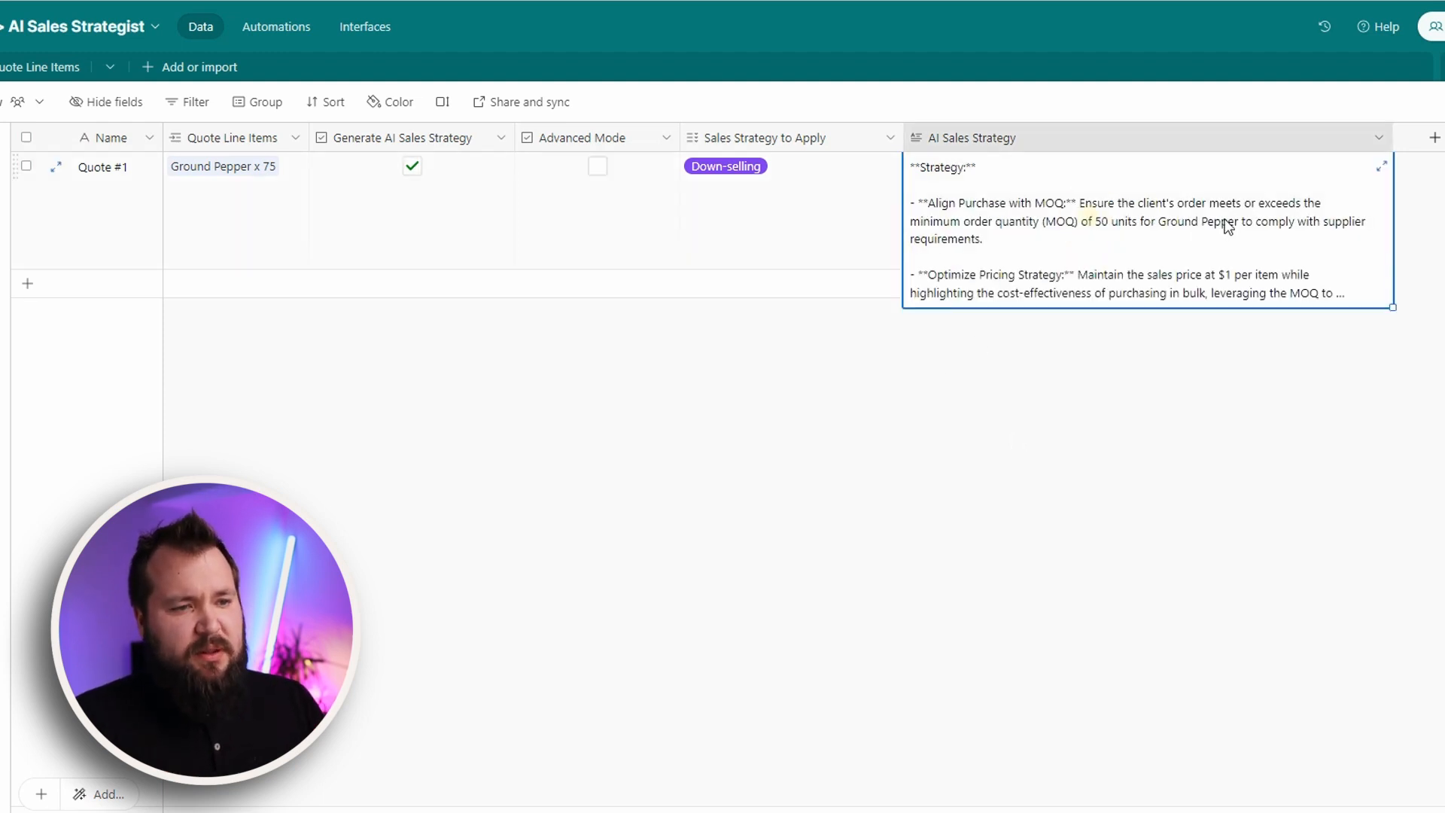
pyautogui.click(1382, 165)
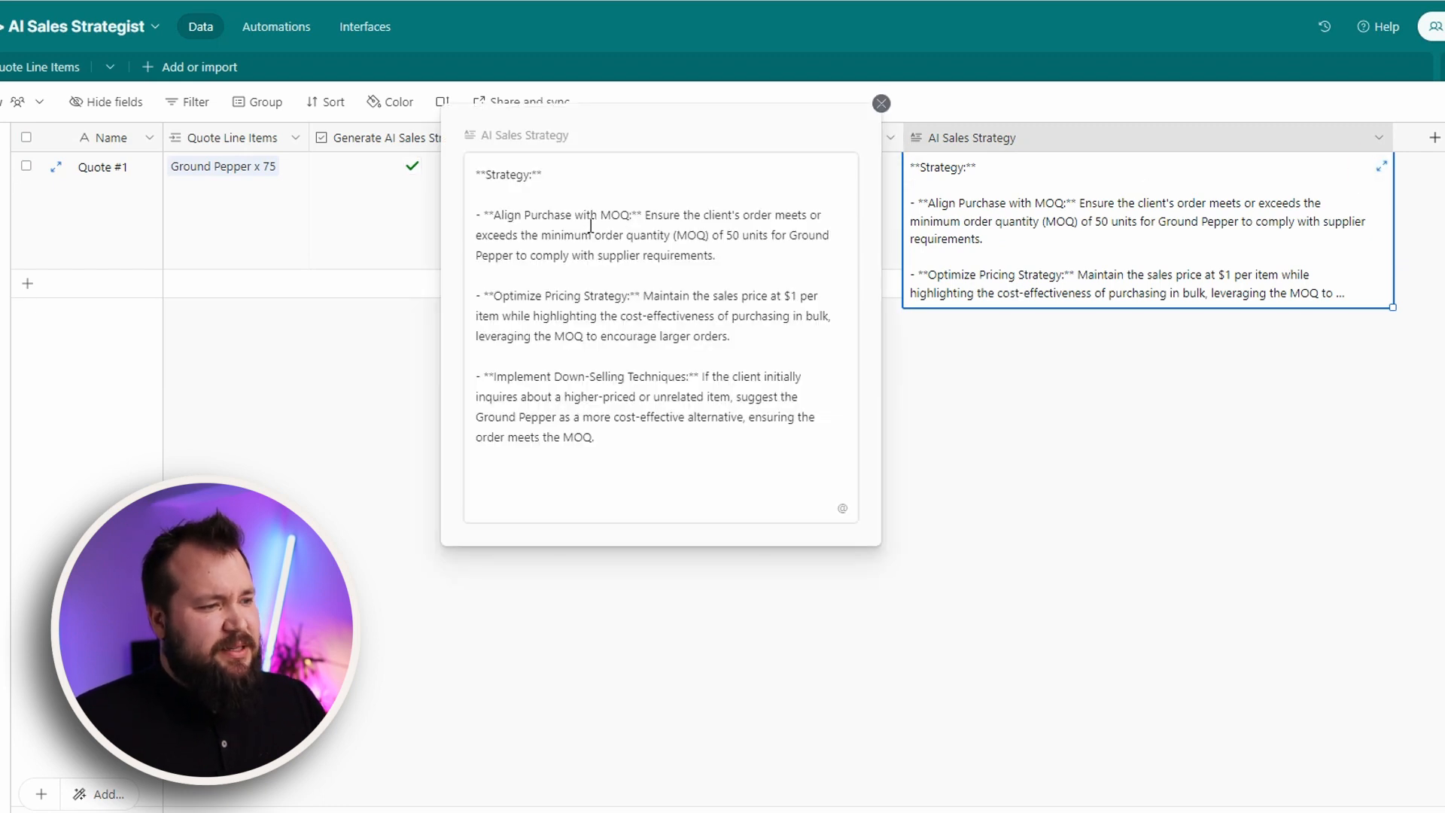
pyautogui.moveTo(657, 215); pyautogui.dragTo(688, 381)
pyautogui.click(672, 455)
pyautogui.moveTo(658, 461); pyautogui.dragTo(629, 255)
pyautogui.click(629, 256)
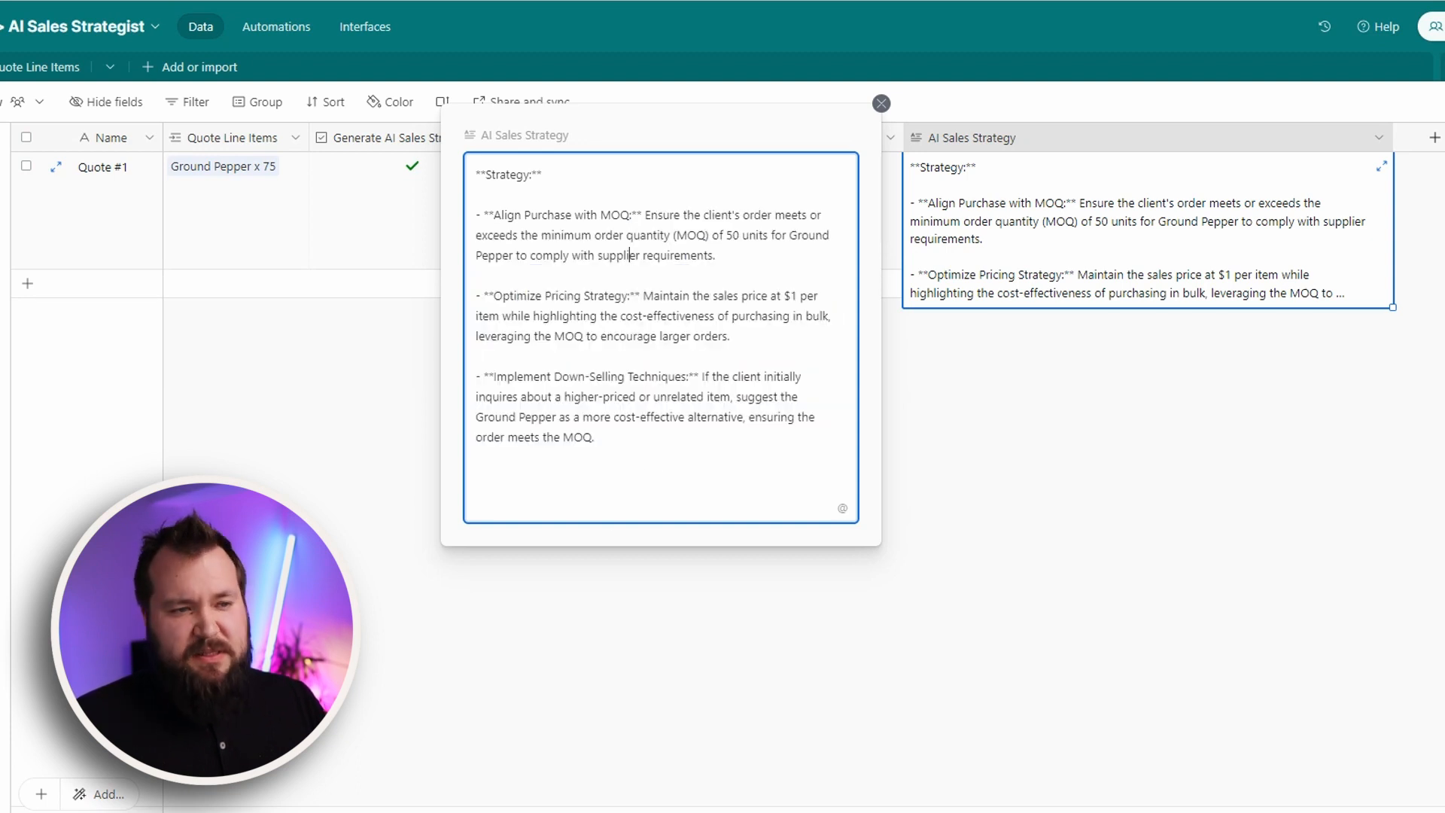
pyautogui.press('Escape')
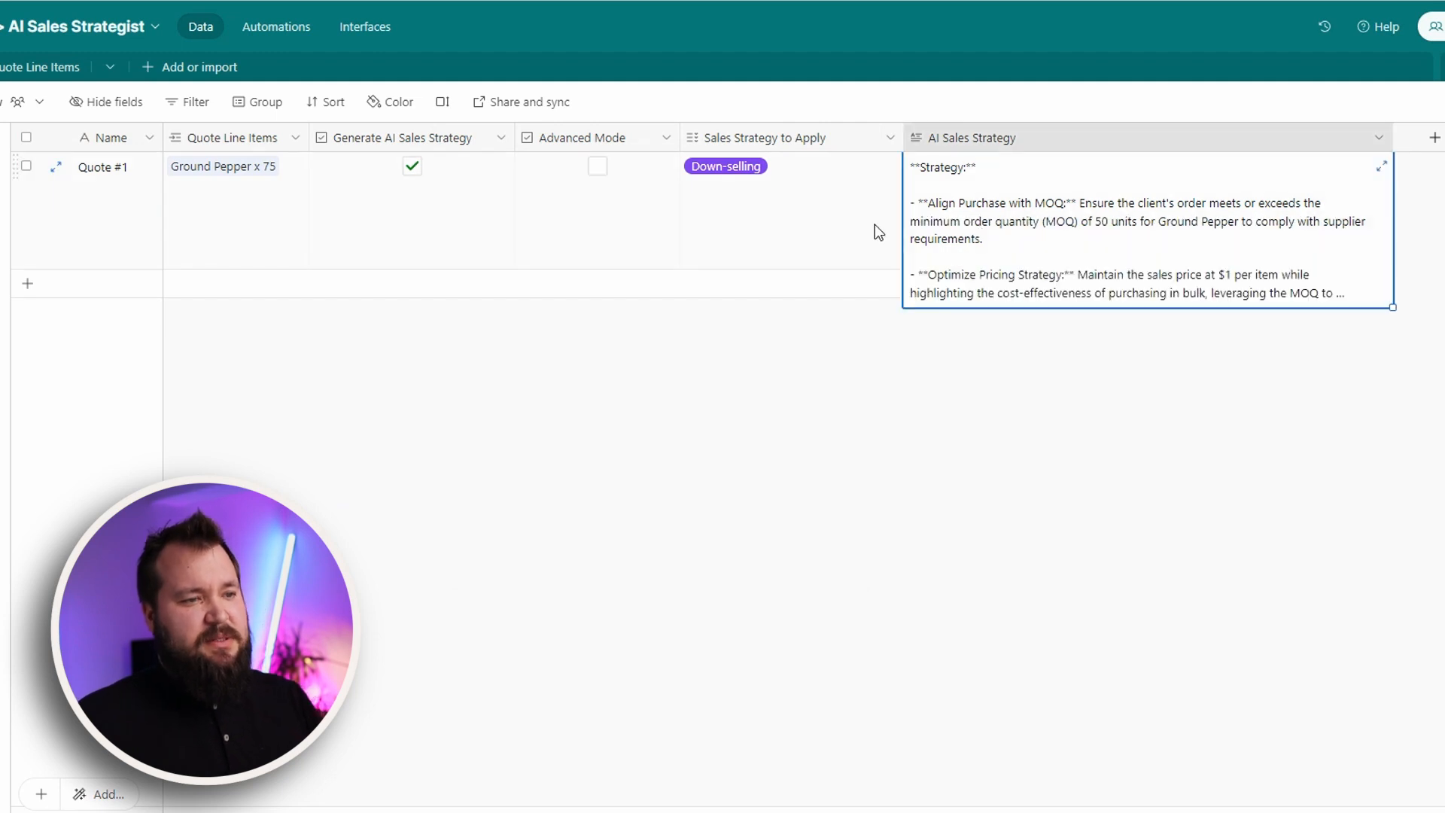
# Step: Clear Quote #1's AI Sales Strategy and Sales Strategy to Apply values
pyautogui.press('Delete')
pyautogui.press('Left')
pyautogui.press('Delete')
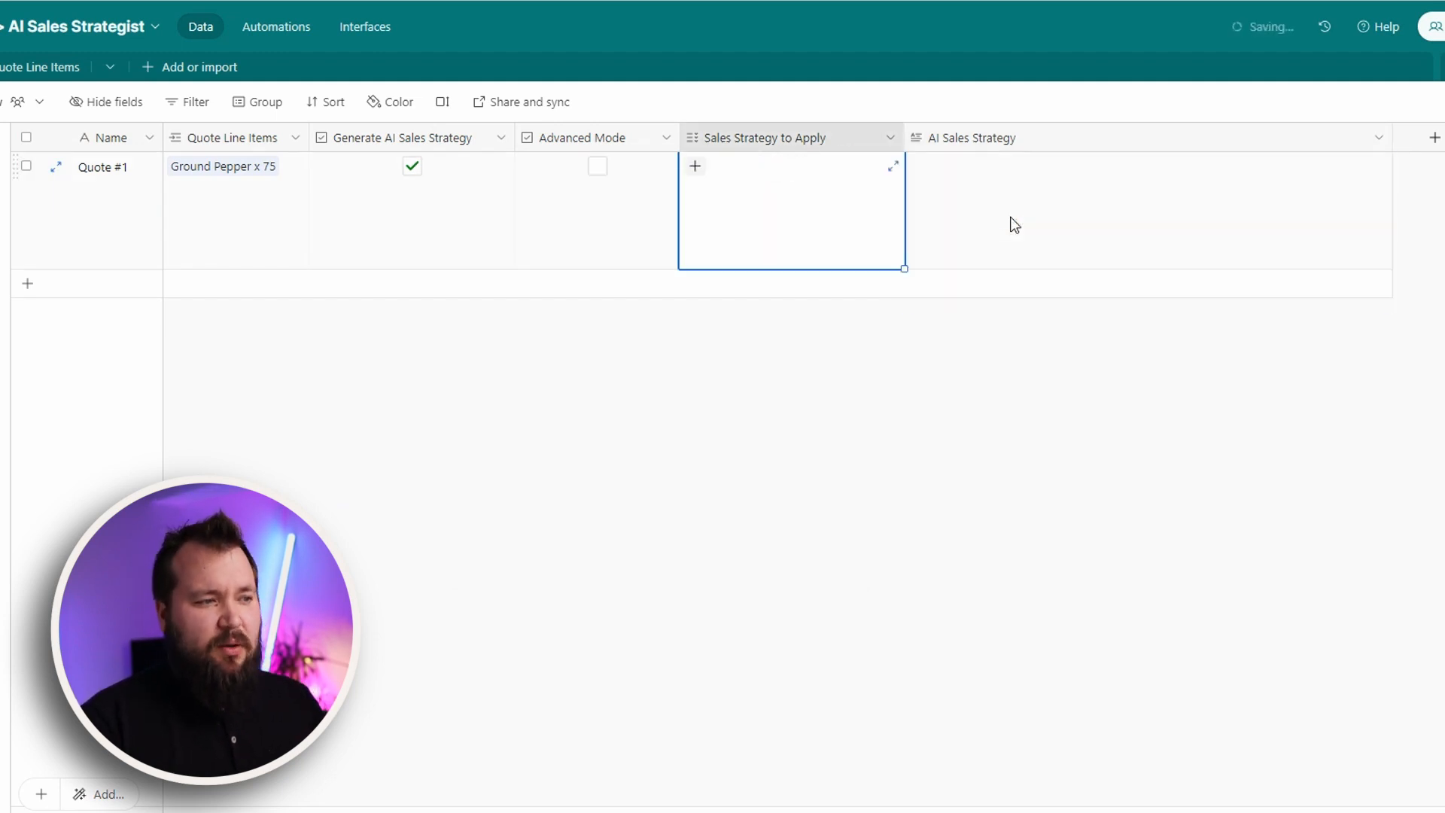
# Step: Enable Advanced Mode for Quote #1 and retrigger Generate AI Sales Strategy by turning it off and on again
pyautogui.press('Left')
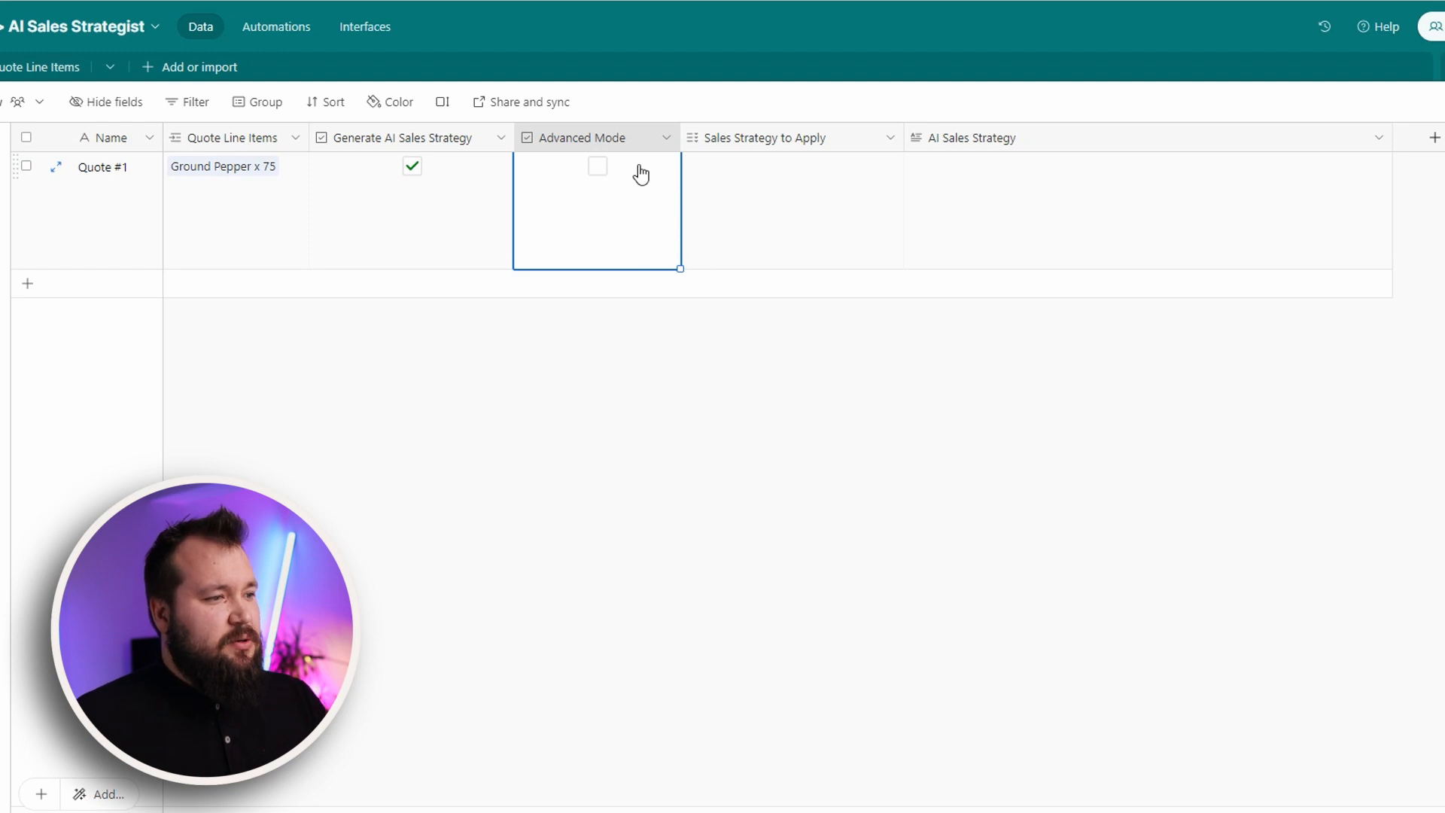
pyautogui.click(597, 169)
pyautogui.click(670, 509)
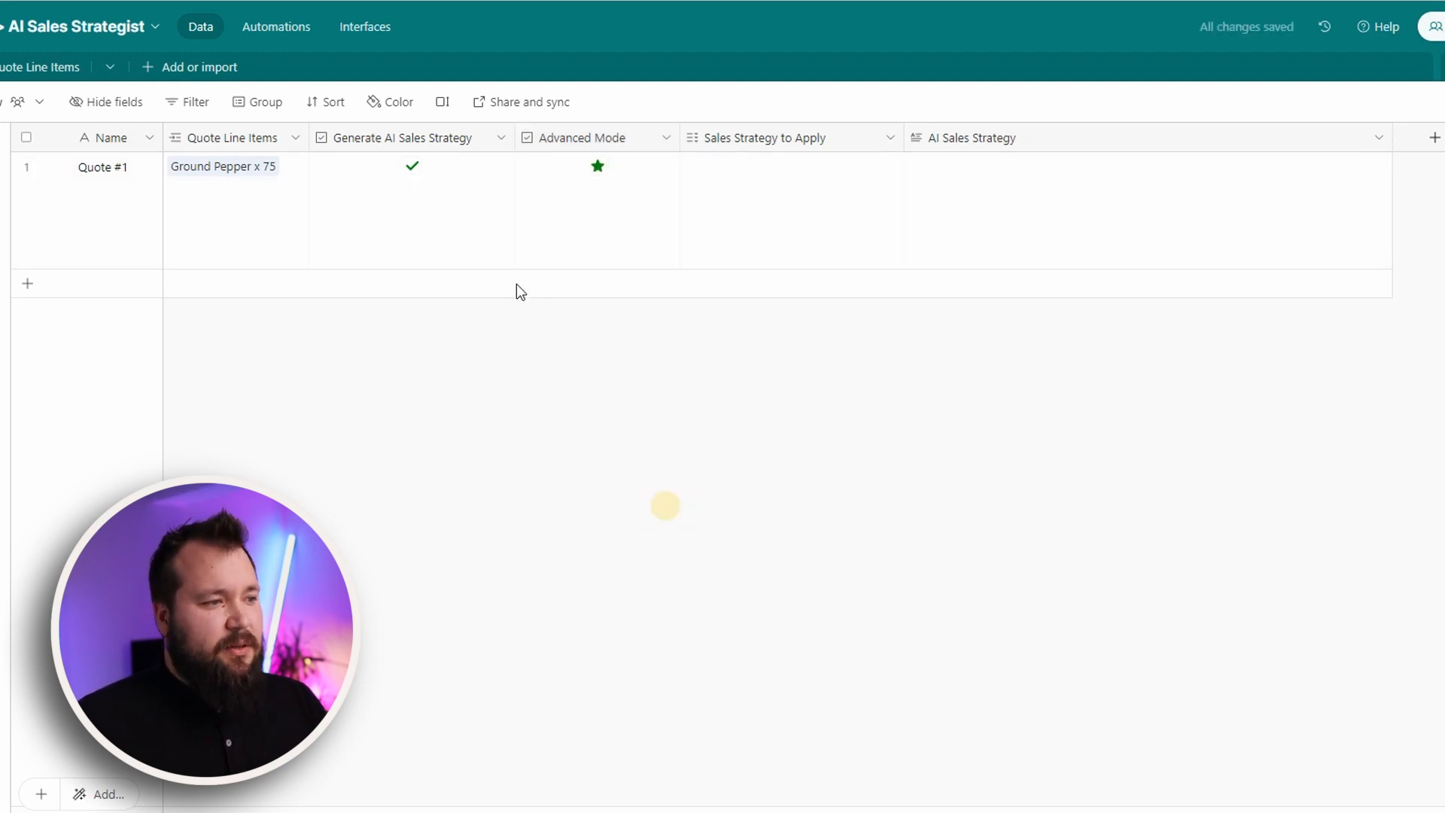
pyautogui.click(412, 166)
pyautogui.click(413, 167)
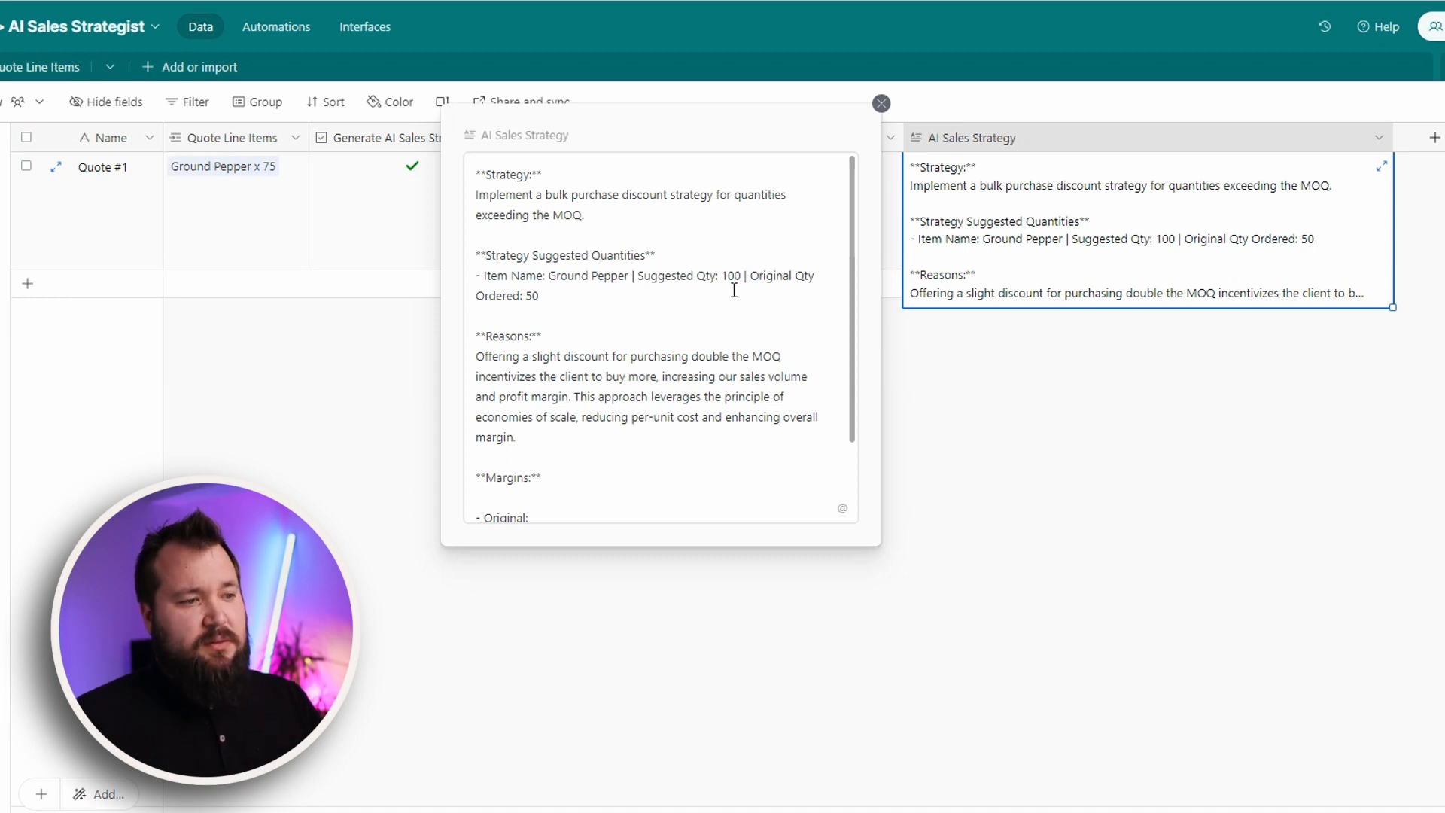
# Step: Examine the suggested and original Ground Pepper quantities and the reasons given in the expanded AI Sales Strategy
pyautogui.moveTo(743, 277); pyautogui.dragTo(717, 278)
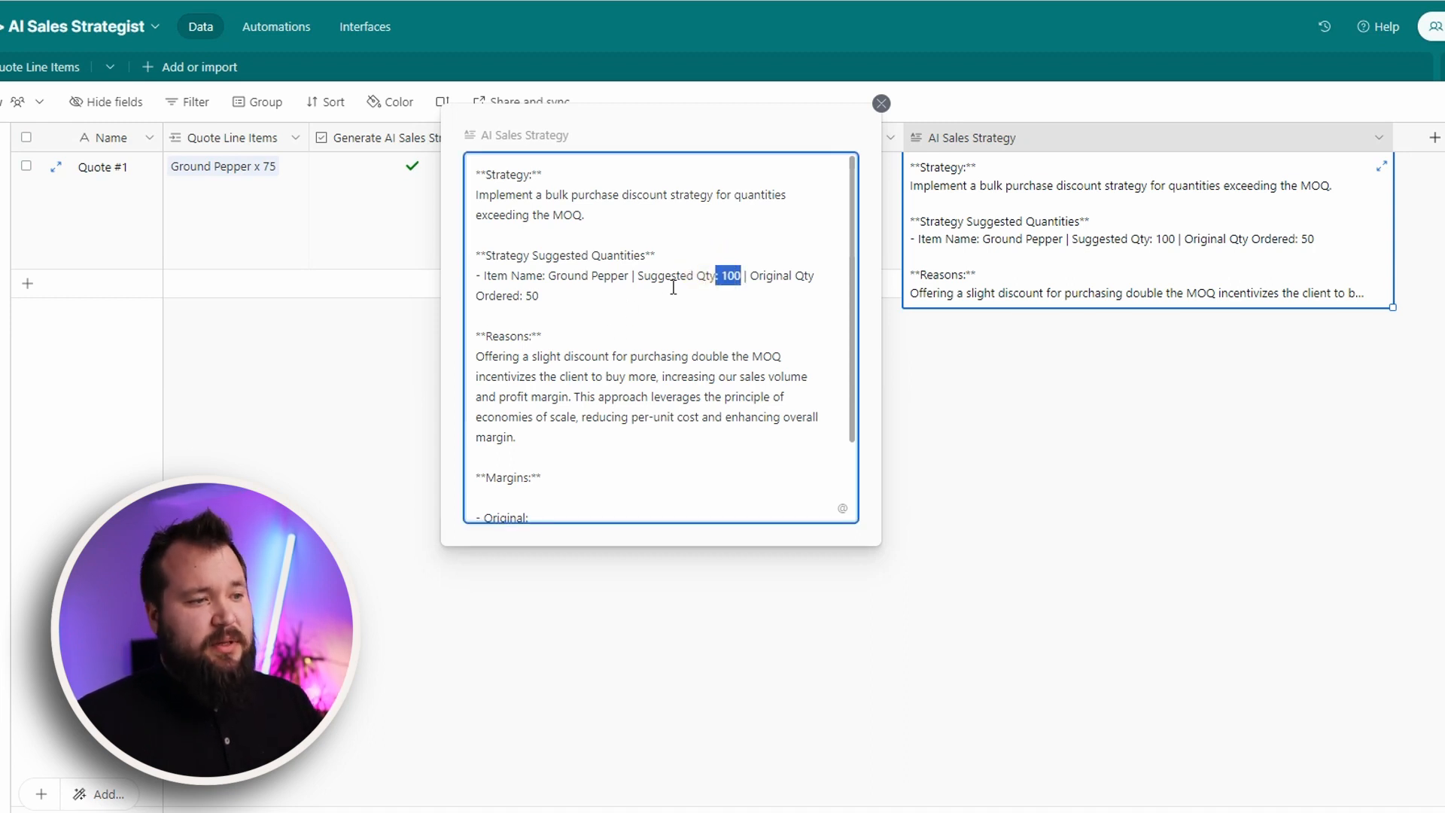
pyautogui.click(557, 293)
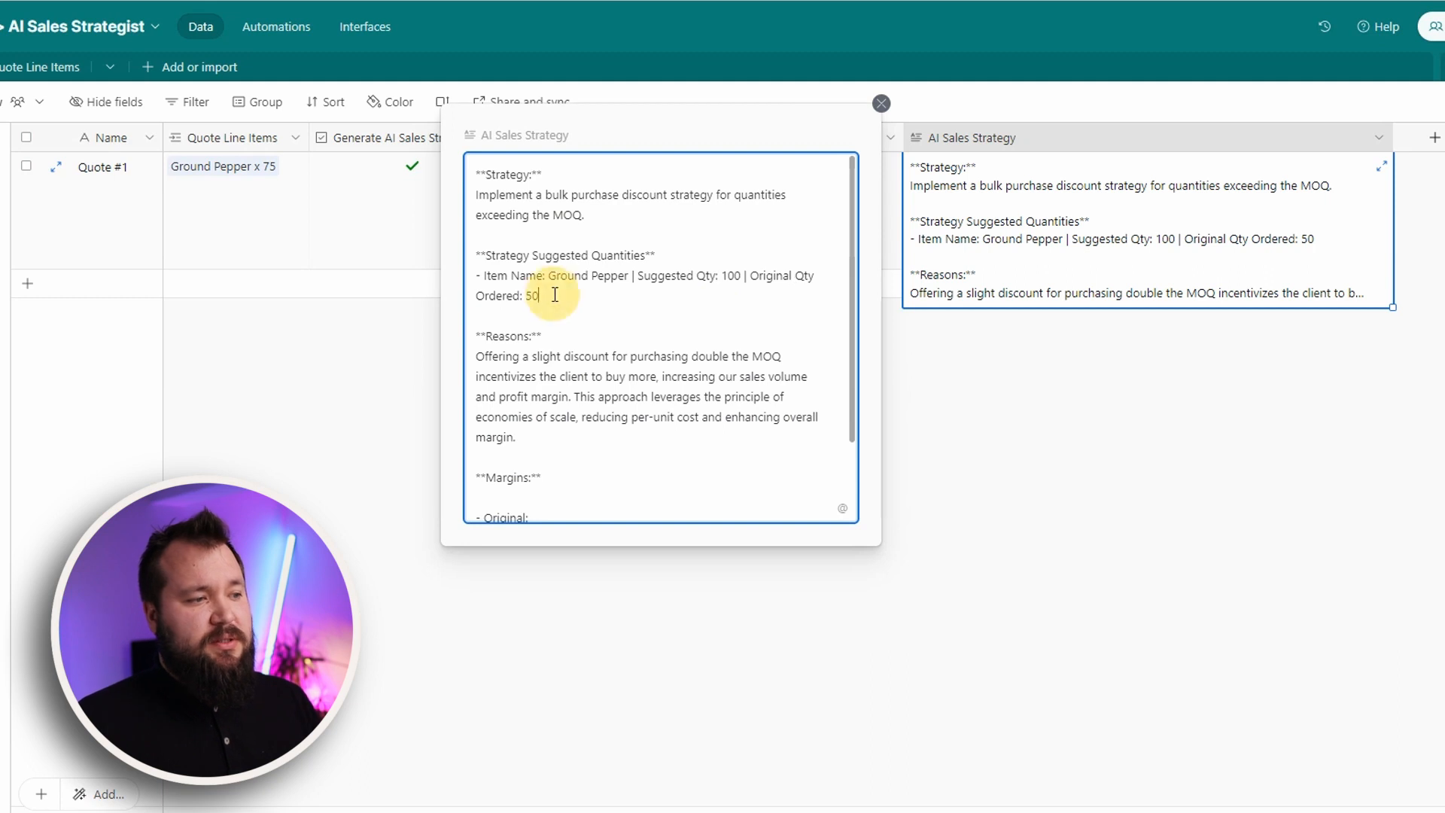
pyautogui.click(725, 277)
pyautogui.moveTo(724, 277); pyautogui.dragTo(736, 277)
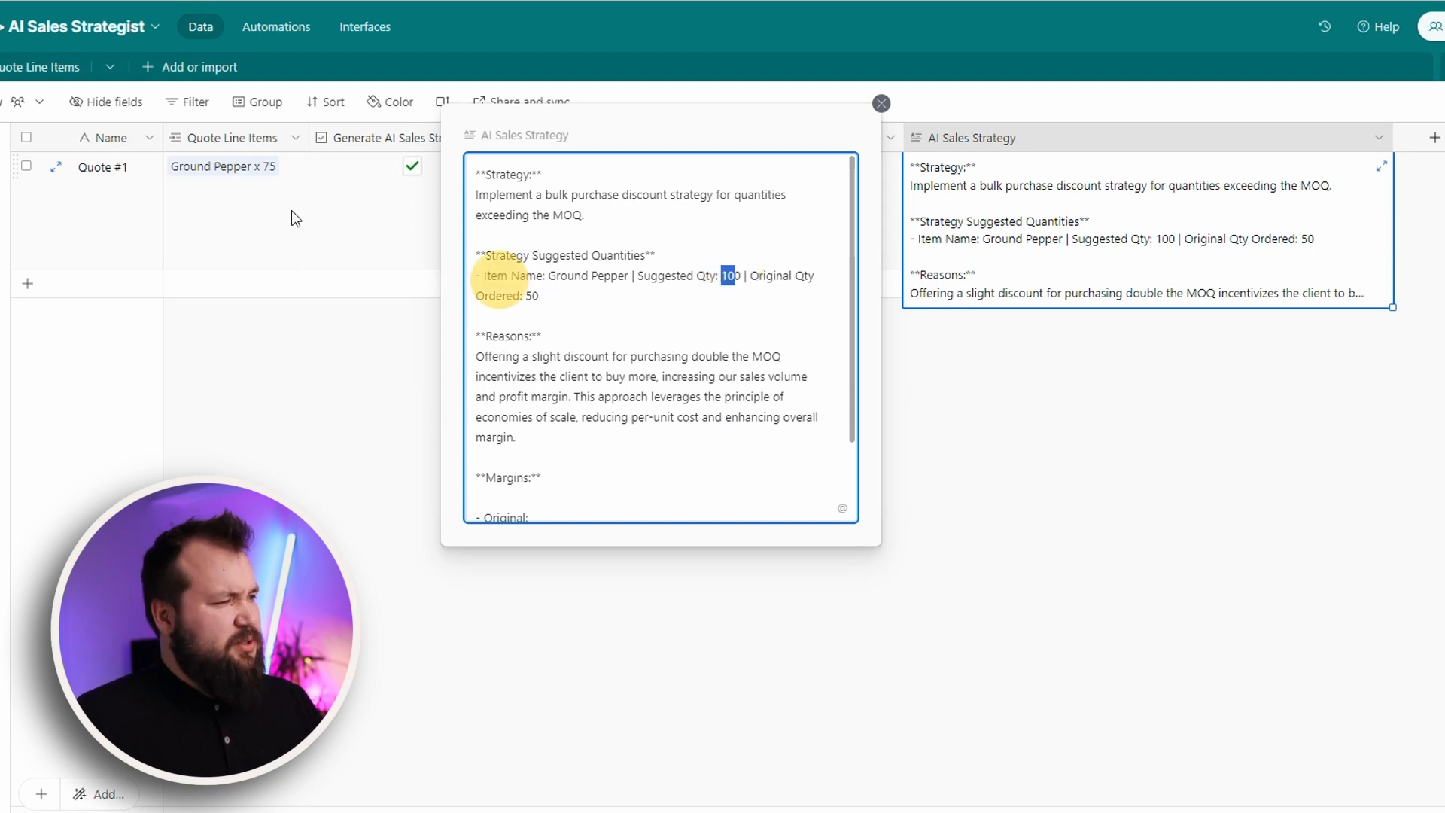
pyautogui.click(675, 298)
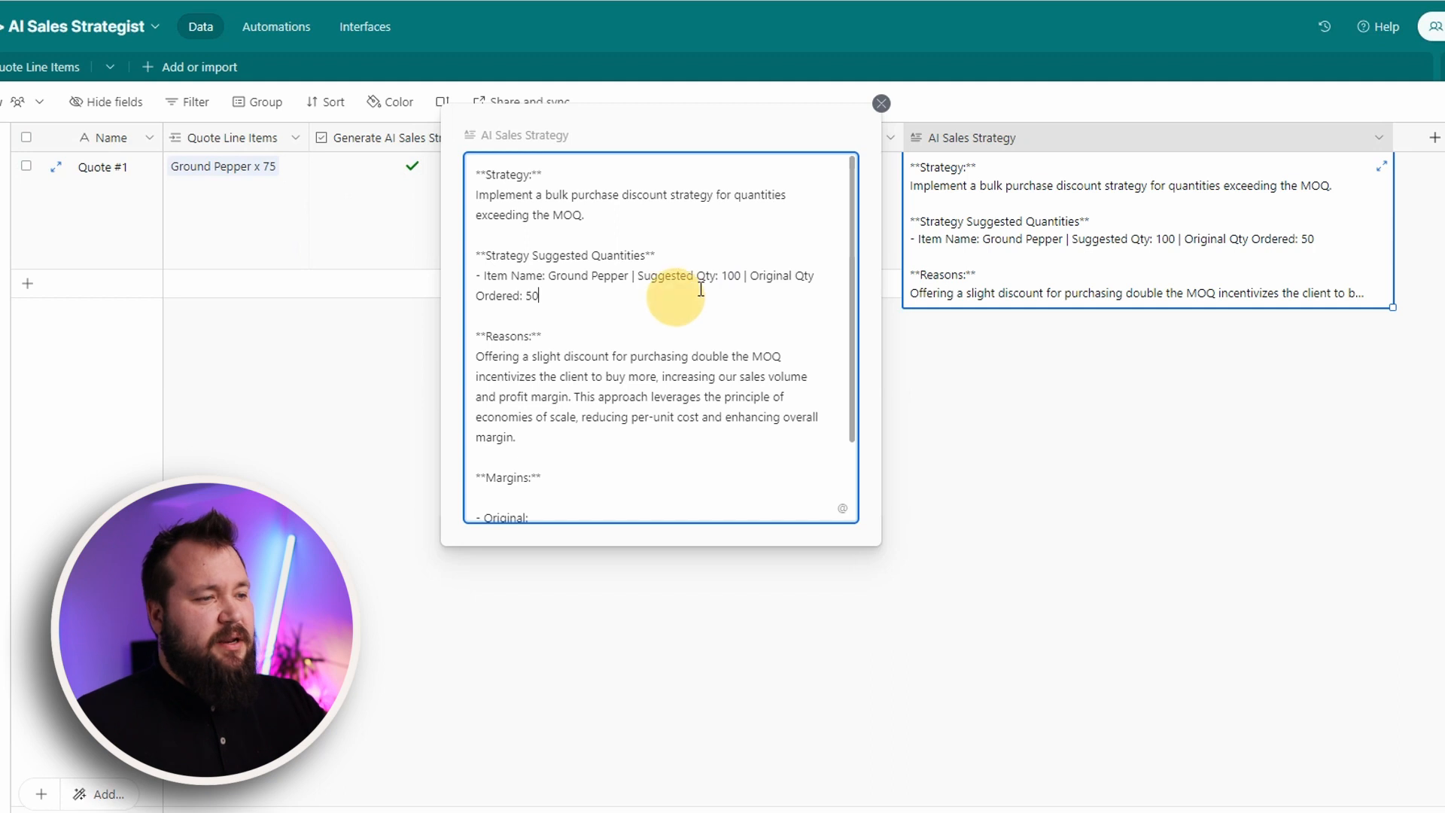
pyautogui.moveTo(723, 276); pyautogui.dragTo(741, 277)
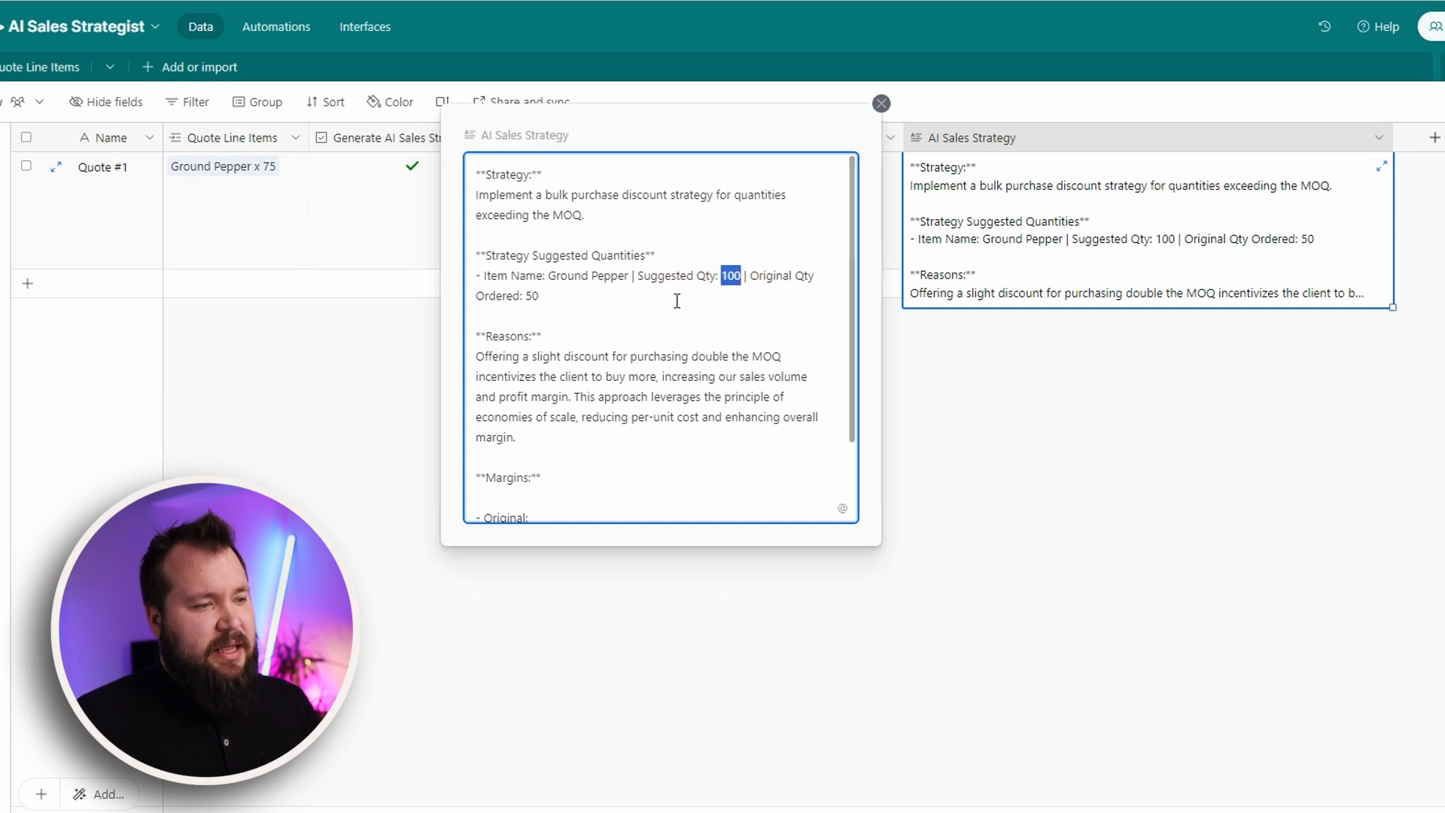
pyautogui.scroll(-1, 609, 355)
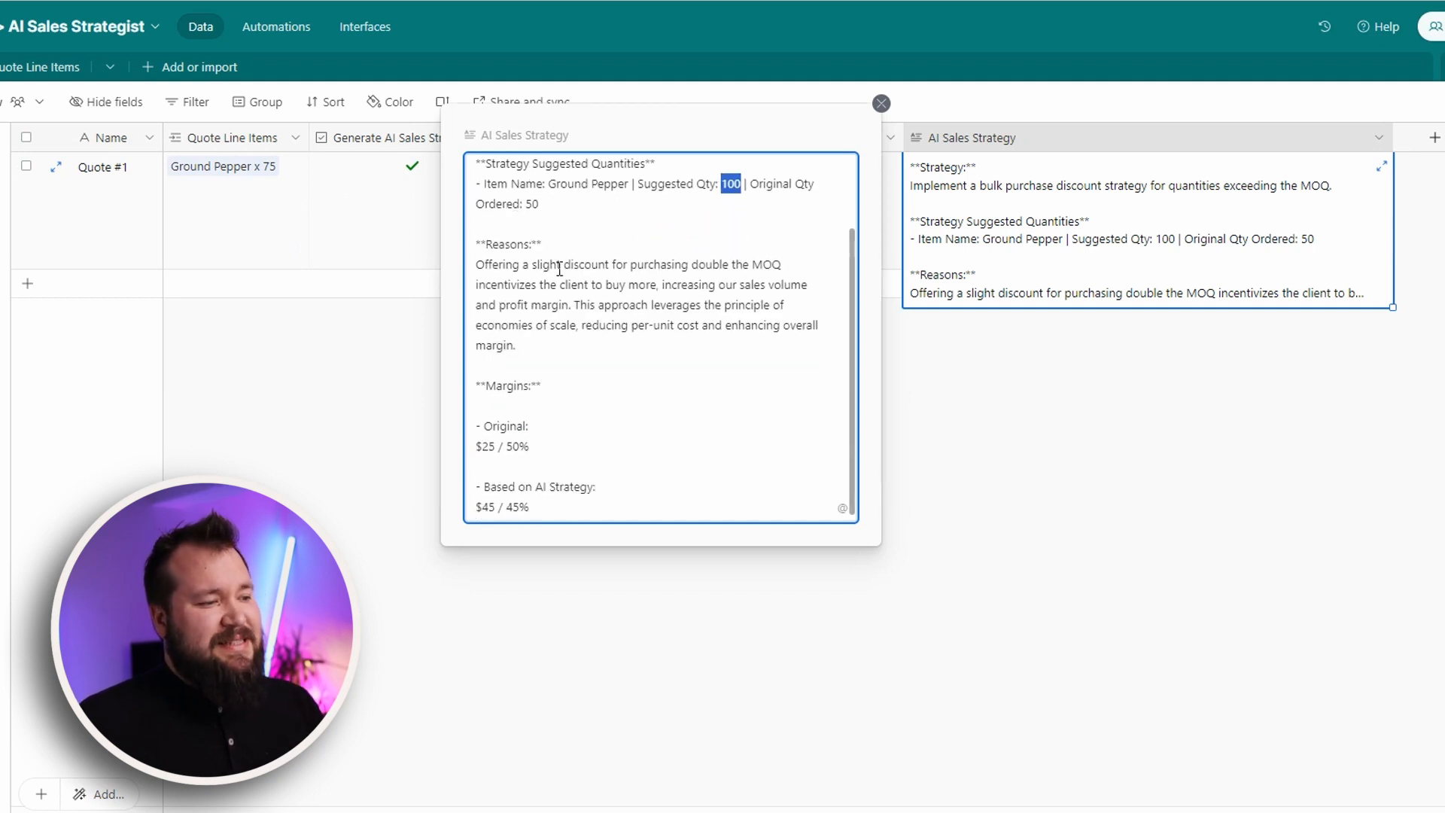
pyautogui.moveTo(561, 267); pyautogui.dragTo(670, 312)
pyautogui.scroll(-1, 686, 327)
pyautogui.click(654, 325)
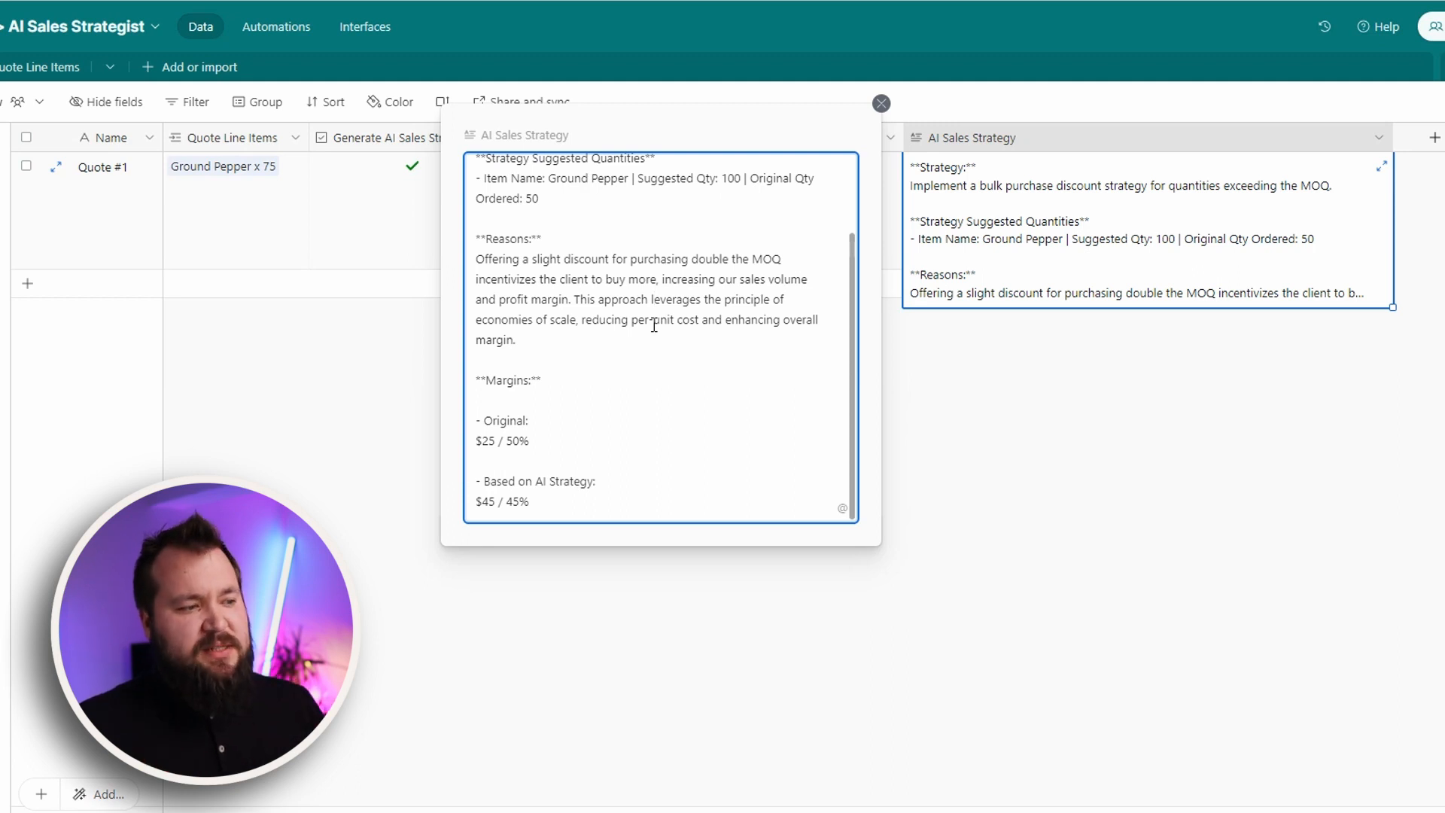
# Step: Compare the original margin with the AI-based margin in the expanded AI Sales Strategy, and close the text
pyautogui.moveTo(532, 442); pyautogui.dragTo(474, 441)
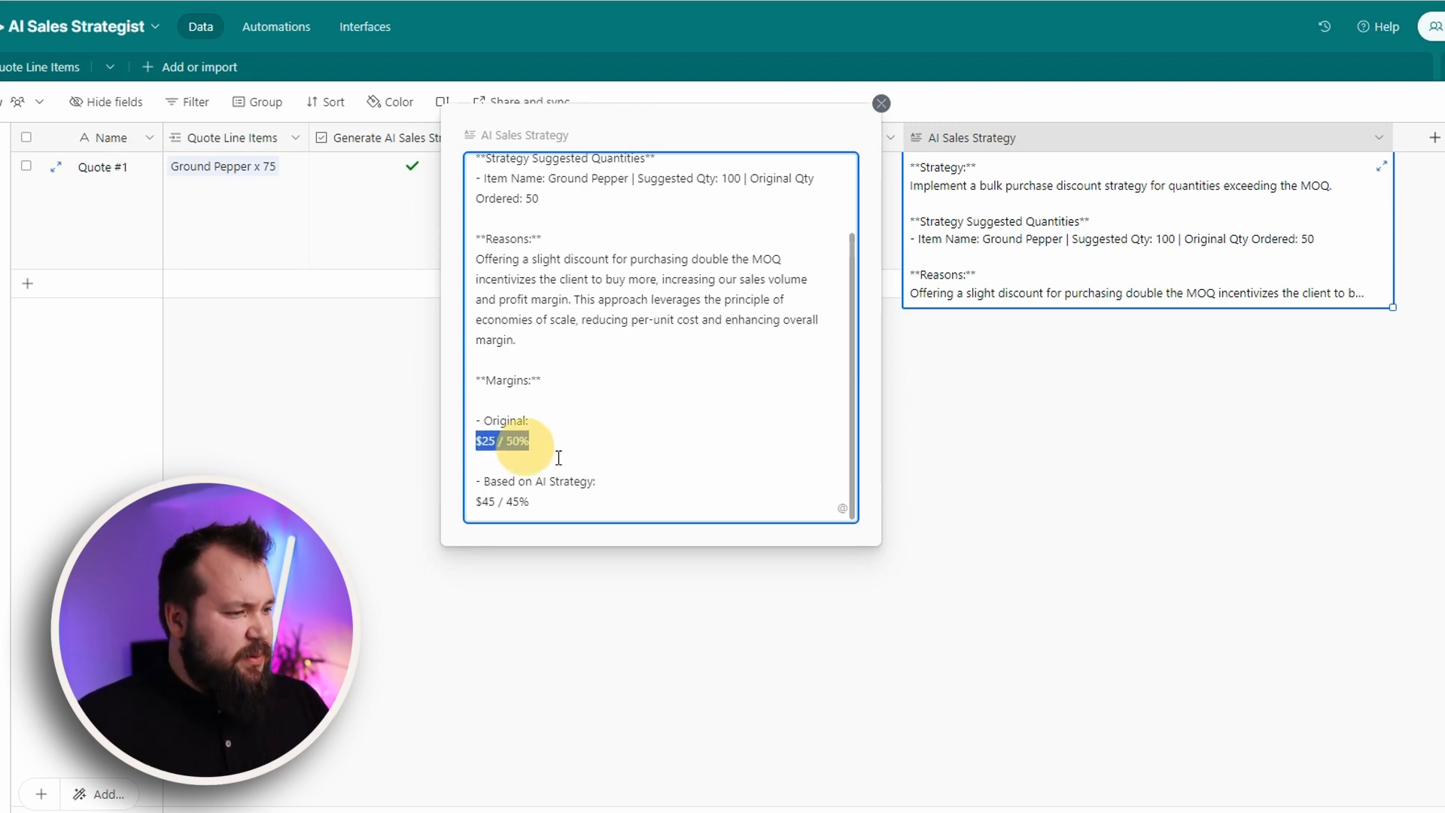
pyautogui.click(543, 502)
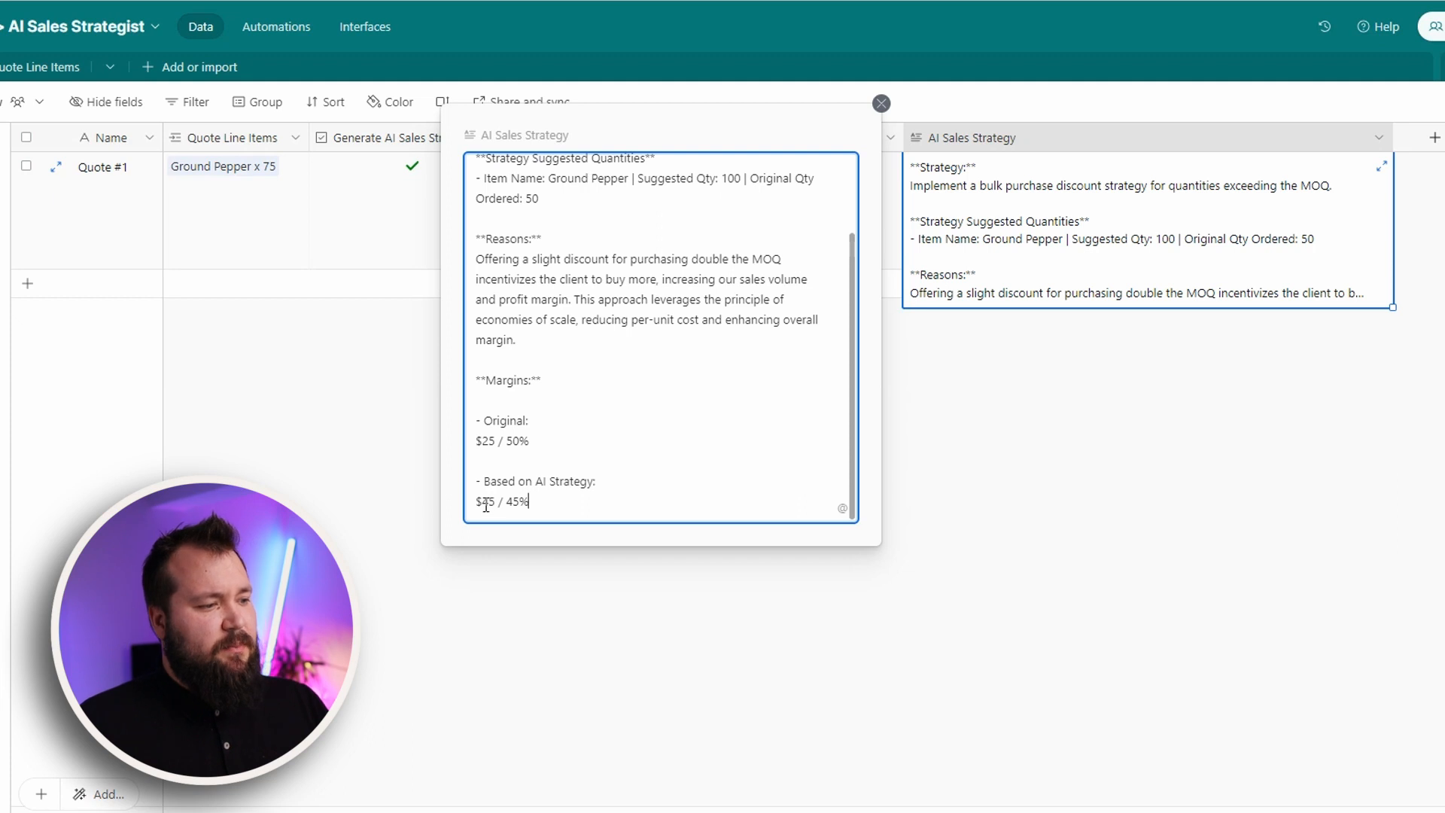
pyautogui.moveTo(475, 503); pyautogui.dragTo(548, 500)
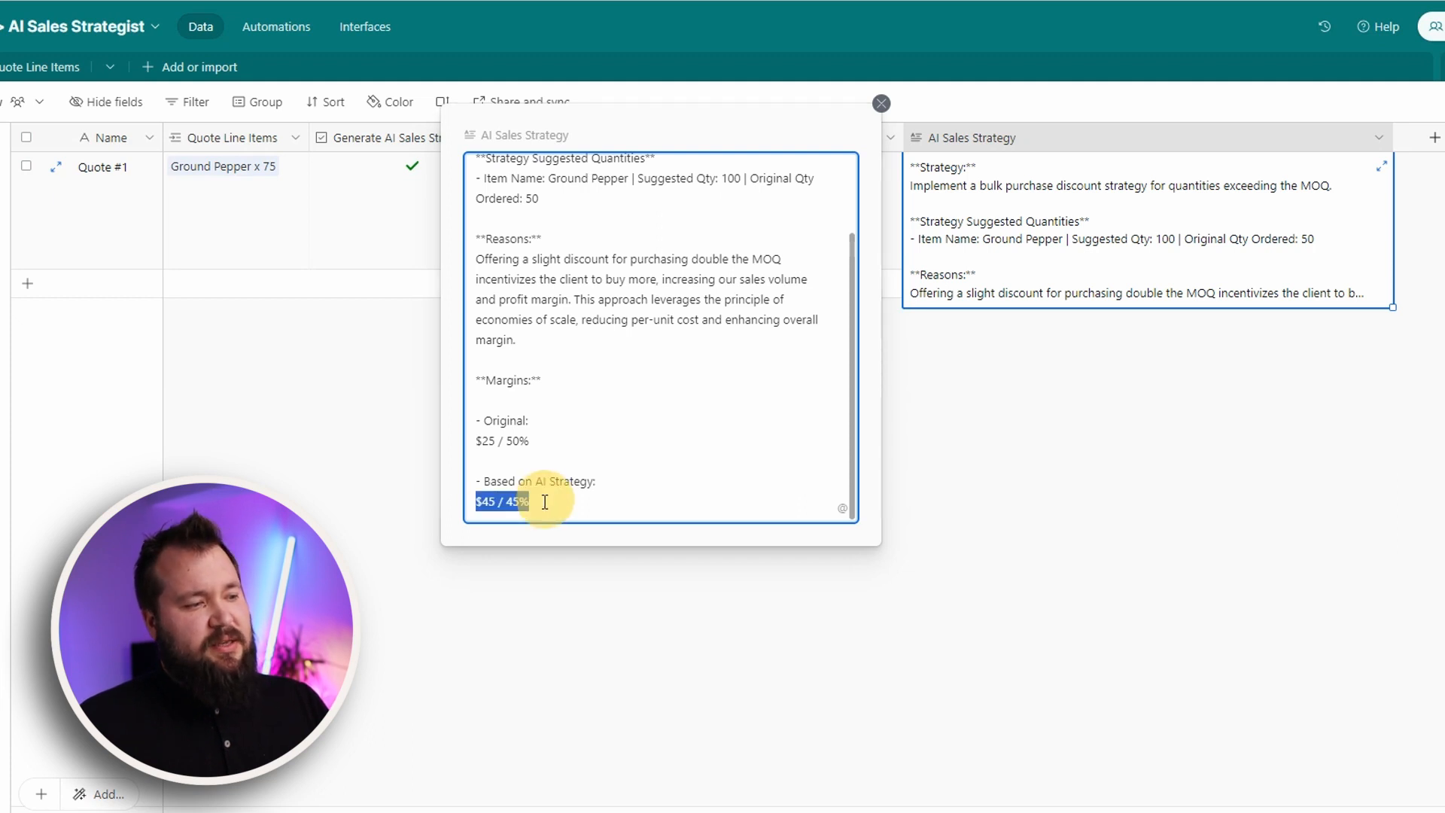
pyautogui.click(500, 505)
pyautogui.click(539, 504)
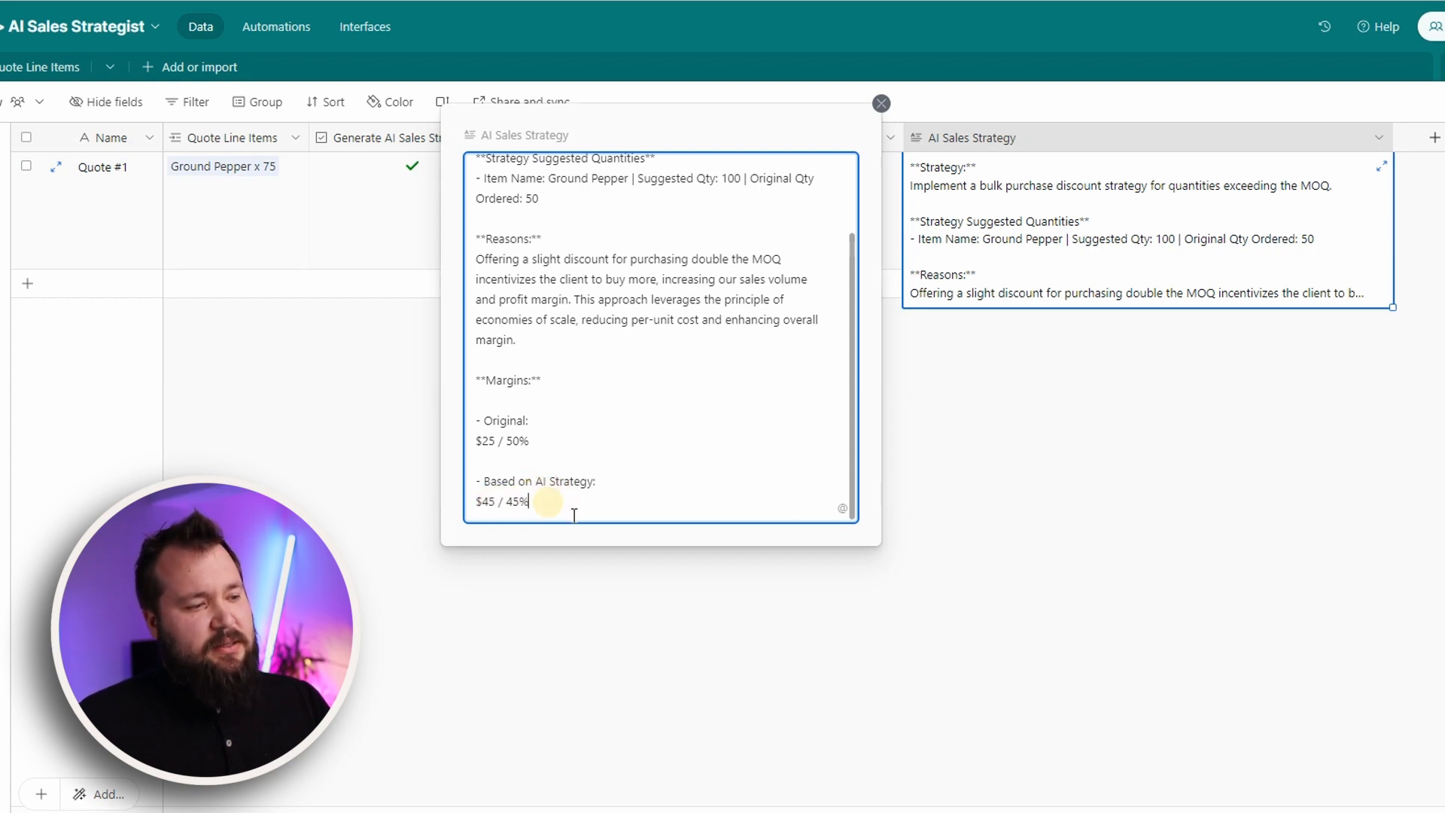
pyautogui.moveTo(527, 507); pyautogui.dragTo(507, 506)
pyautogui.click(658, 421)
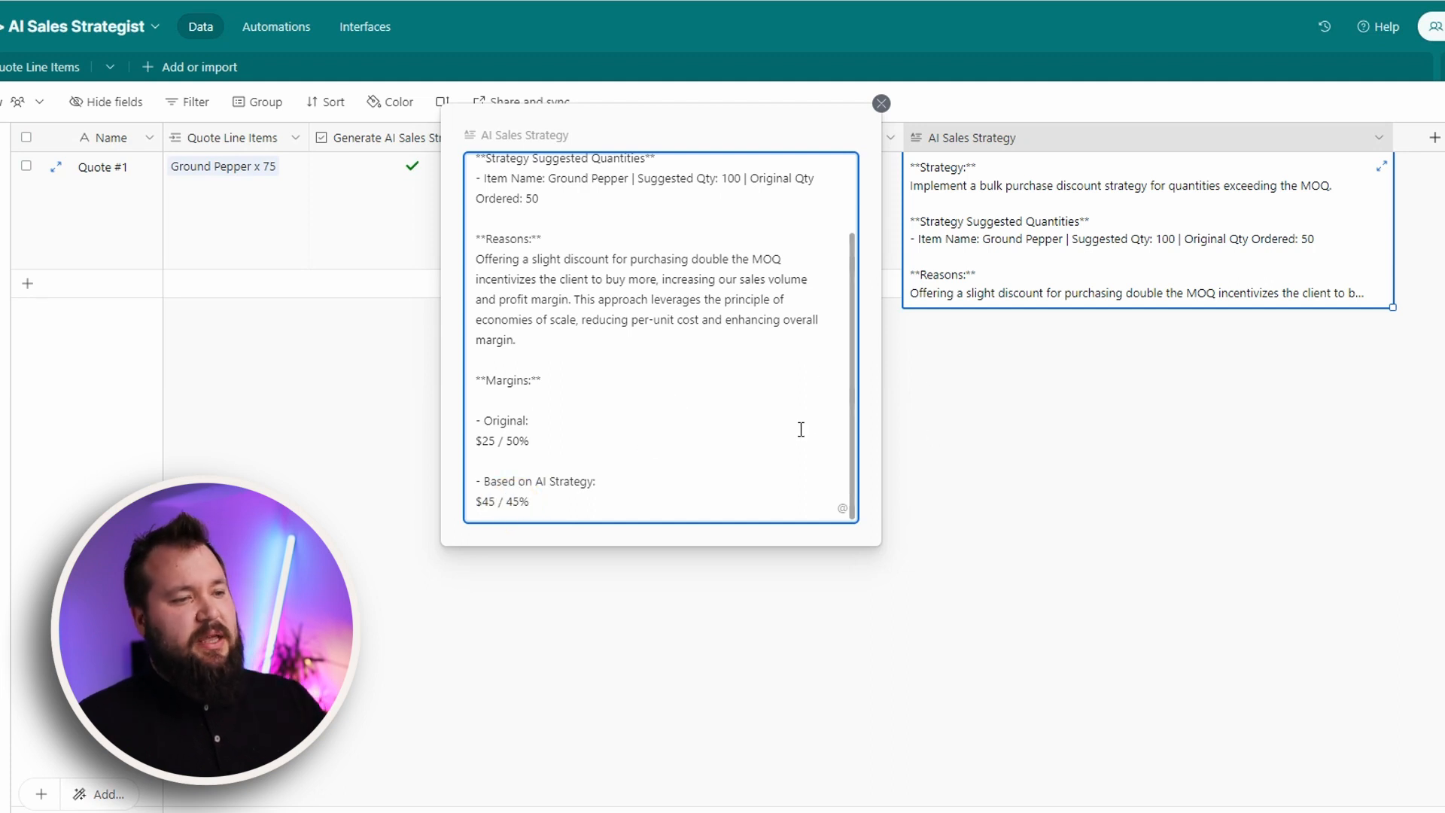
pyautogui.scroll(2, 797, 426)
pyautogui.scroll(-2, 802, 418)
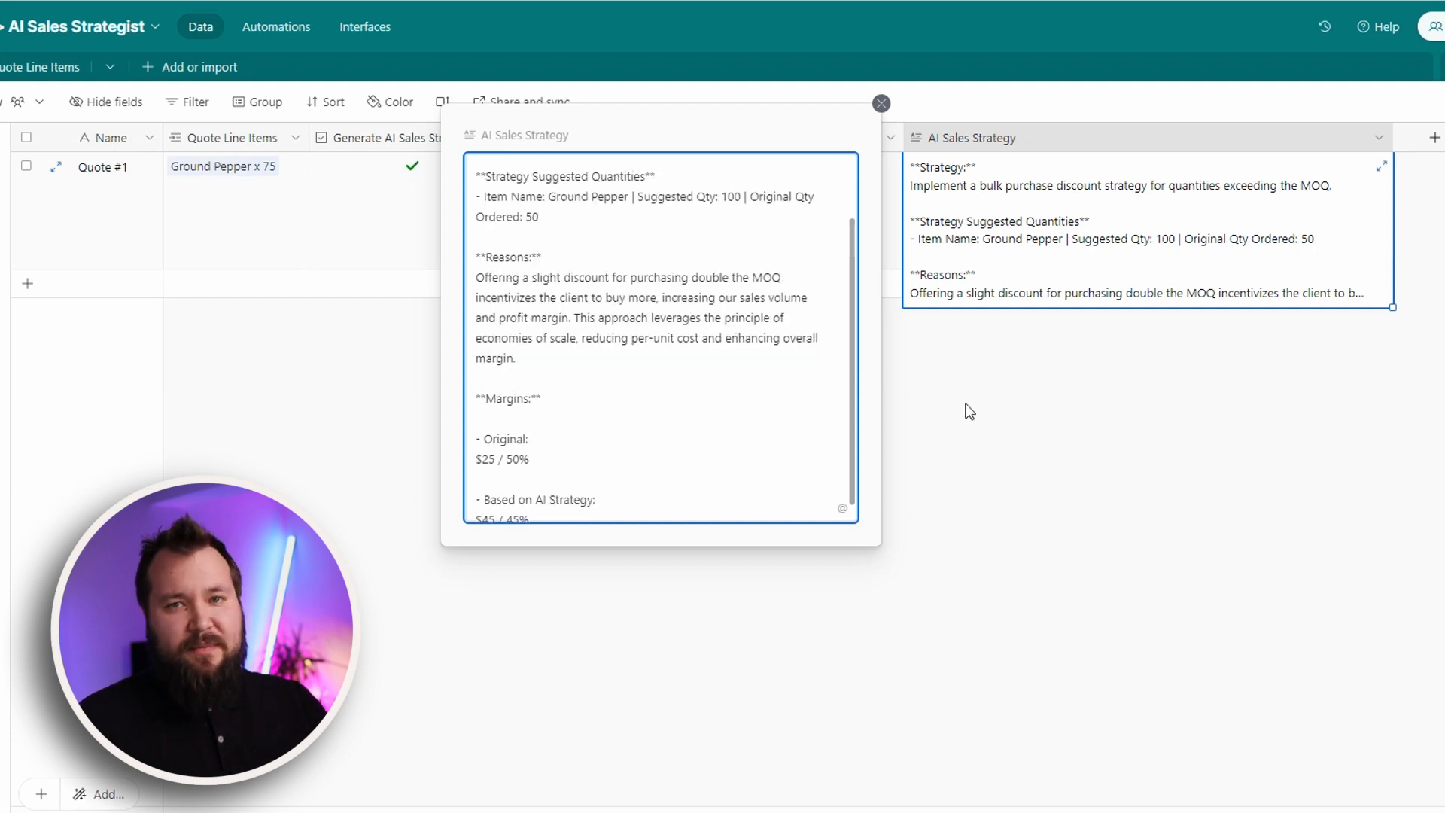
pyautogui.click(947, 425)
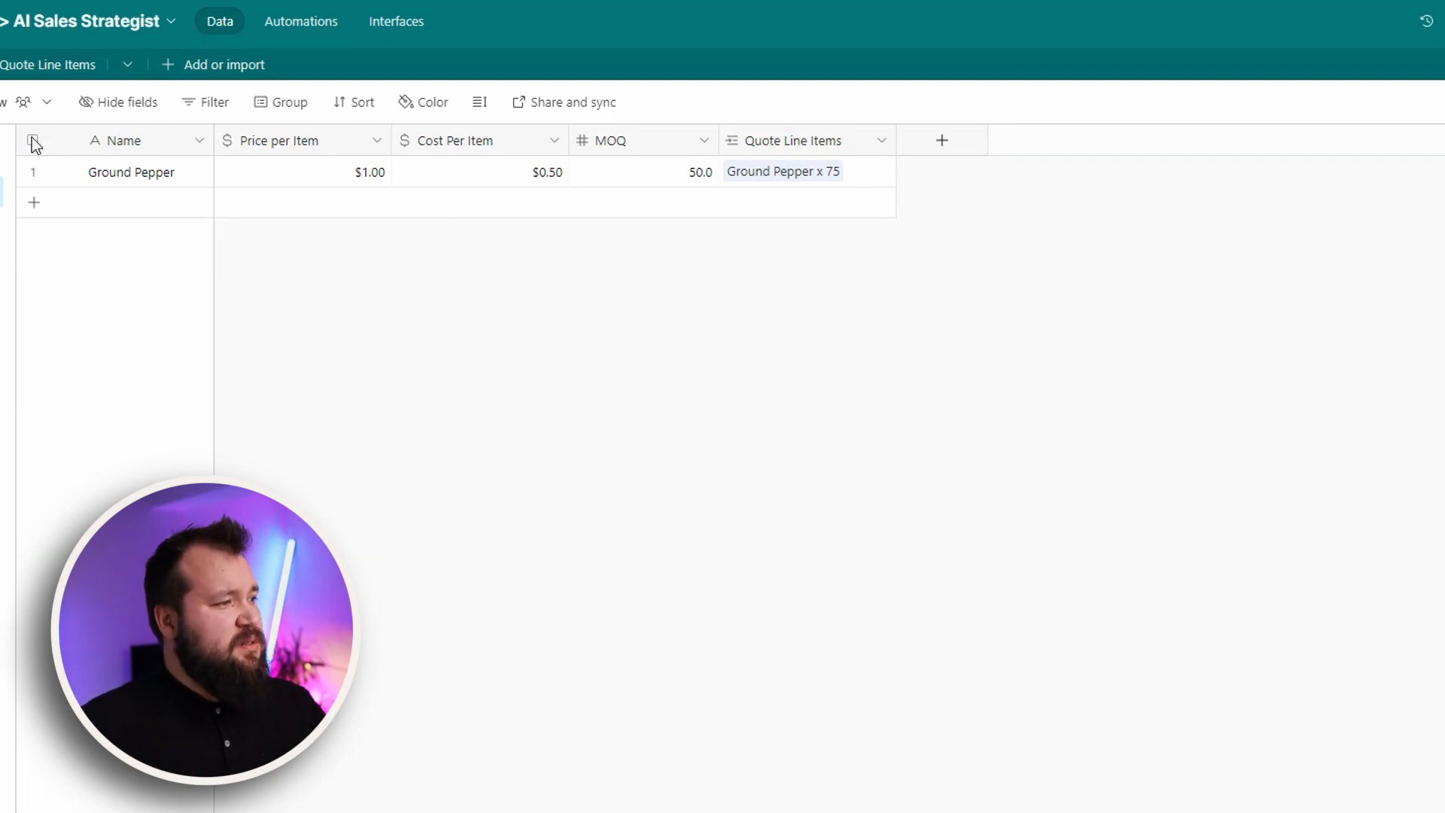
# Step: Review the Ground Pepper record's price per item, cost per item, MOQ and linked quote line items
pyautogui.click(112, 170)
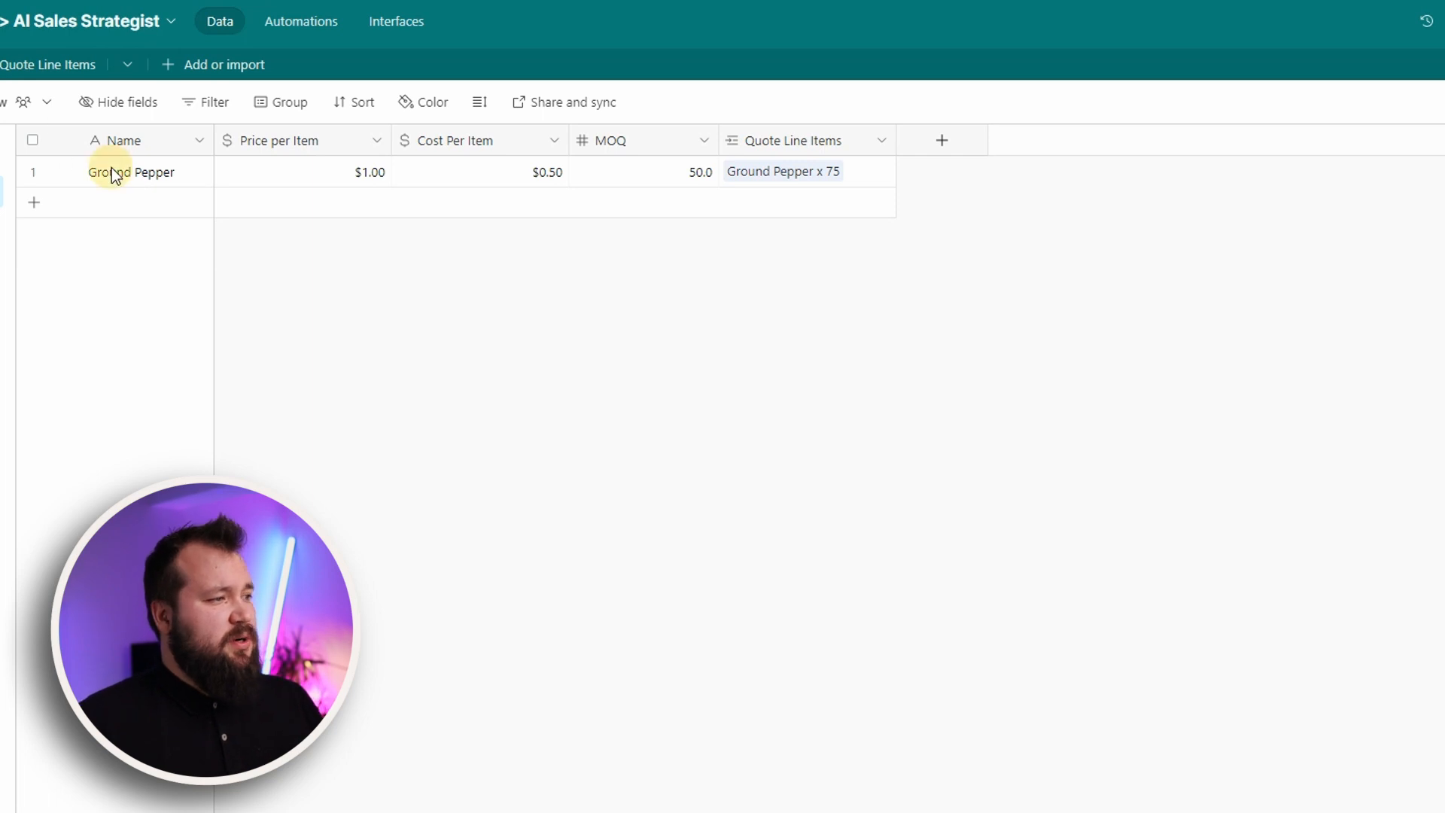
pyautogui.click(354, 179)
pyautogui.click(481, 177)
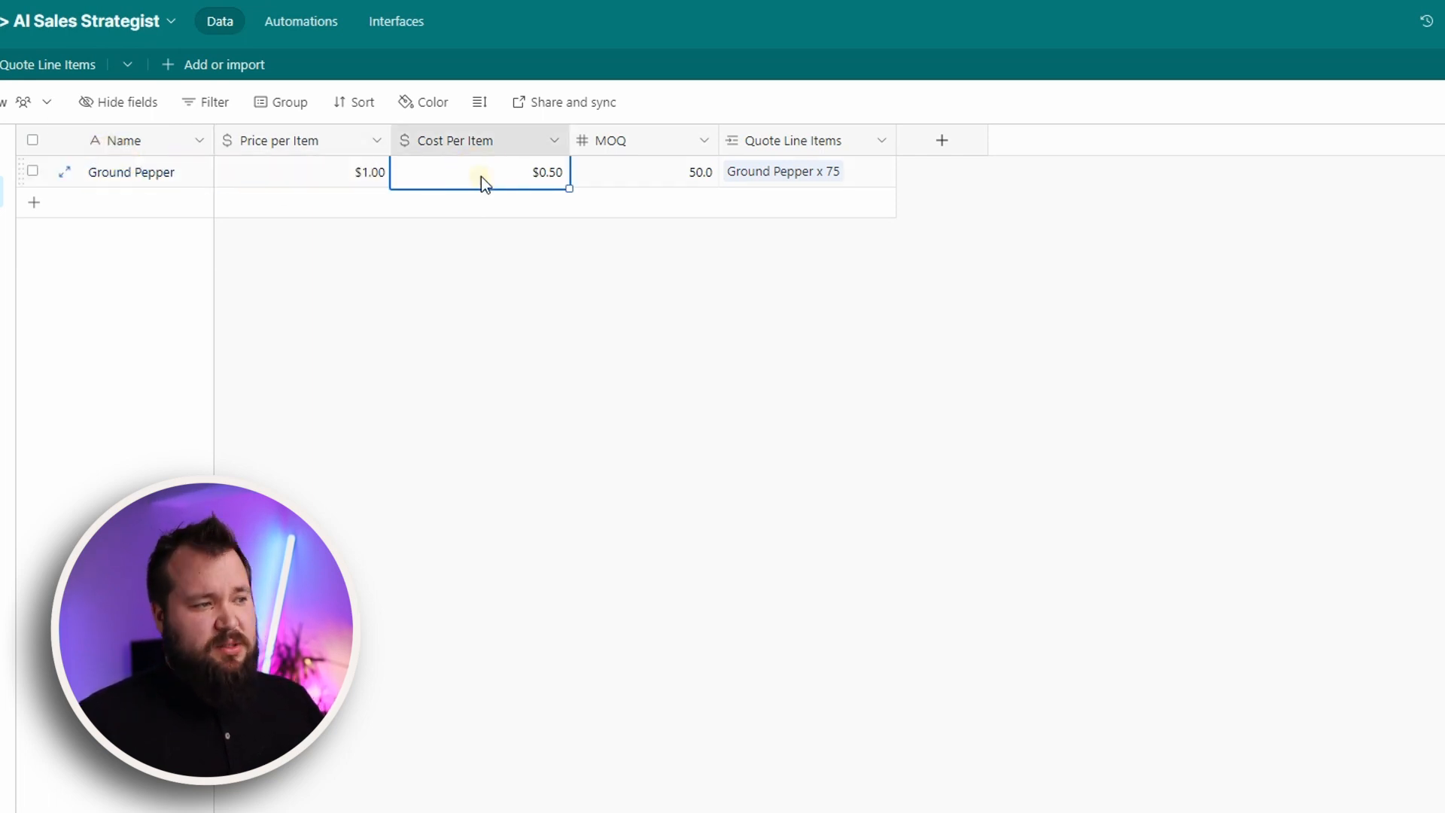
pyautogui.click(630, 179)
pyautogui.click(885, 182)
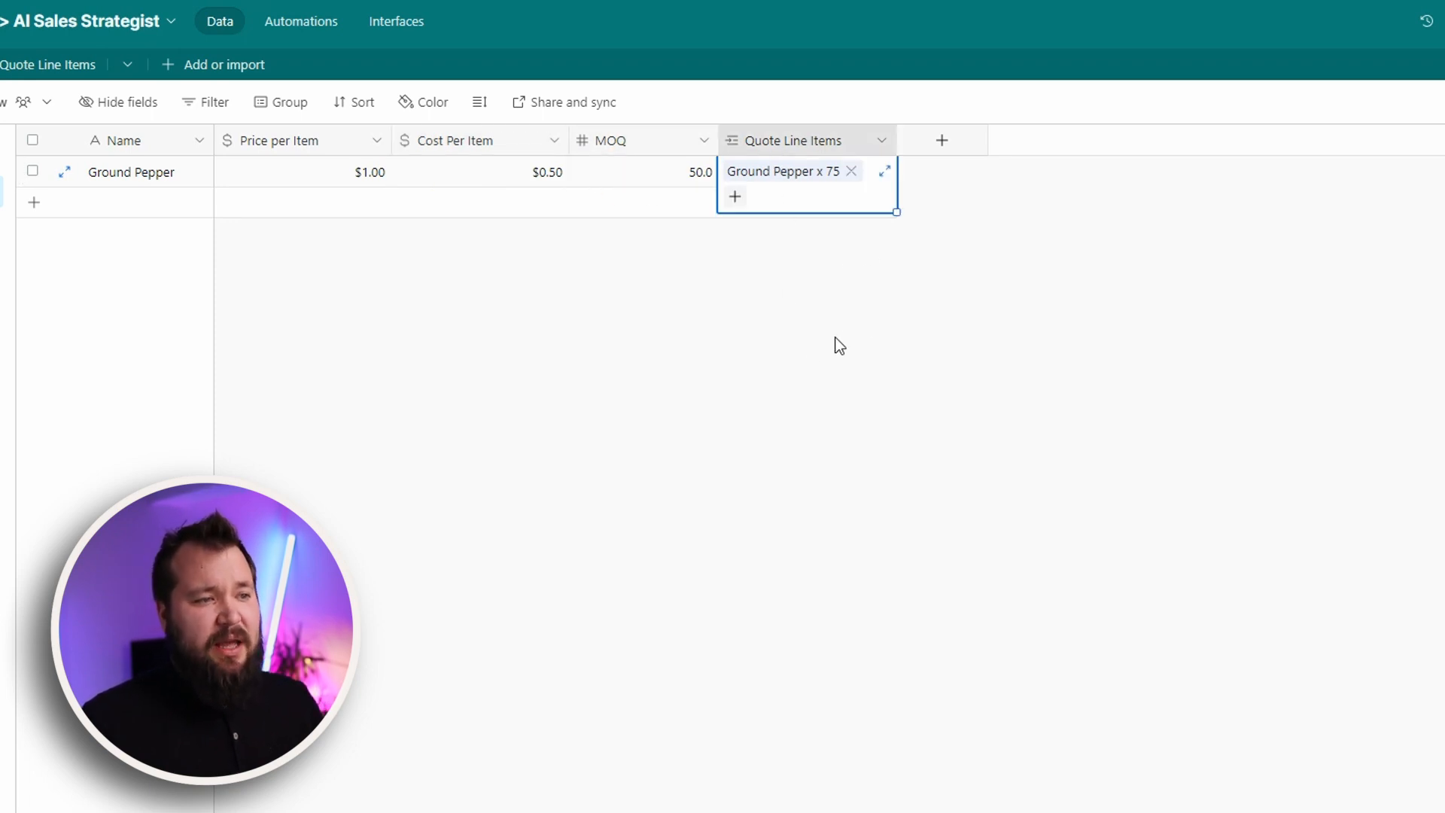
pyautogui.click(810, 355)
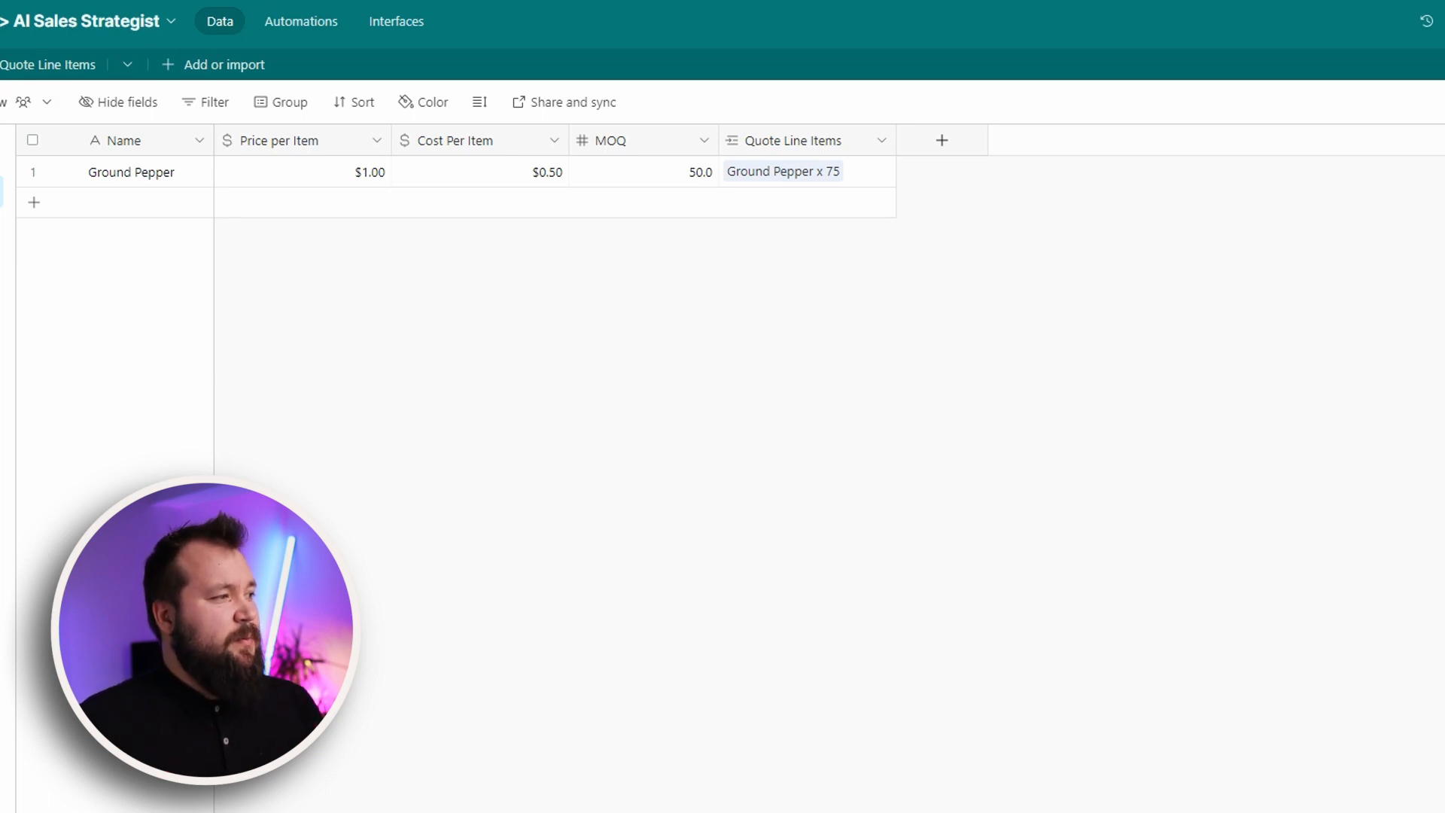
# Step: Return to the table of quotes and review Quote #1's name, line items and Generate AI Sales Strategy fields
pyautogui.click(1, 65)
pyautogui.click(150, 228)
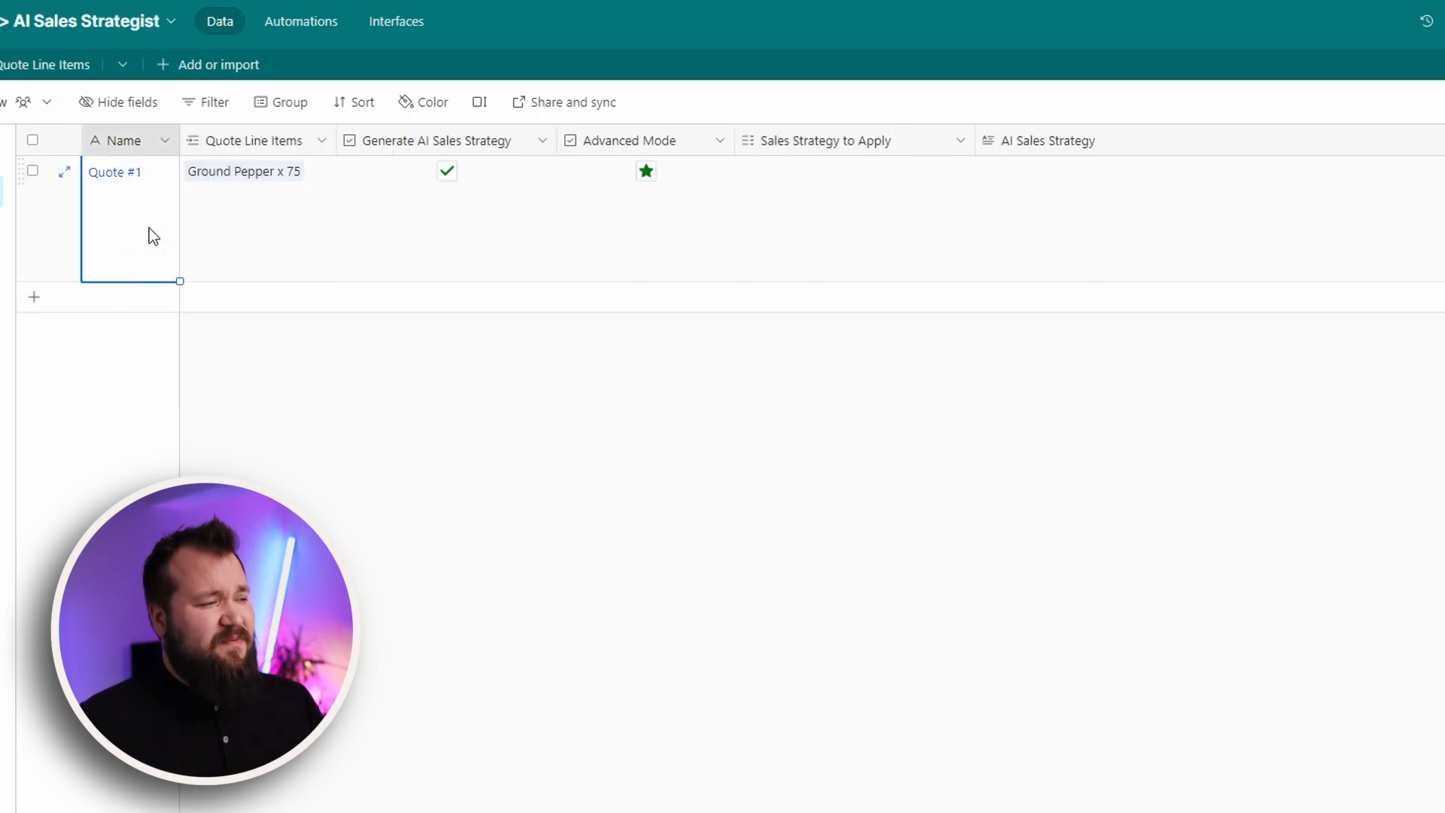
pyautogui.click(315, 253)
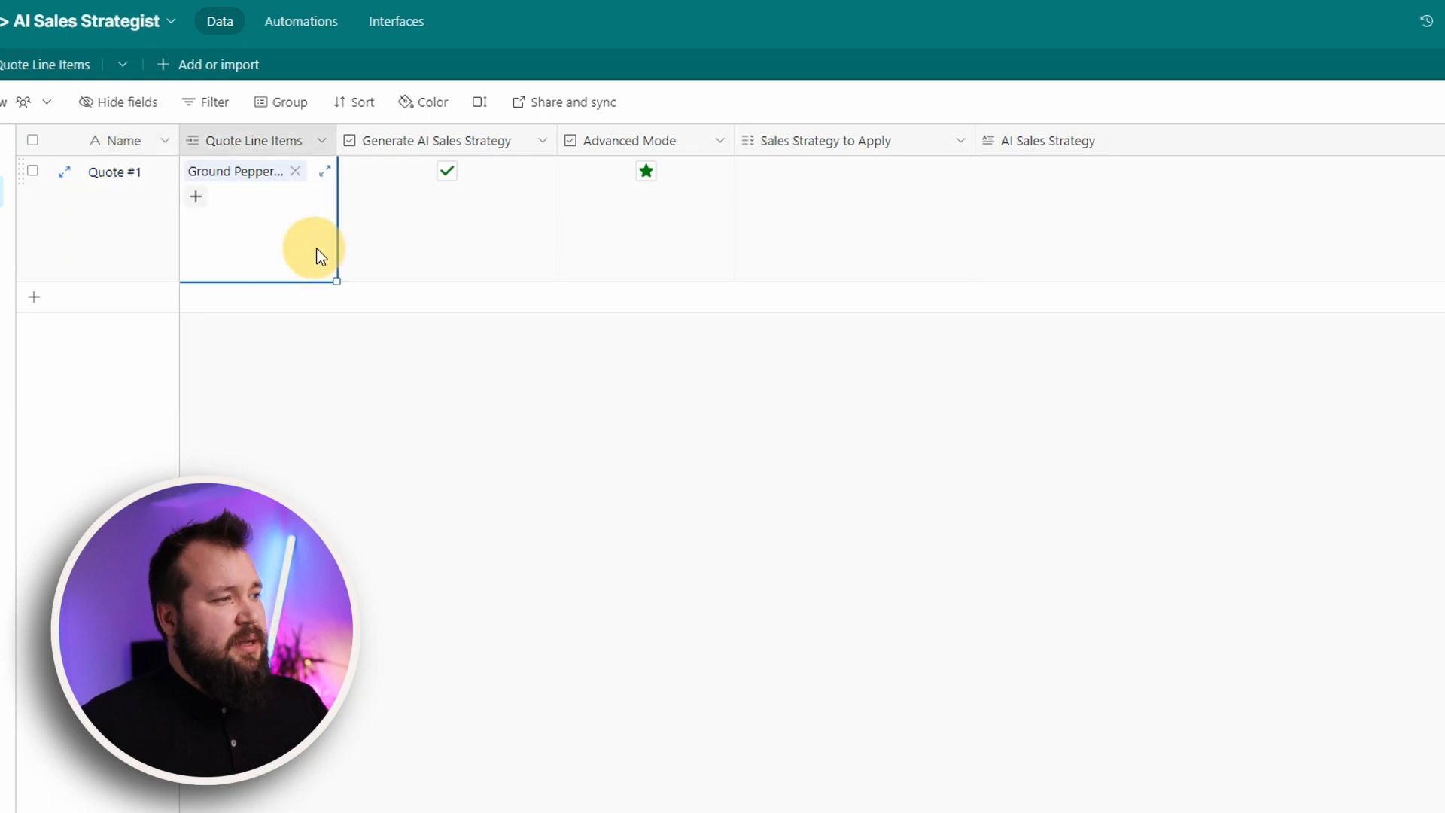
pyautogui.click(396, 265)
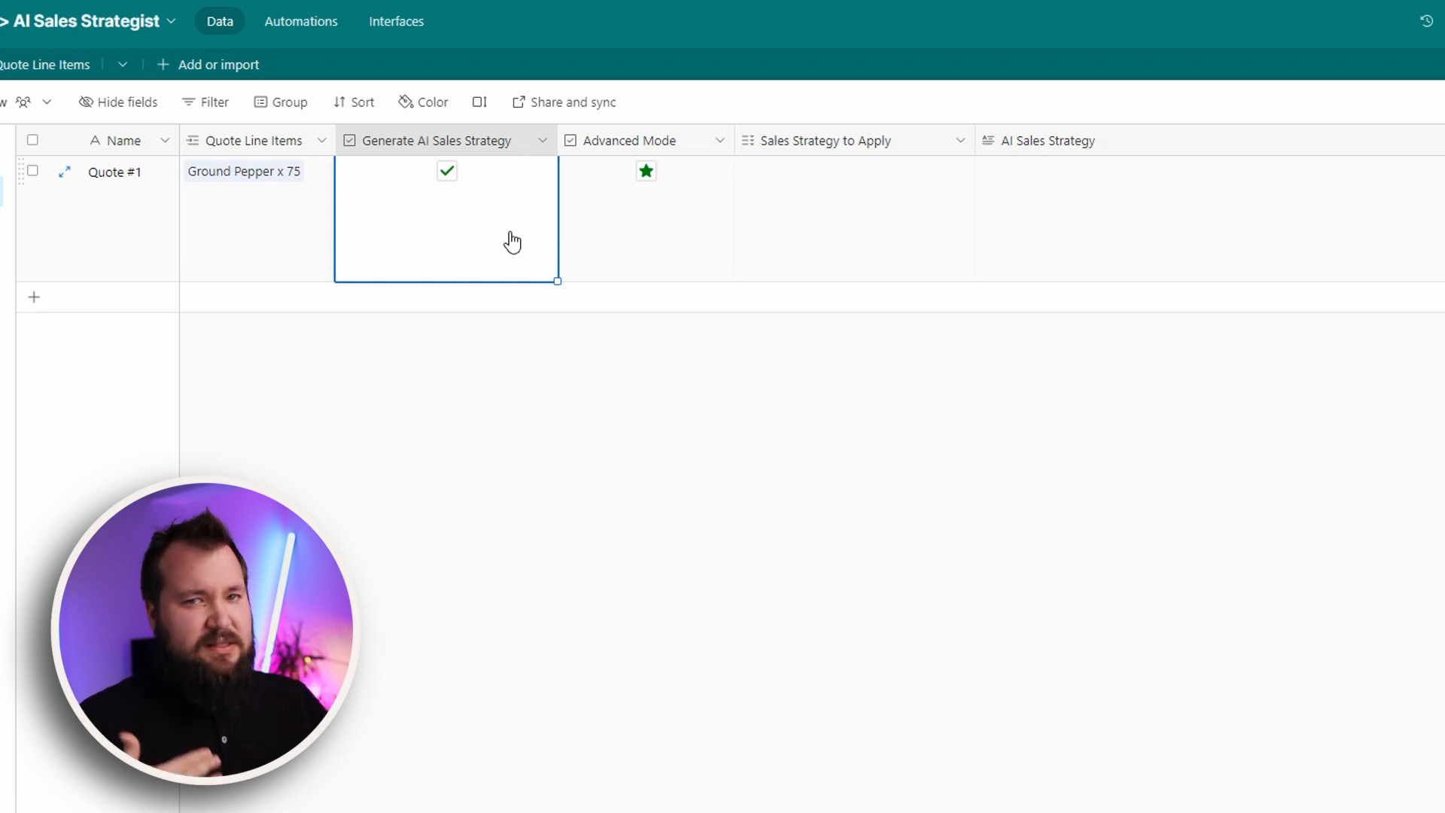
# Step: Turn off Advanced Mode for Quote #1, and review the choices offered in its Sales Strategy to Apply field
pyautogui.click(717, 242)
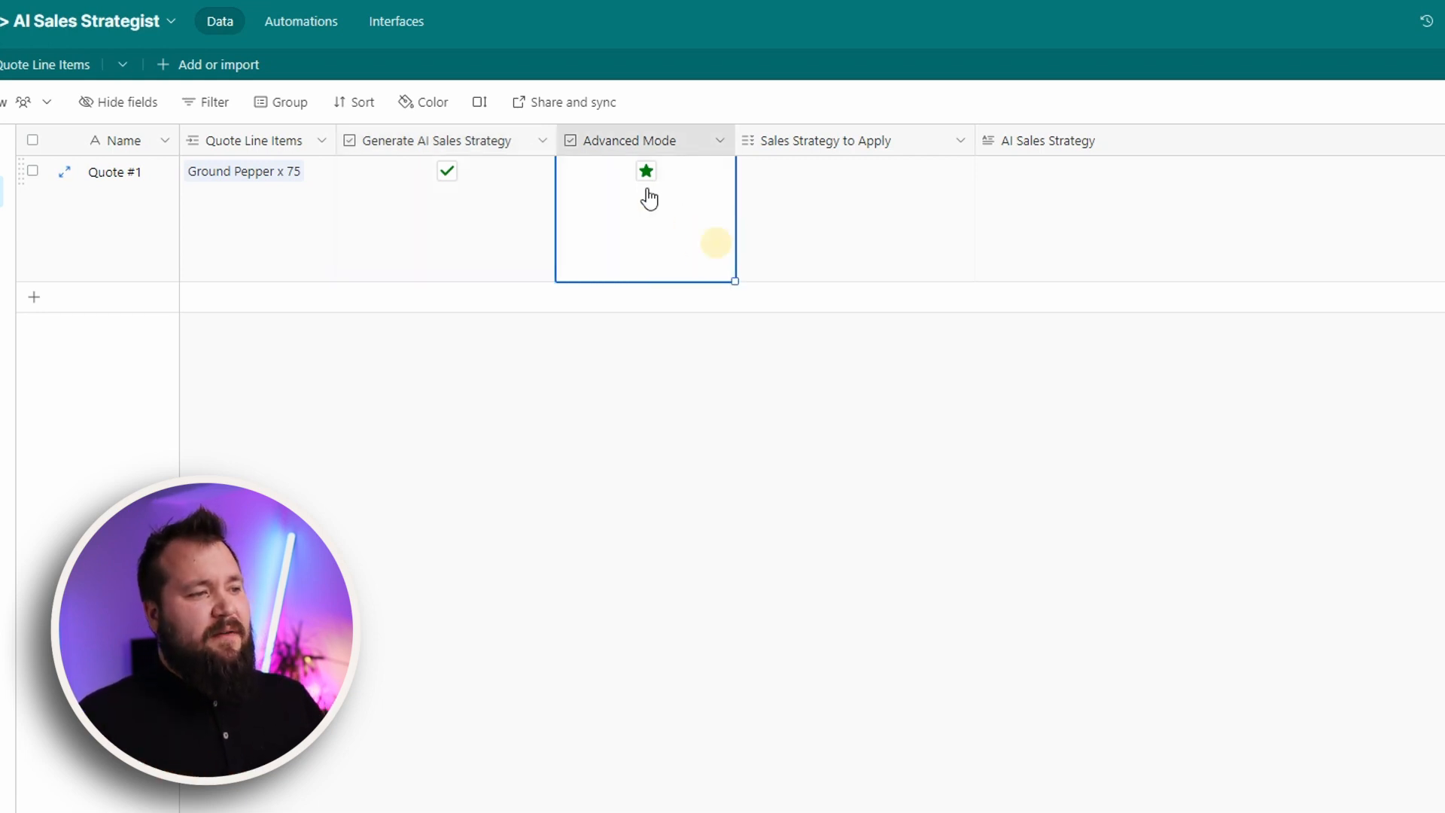
pyautogui.click(646, 172)
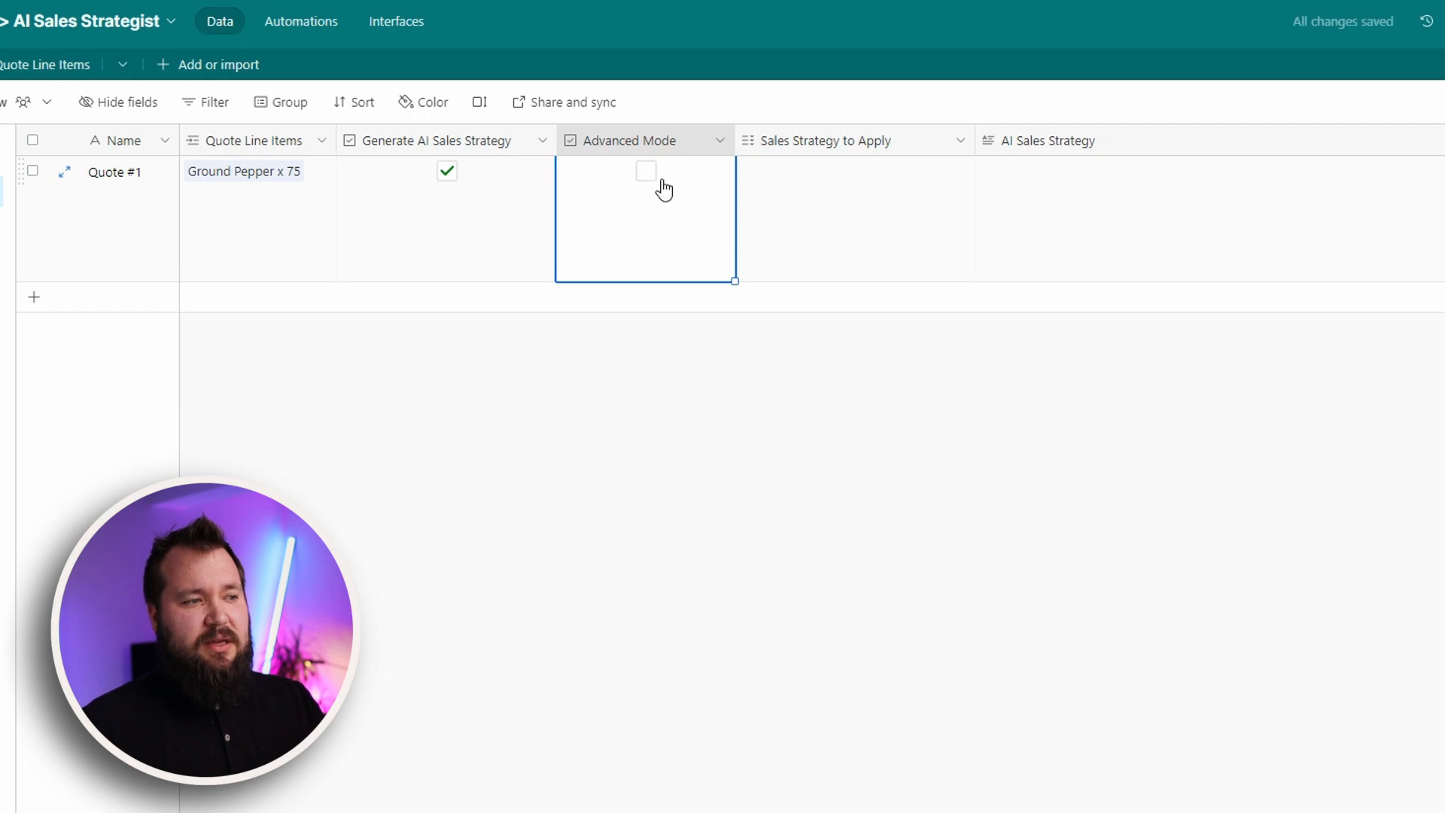
pyautogui.click(815, 217)
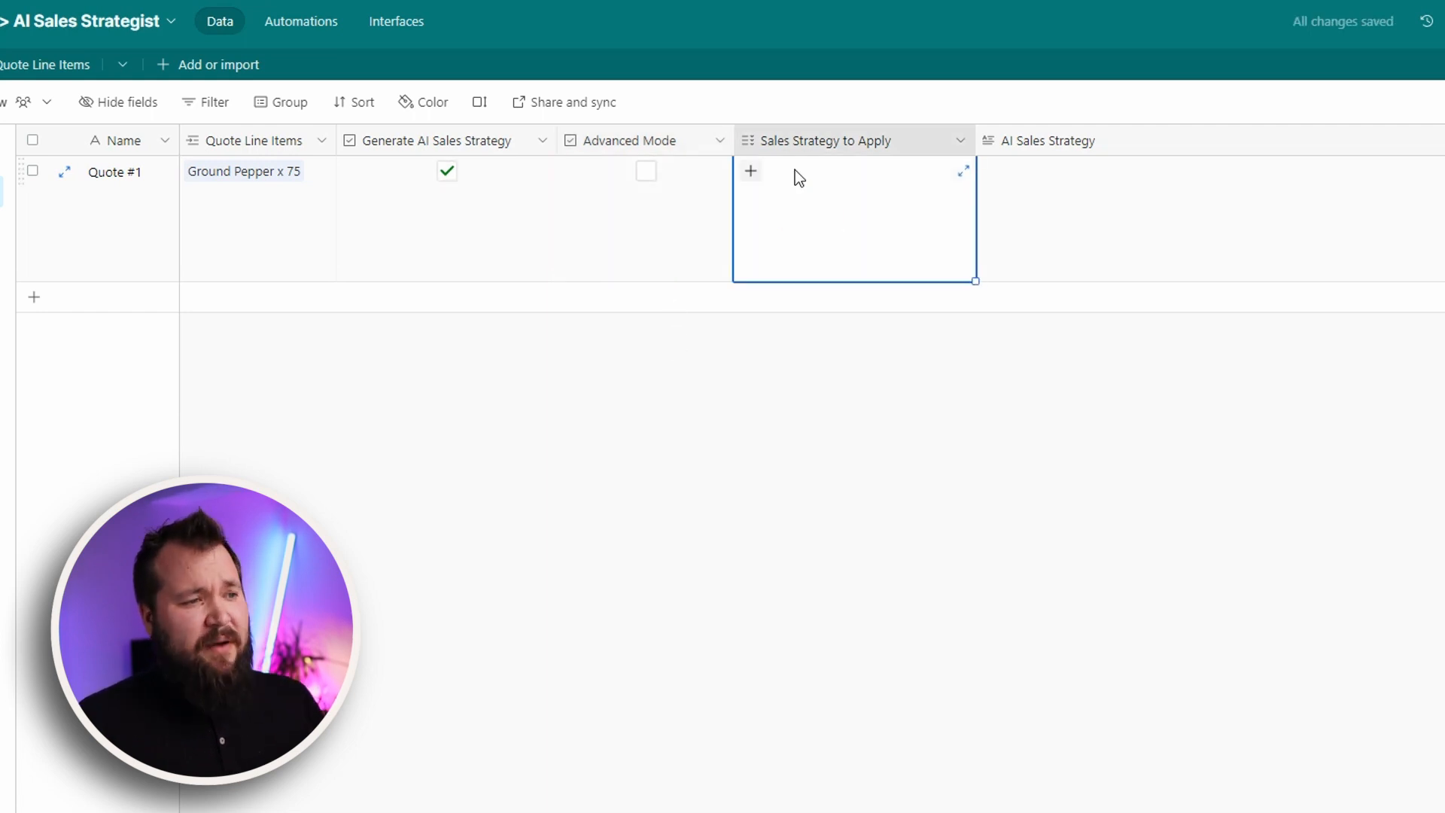
pyautogui.click(750, 170)
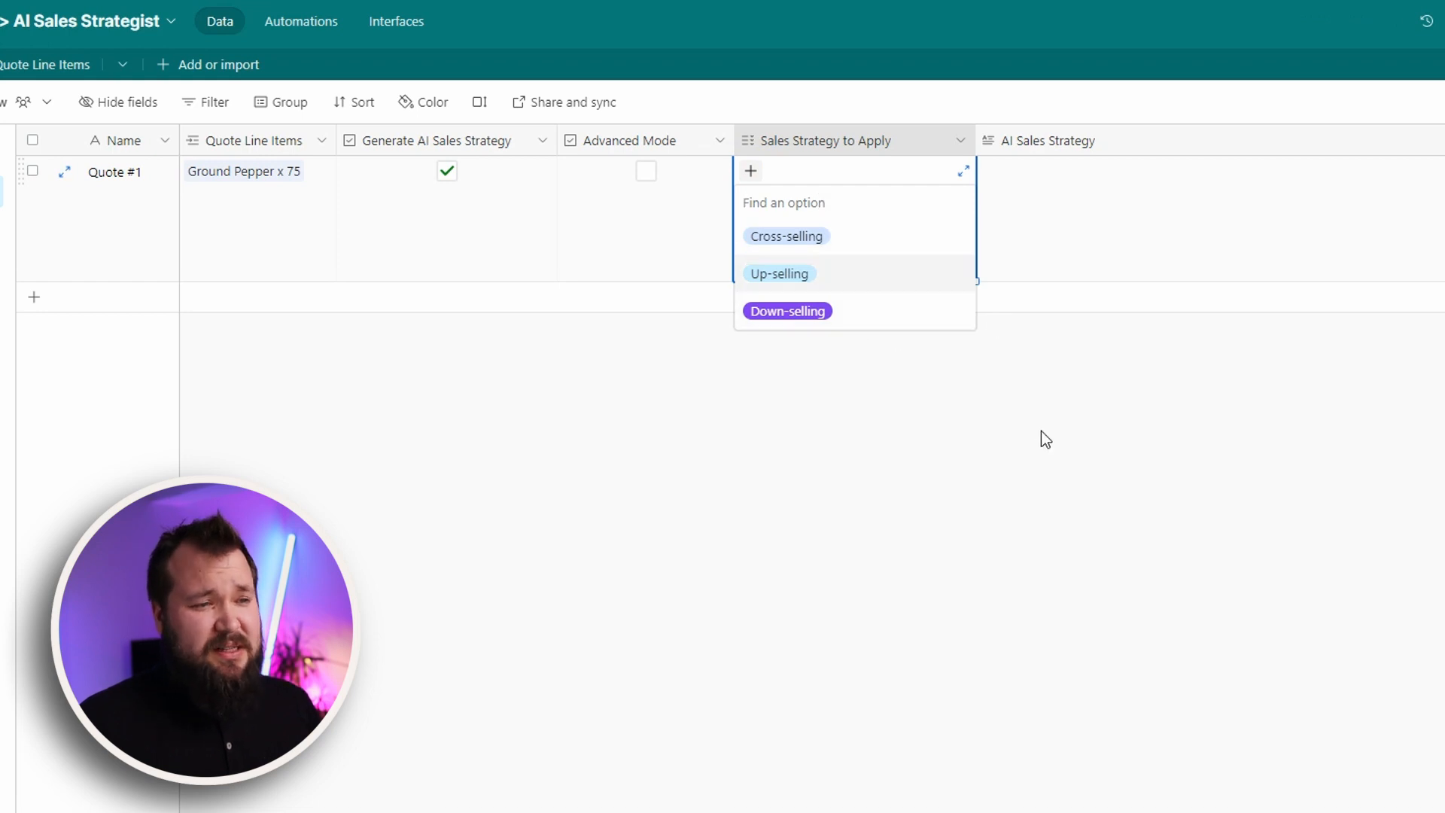
pyautogui.click(1077, 251)
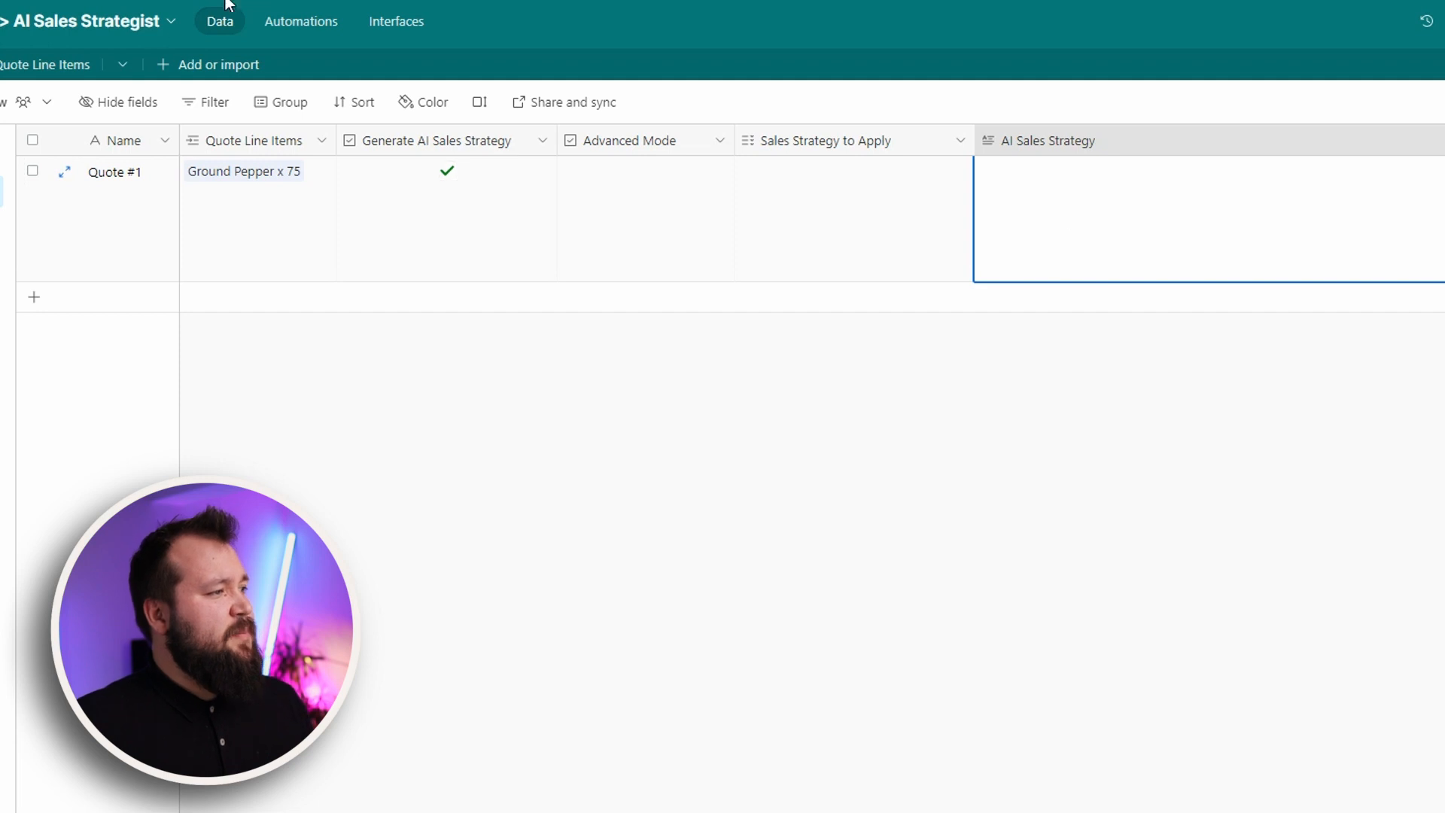
# Step: Examine the formula behind the Name field in the Quote Line Items table, and close it without changes
pyautogui.click(30, 68)
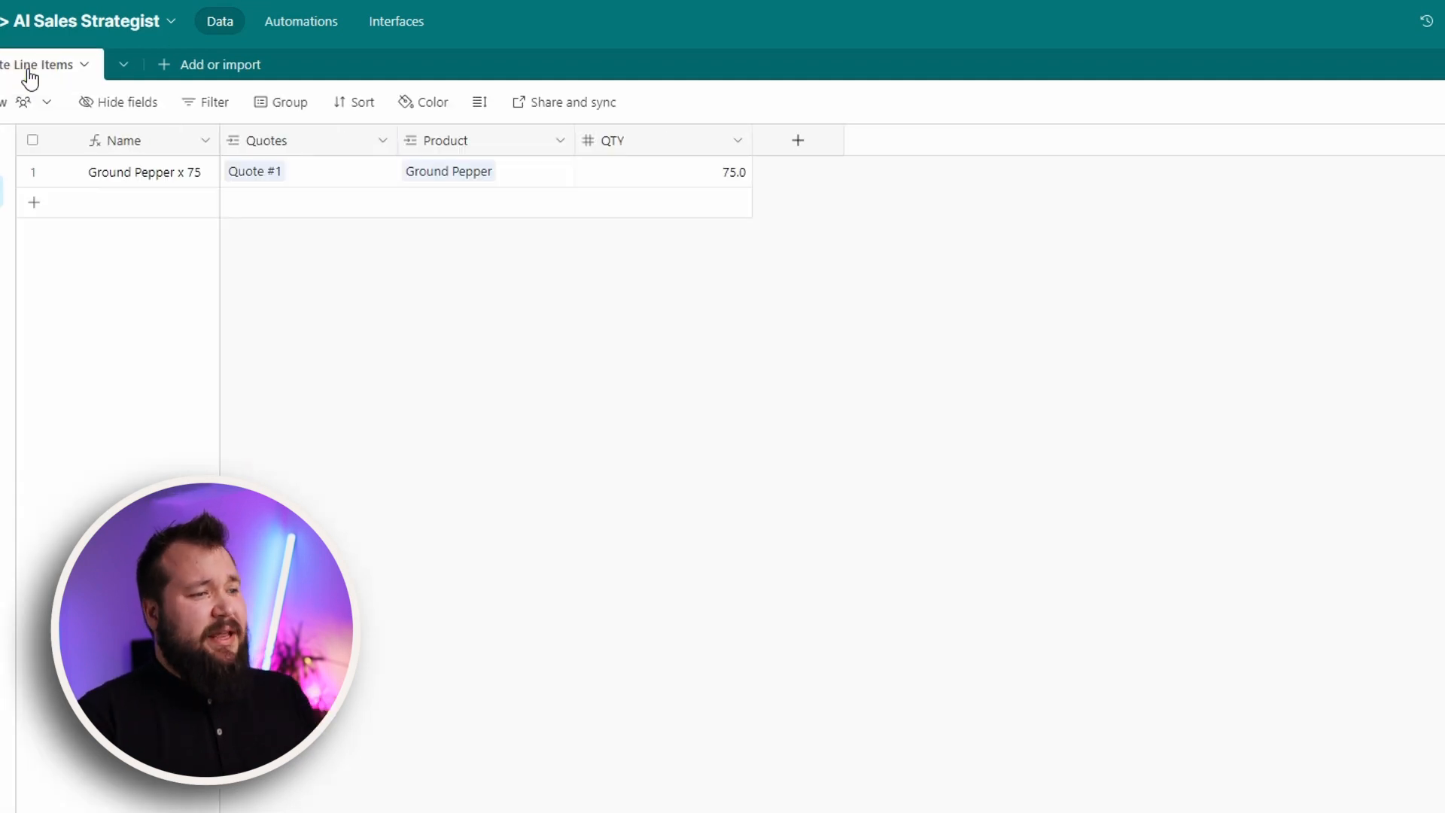
pyautogui.click(130, 174)
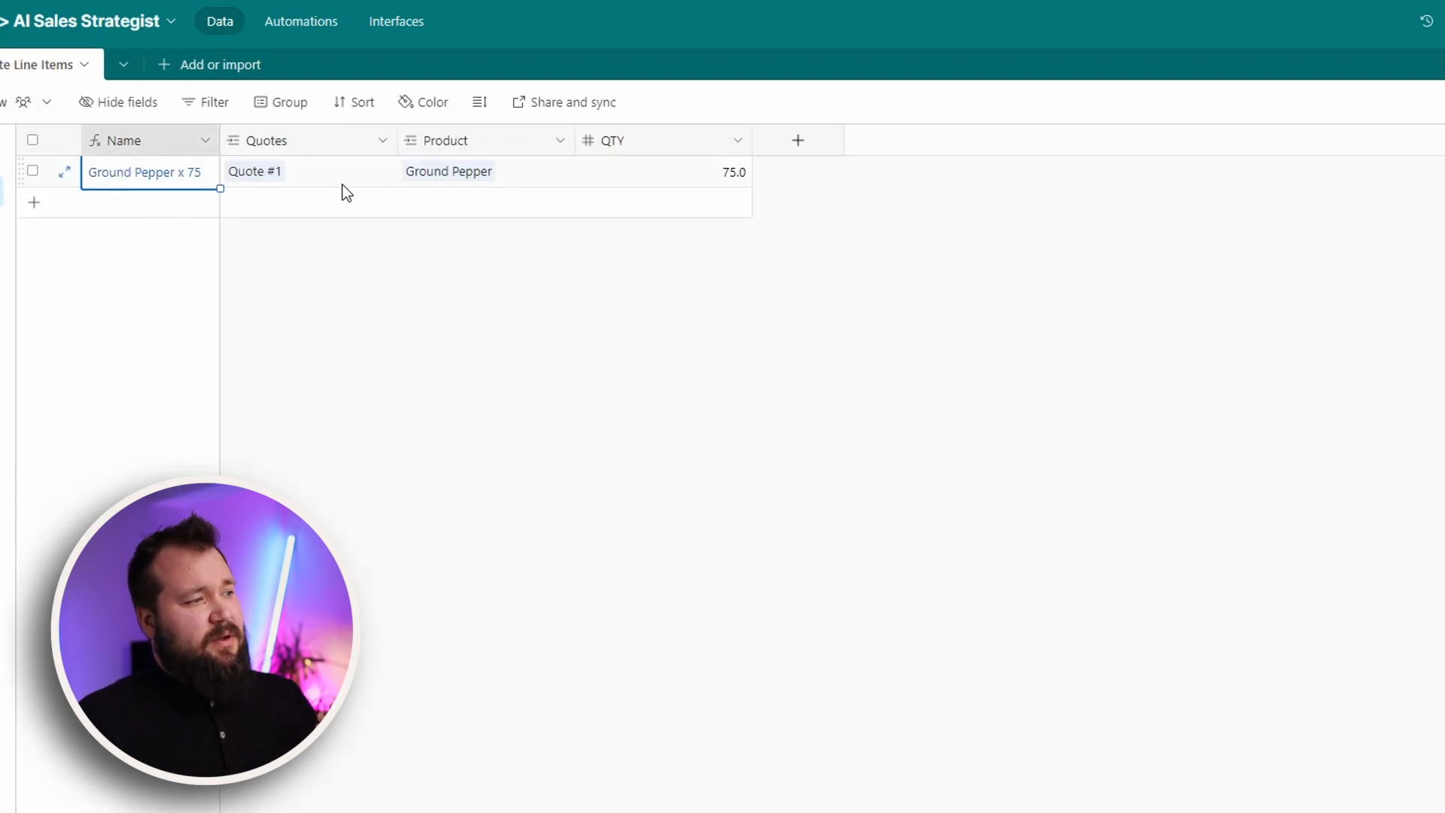
pyautogui.doubleClick(117, 141)
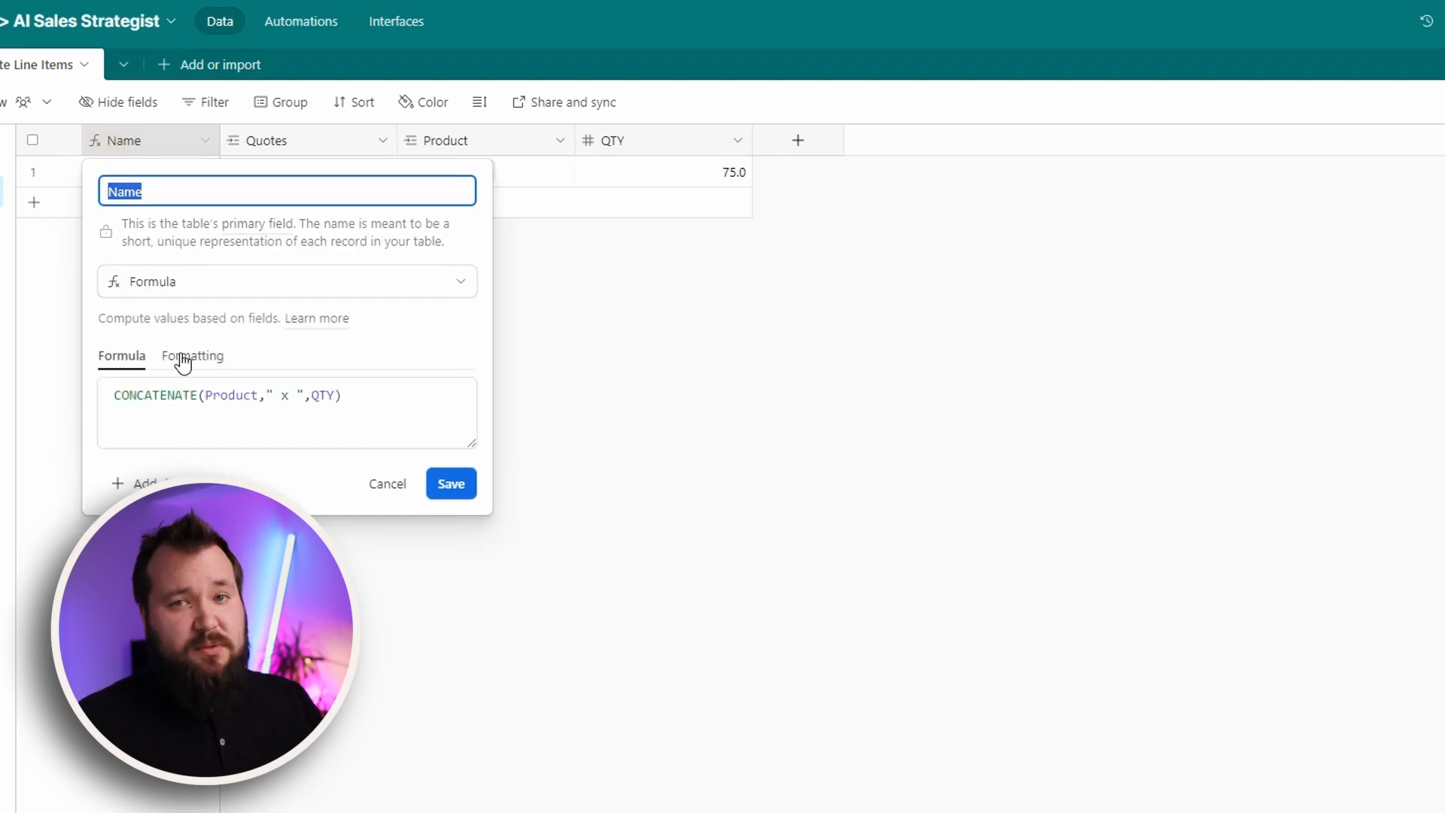
pyautogui.click(210, 394)
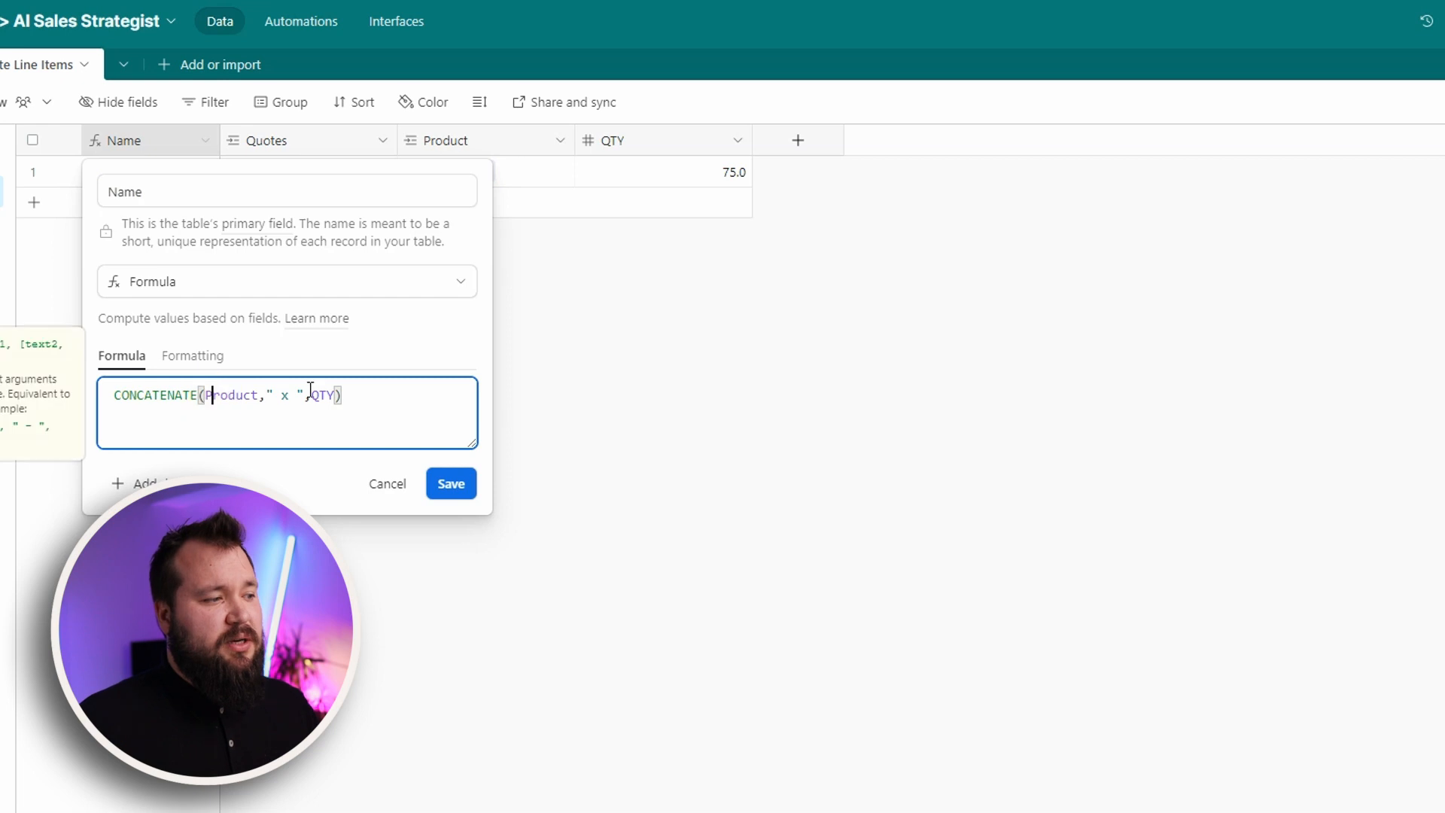
pyautogui.click(287, 395)
pyautogui.moveTo(320, 395); pyautogui.dragTo(341, 396)
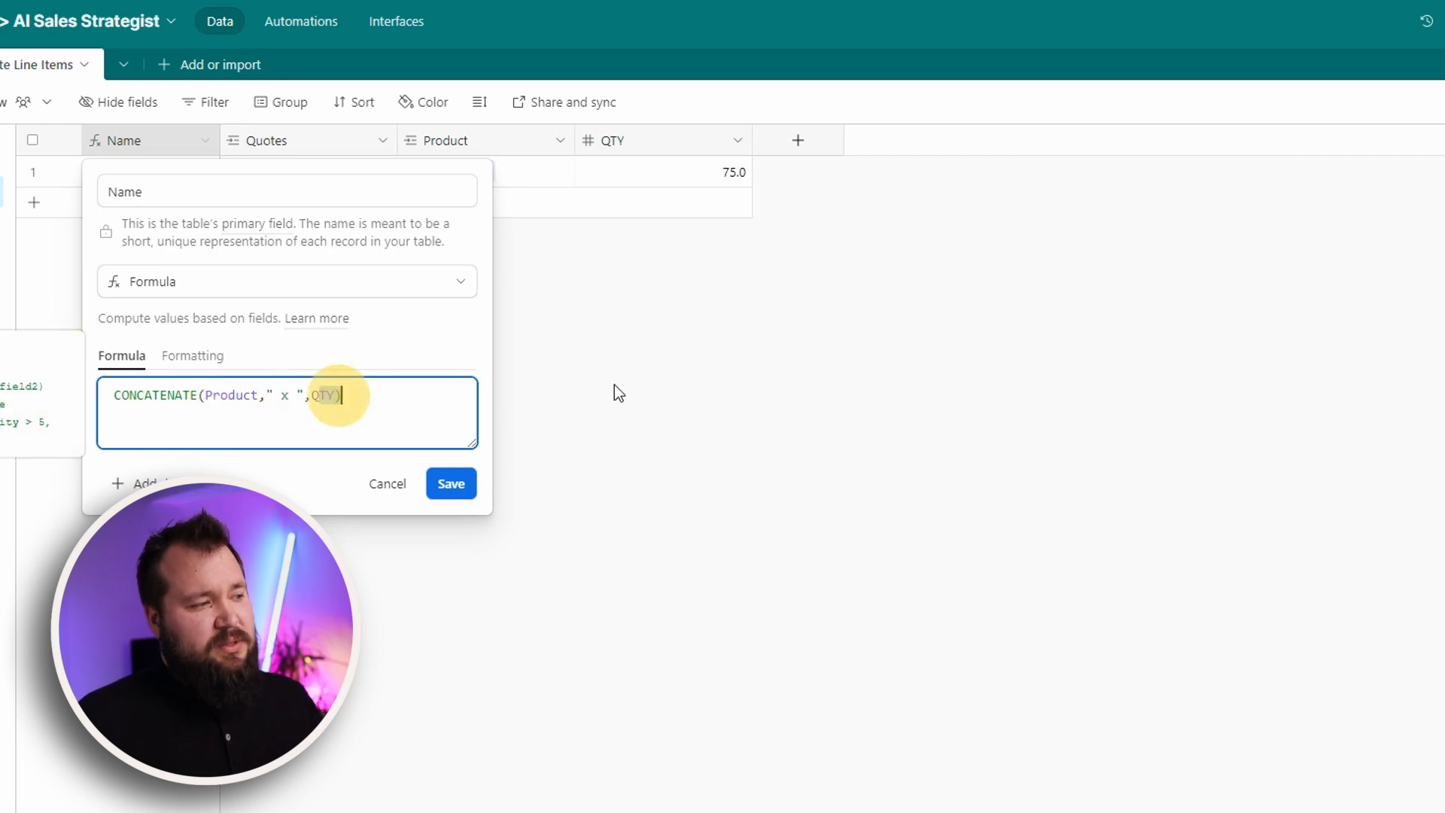
pyautogui.press('Escape')
# Step: Review the line item's linked quote, product and QTY fields
pyautogui.click(347, 171)
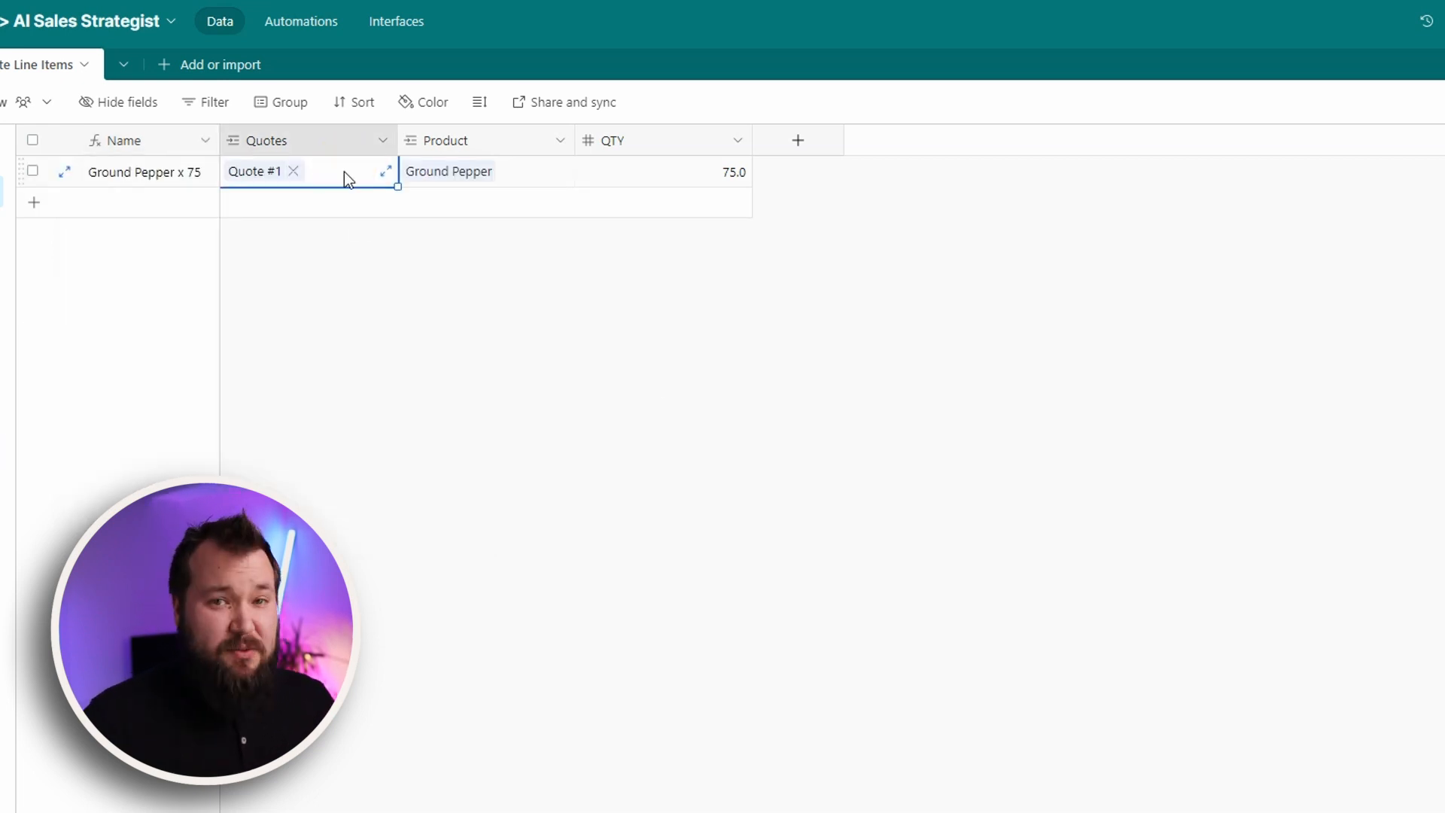
pyautogui.click(543, 174)
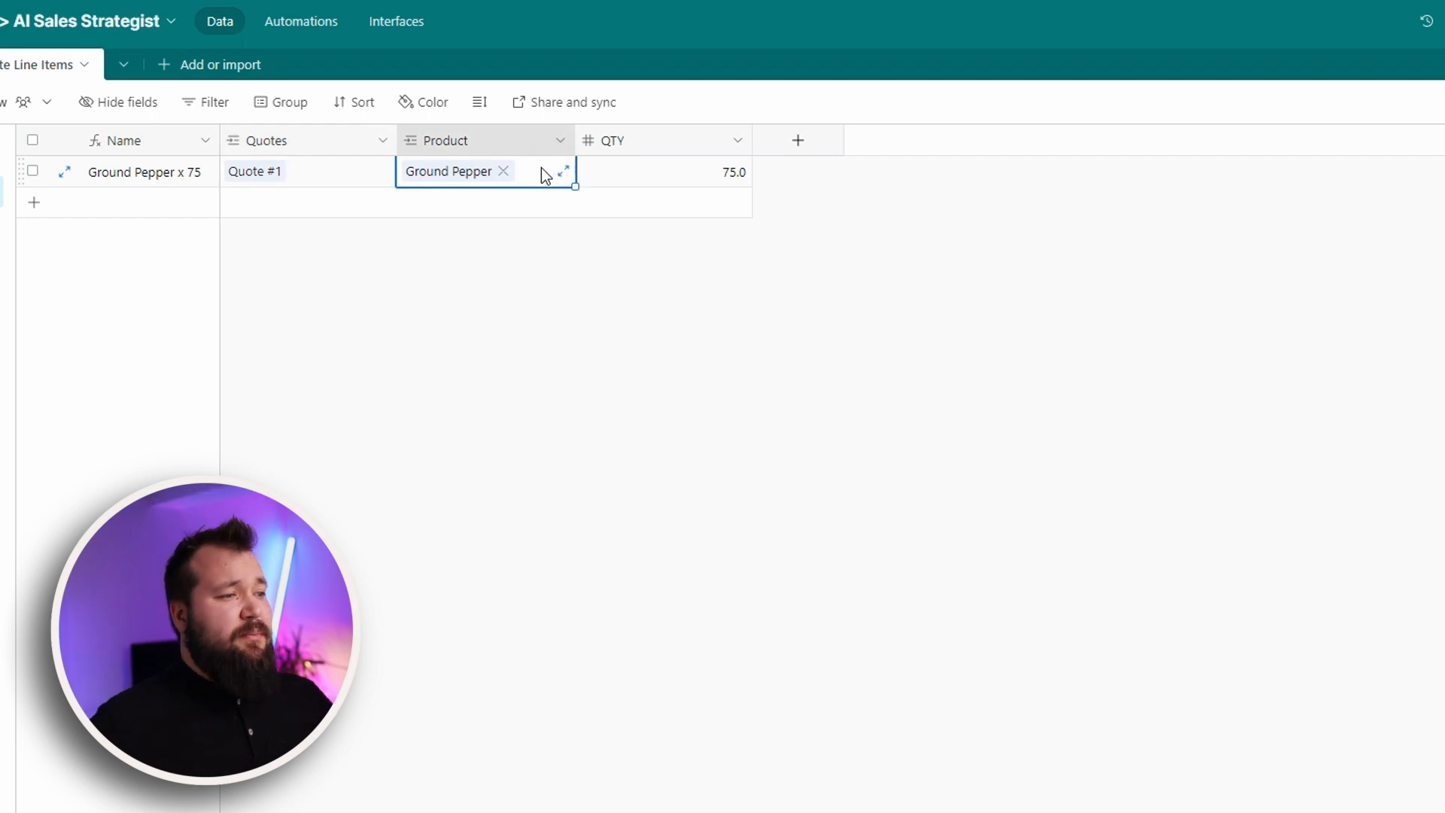
pyautogui.click(614, 178)
pyautogui.click(510, 172)
pyautogui.click(637, 165)
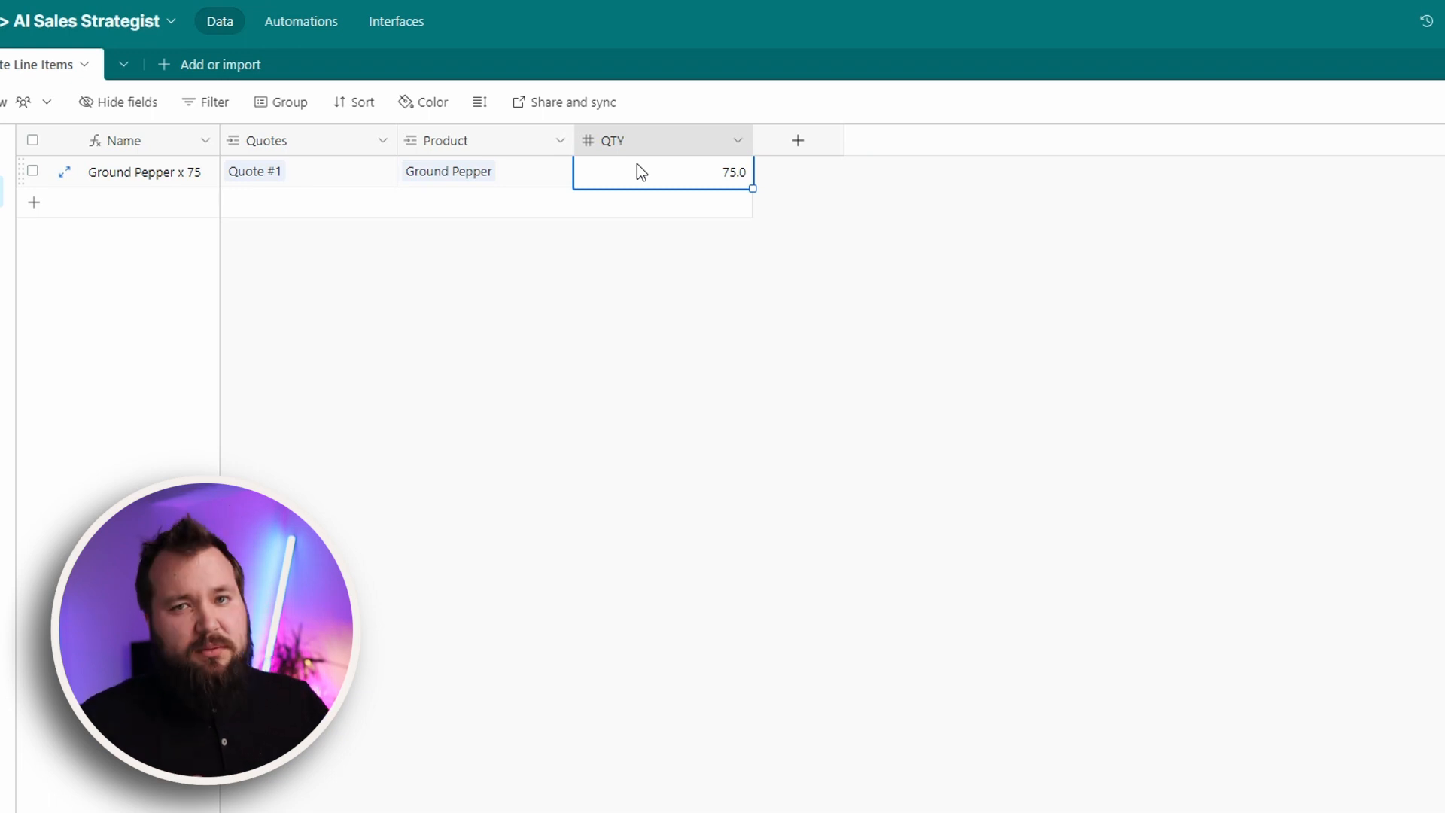
pyautogui.click(587, 321)
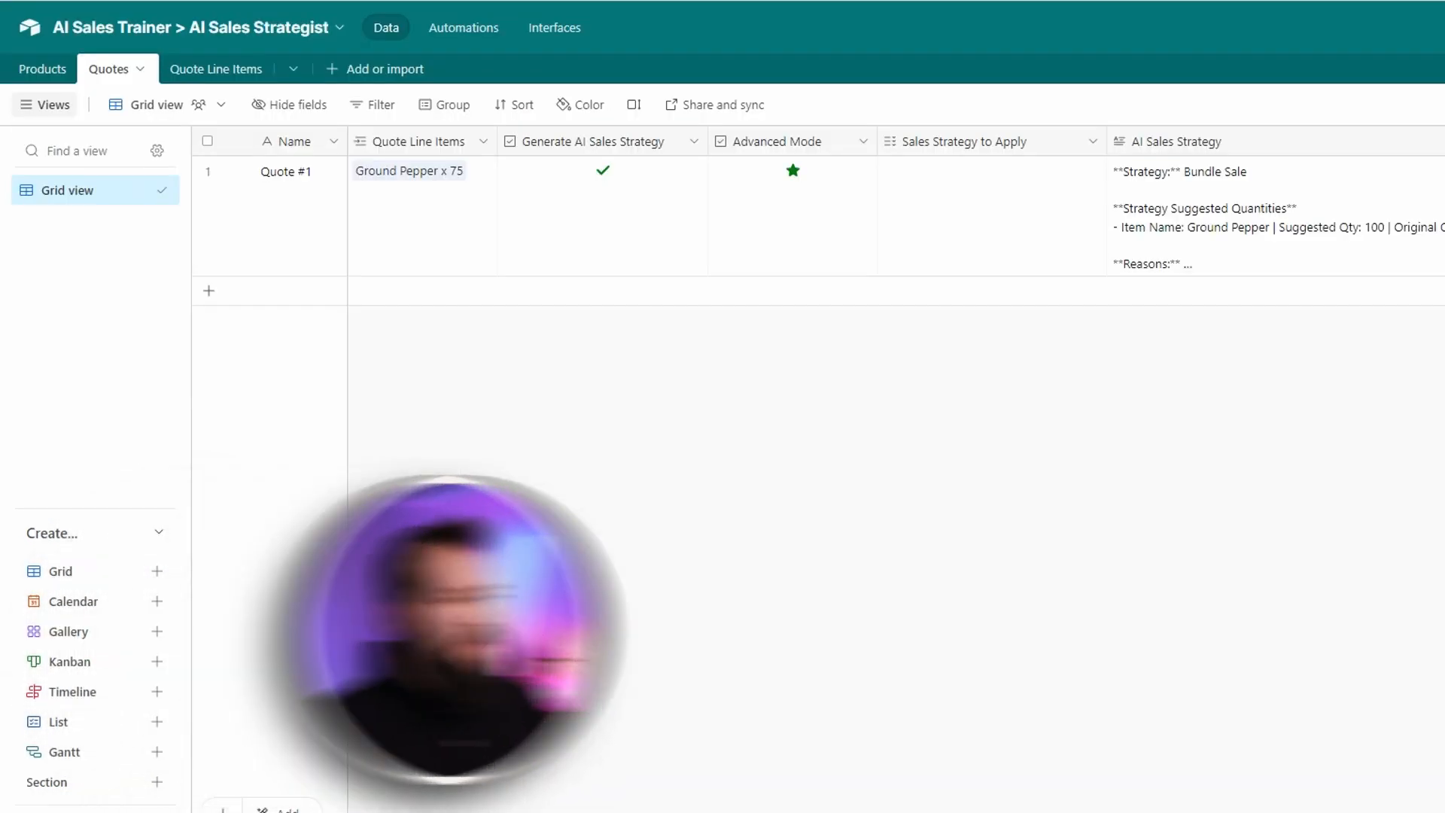
# Step: Review the trigger conditions and the script action of the Sales Strategist automation
pyautogui.click(482, 27)
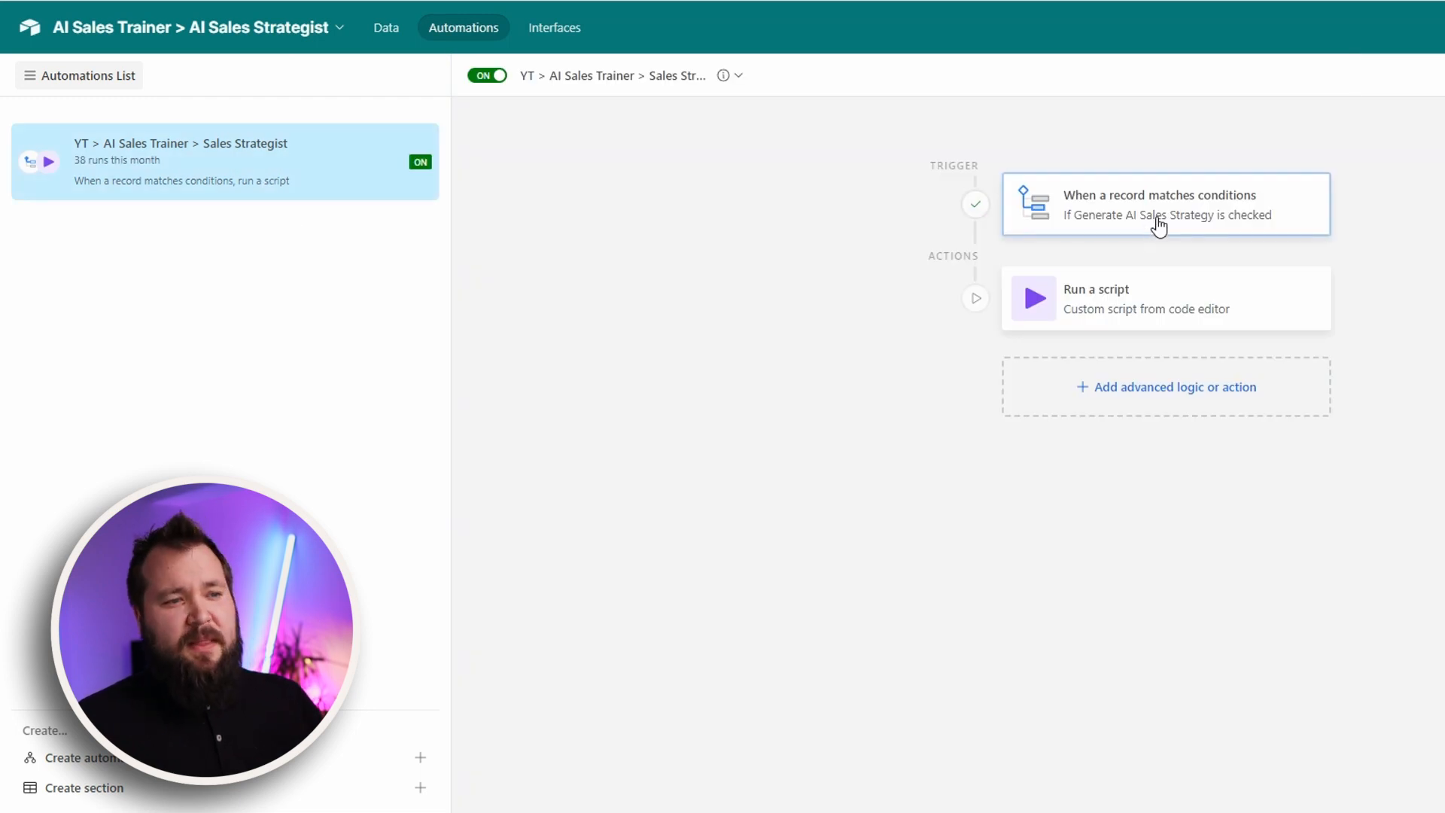
pyautogui.click(1158, 217)
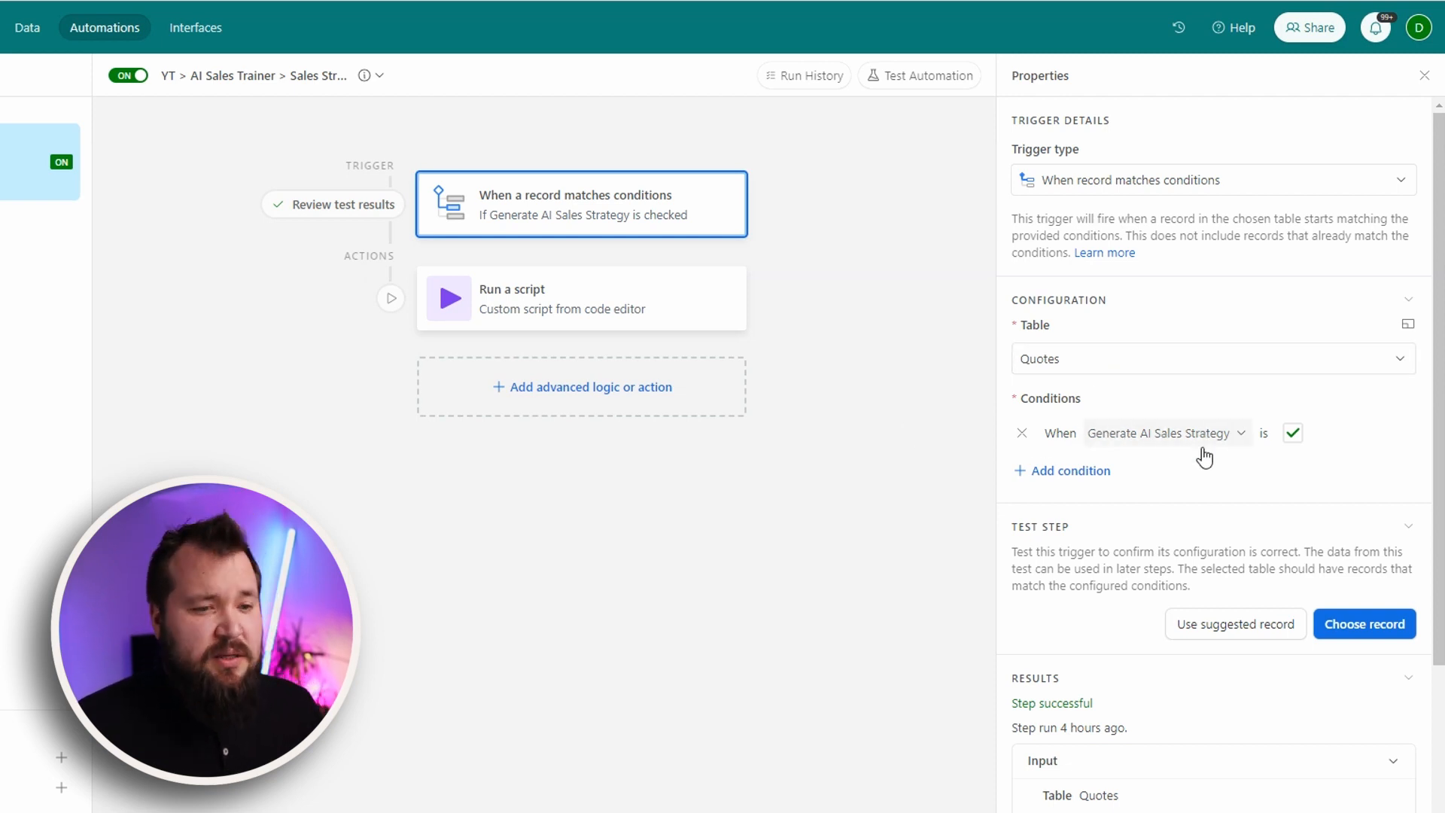
pyautogui.click(656, 302)
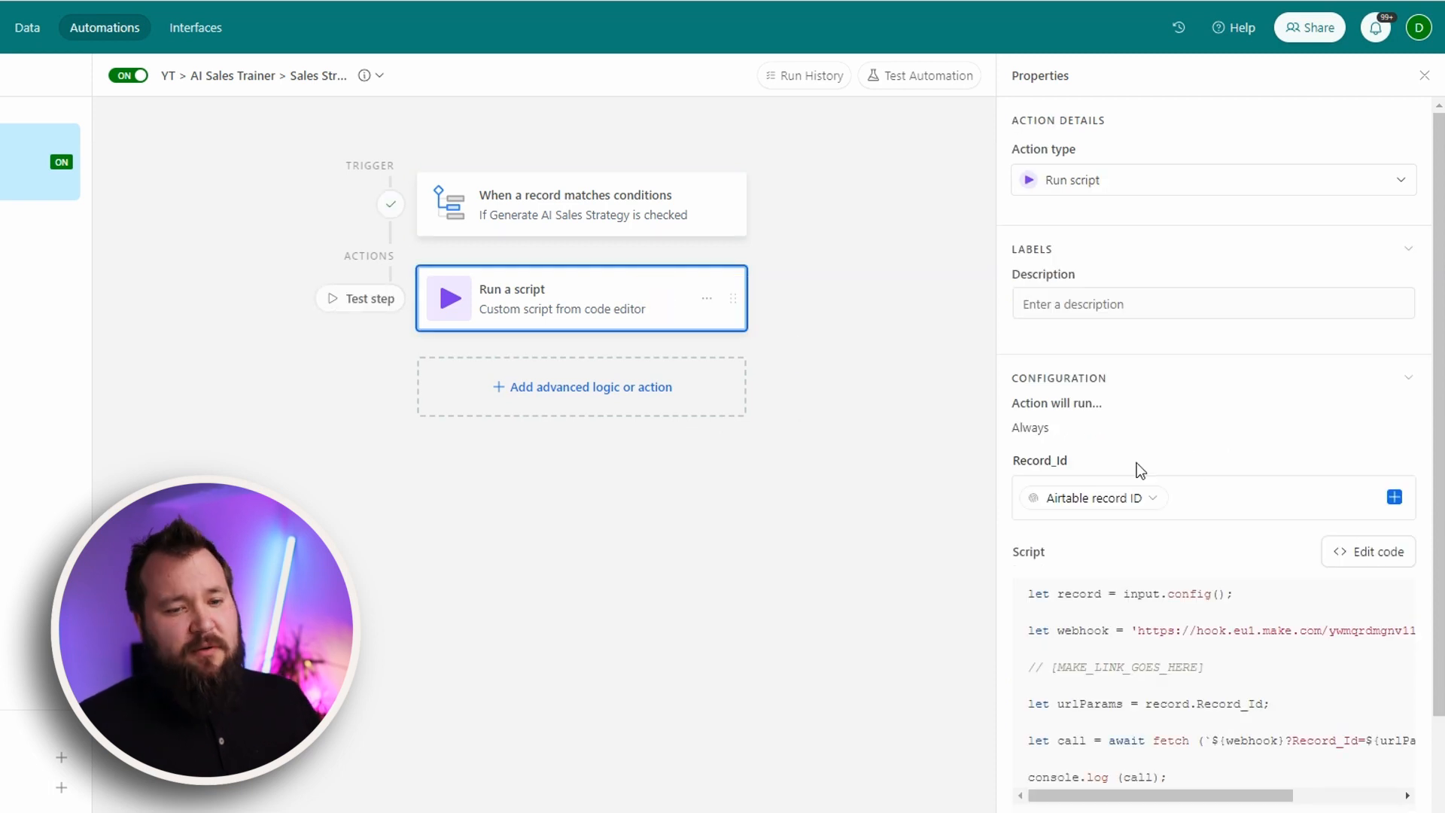
# Step: Open the automation's script for editing and examine its code and the webhook URL
pyautogui.click(1380, 559)
pyautogui.moveTo(421, 138); pyautogui.dragTo(662, 333)
pyautogui.click(651, 240)
pyautogui.moveTo(535, 173); pyautogui.dragTo(955, 175)
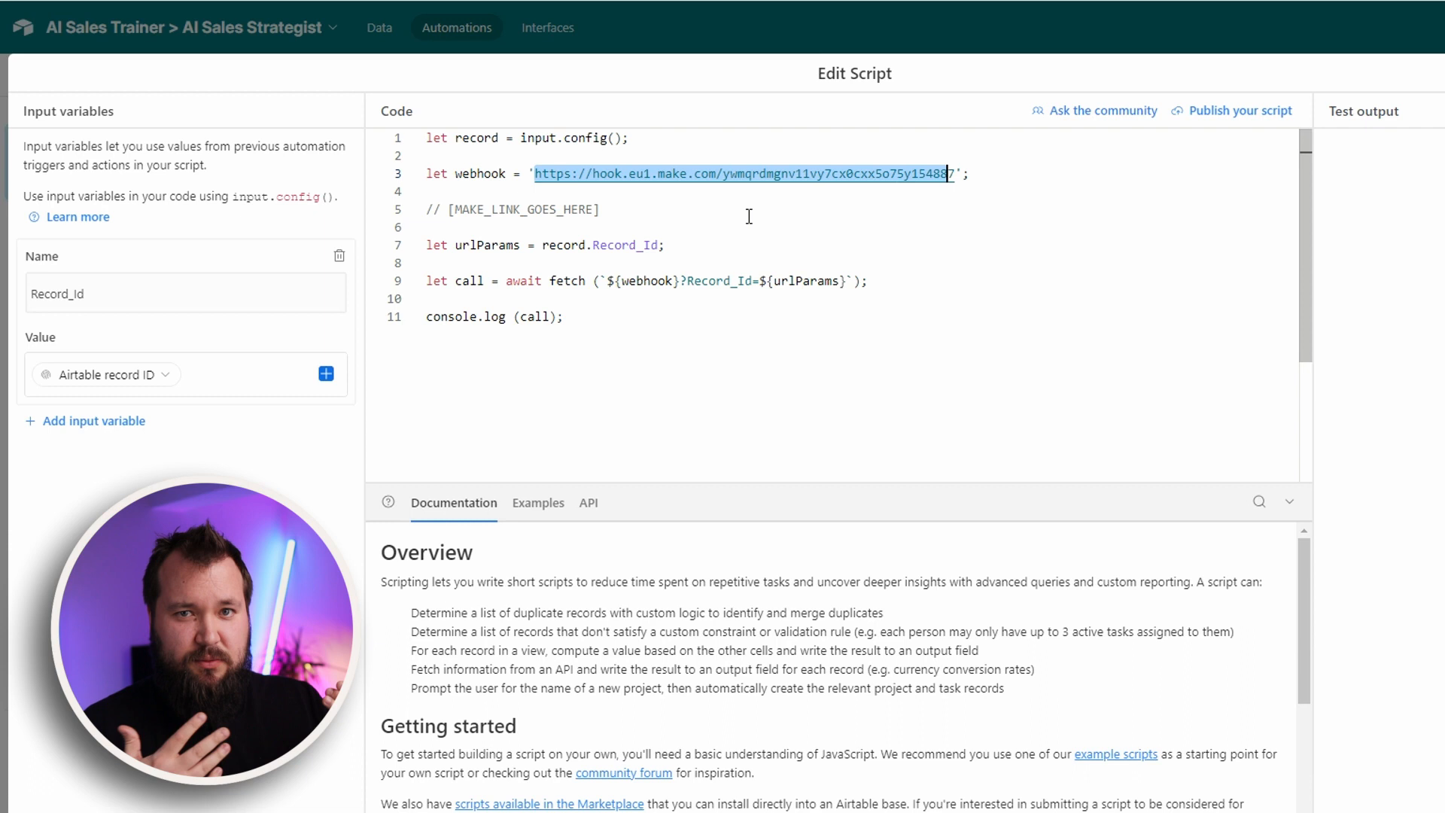
# Step: Examine the script's Record_Id input variable and the trigger data available for its value
pyautogui.click(180, 297)
pyautogui.doubleClick(99, 305)
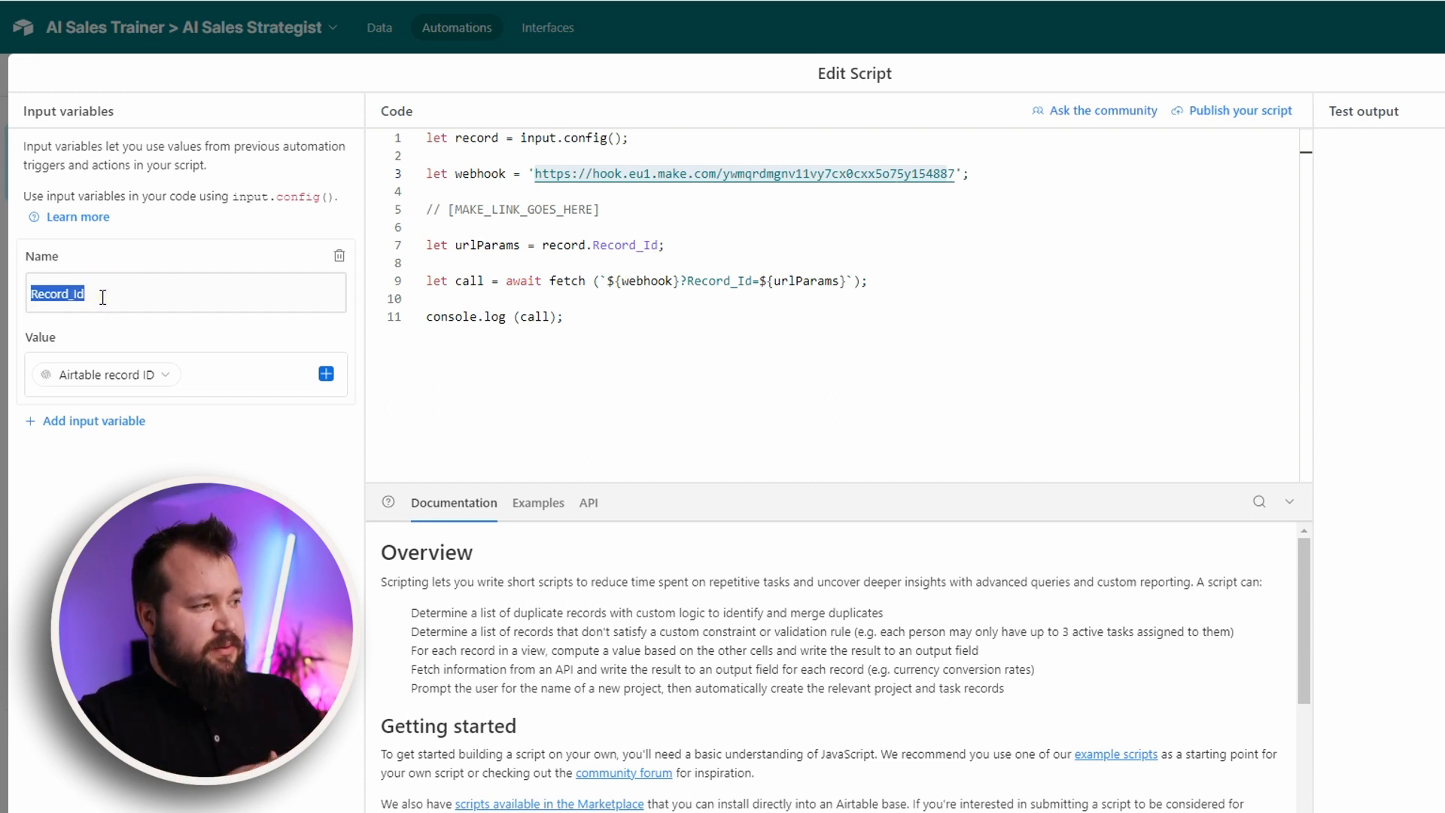
pyautogui.click(233, 374)
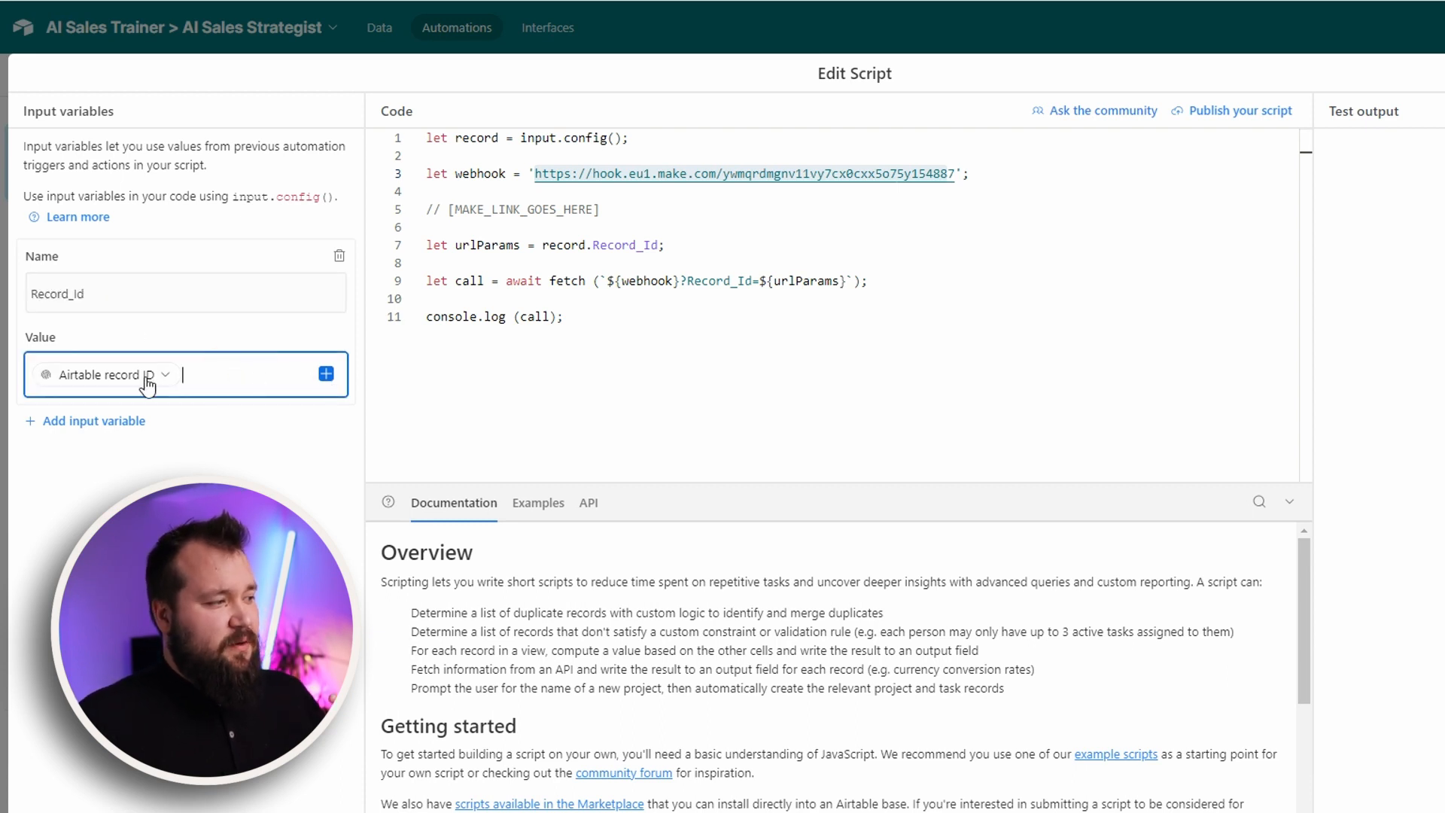
pyautogui.click(326, 376)
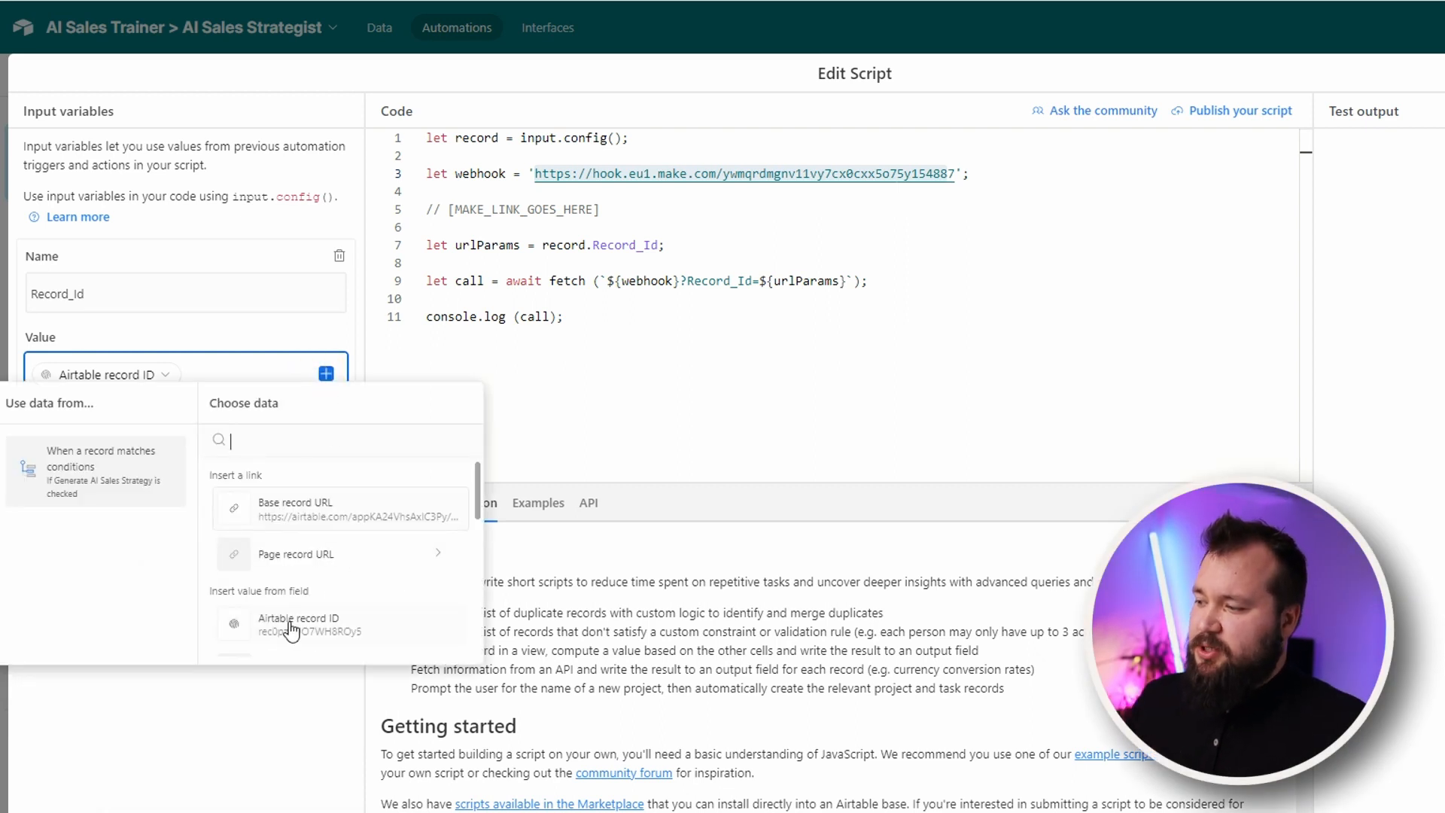
pyautogui.click(211, 727)
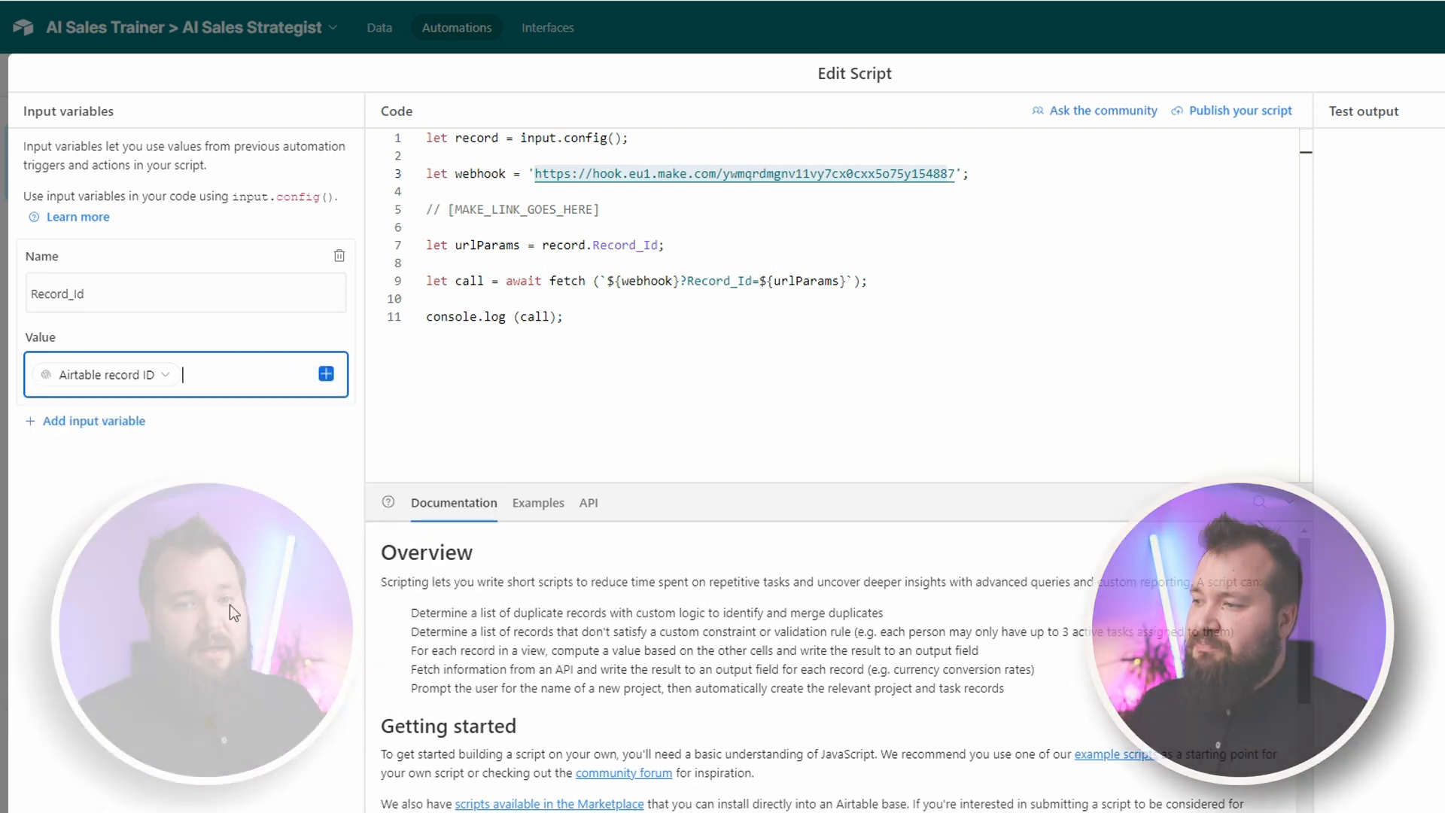
# Step: Close the script editor and return to the base's Quotes table
pyautogui.click(1442, 74)
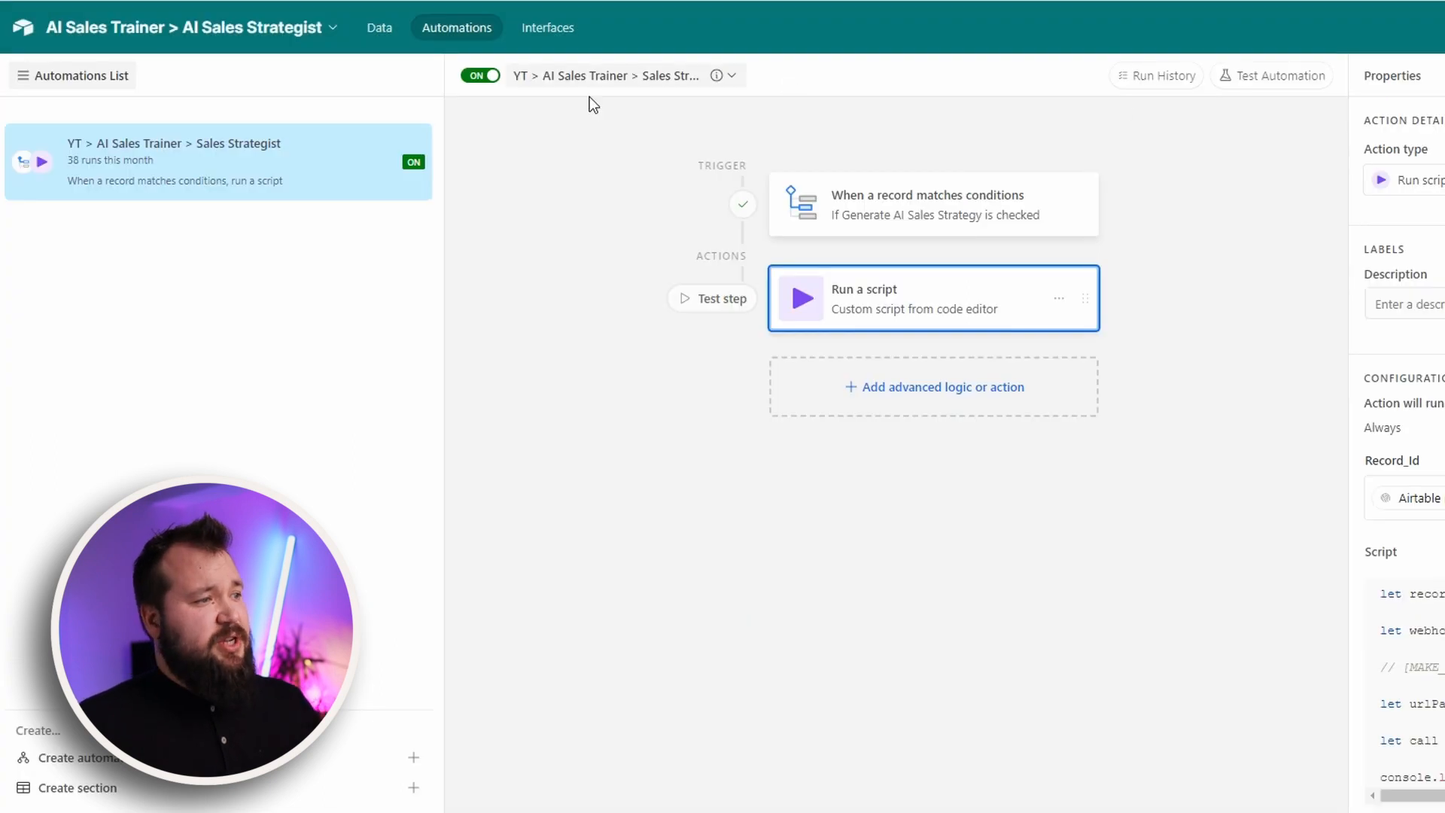
pyautogui.click(383, 29)
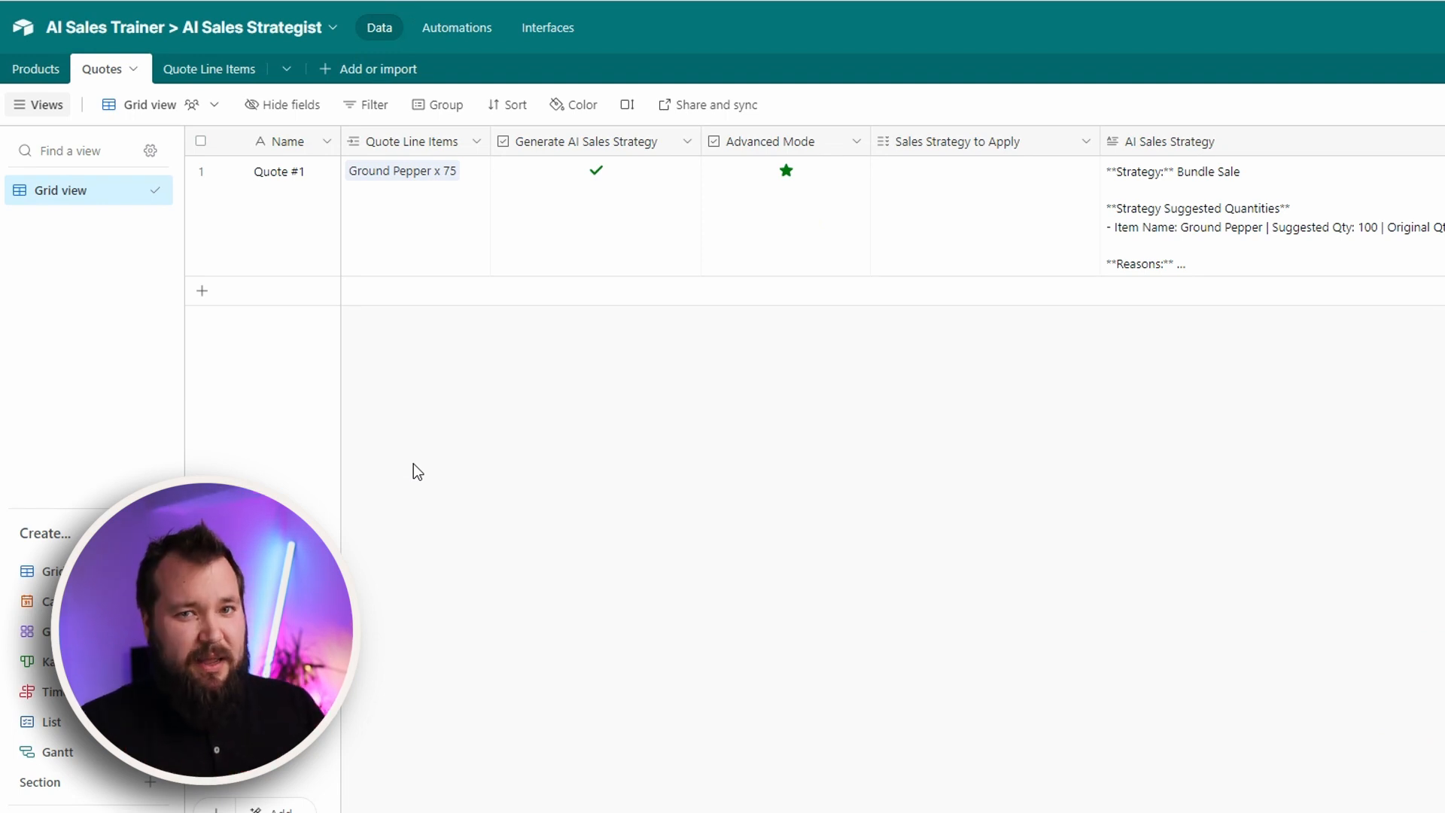
pyautogui.click(585, 229)
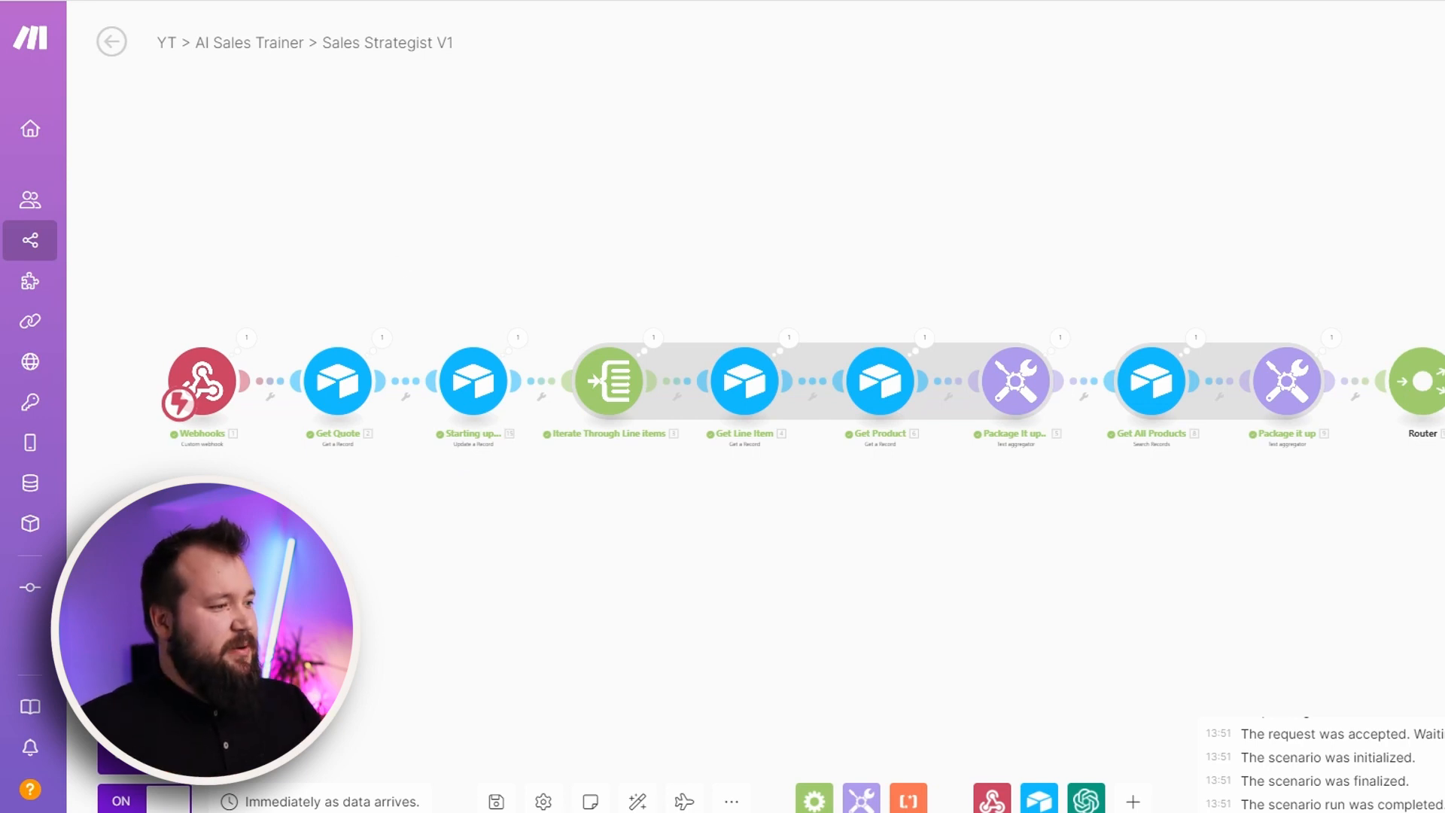
# Step: Switch to the Sales Strategist V1 scenario in Make and review its modules from Webhooks through the line item text aggregator
pyautogui.scroll(3, 348, 560)
pyautogui.moveTo(348, 560); pyautogui.dragTo(590, 555)
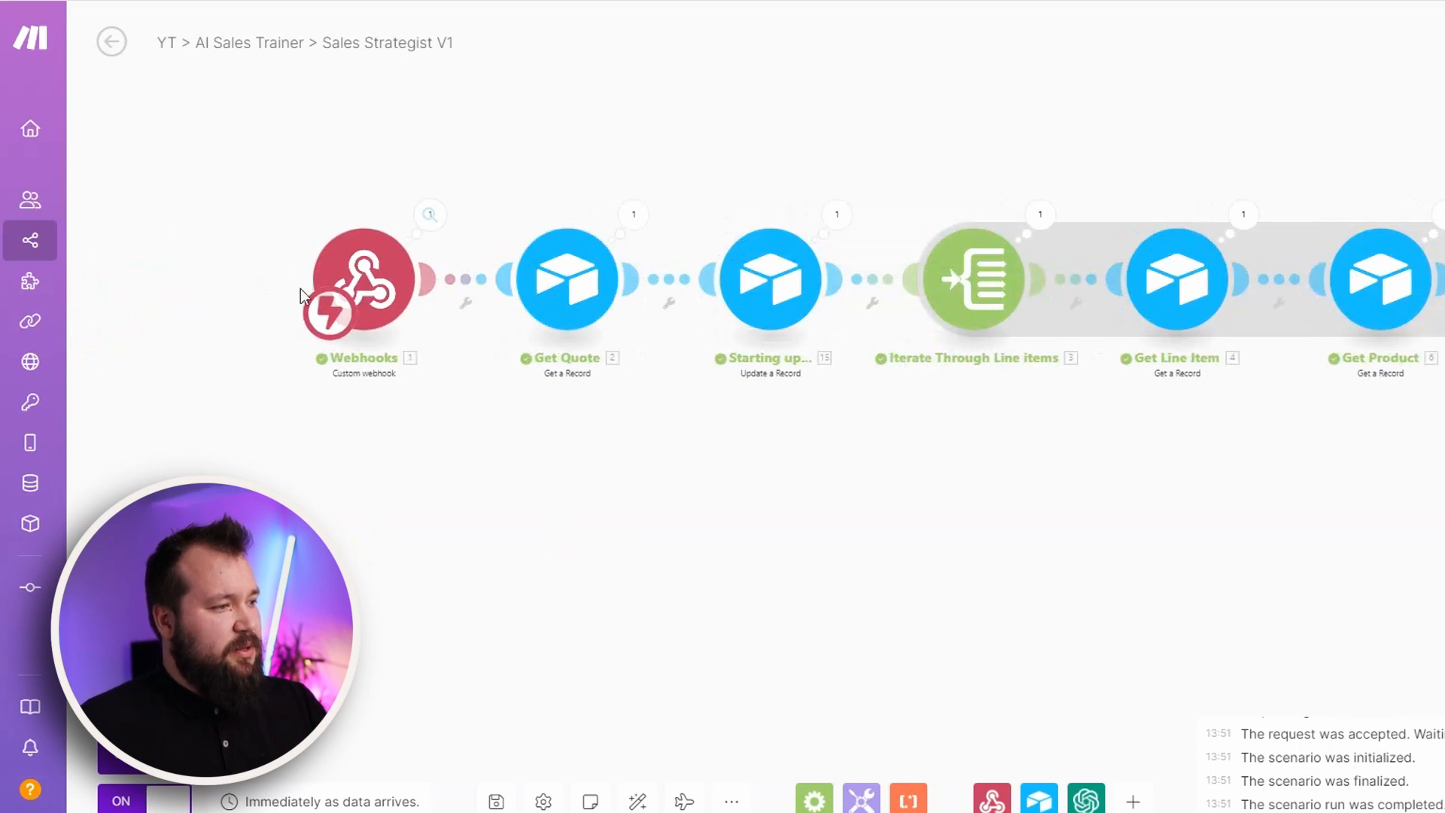
pyautogui.moveTo(630, 481); pyautogui.dragTo(618, 520)
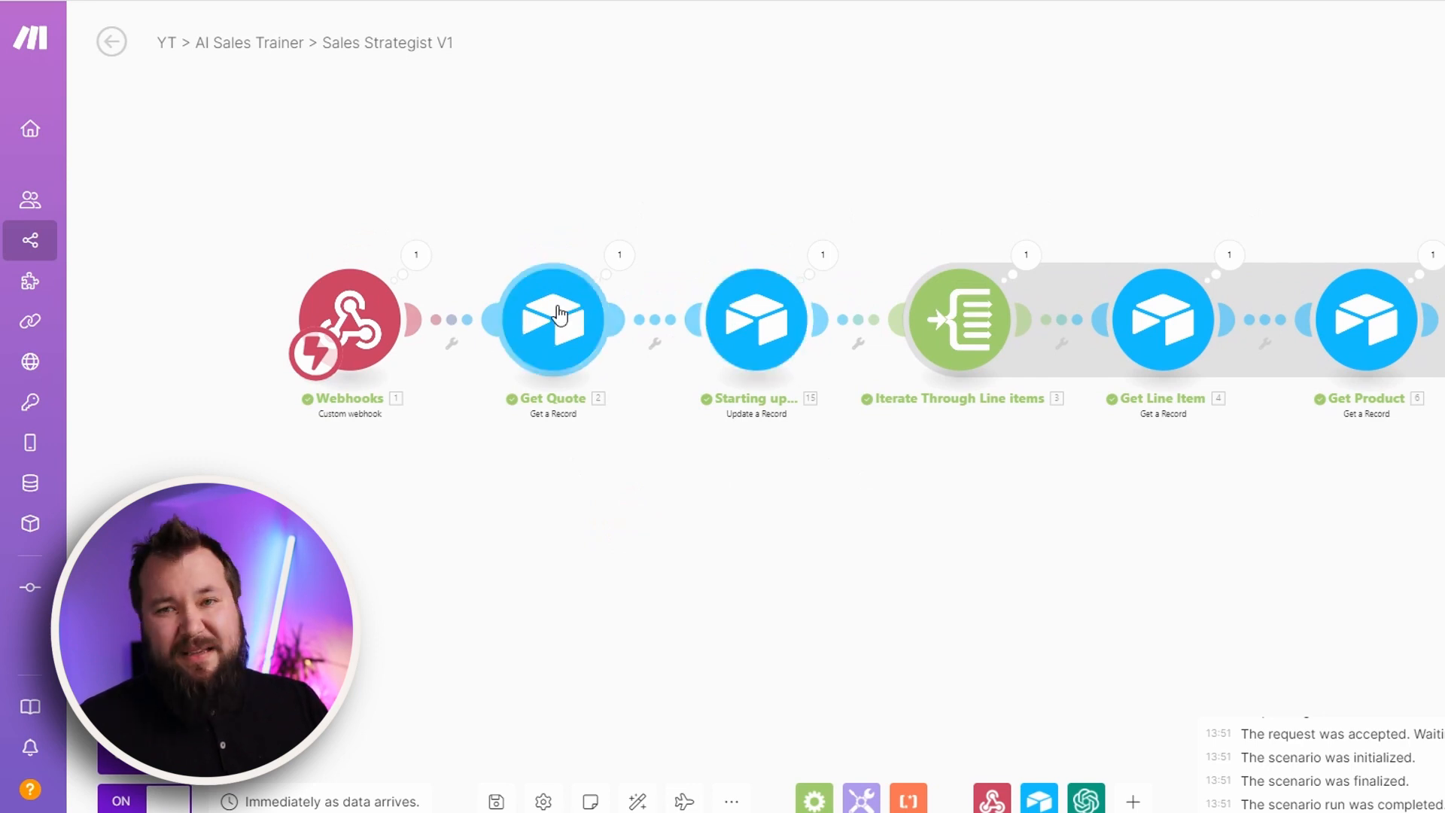
pyautogui.moveTo(881, 516); pyautogui.dragTo(735, 527)
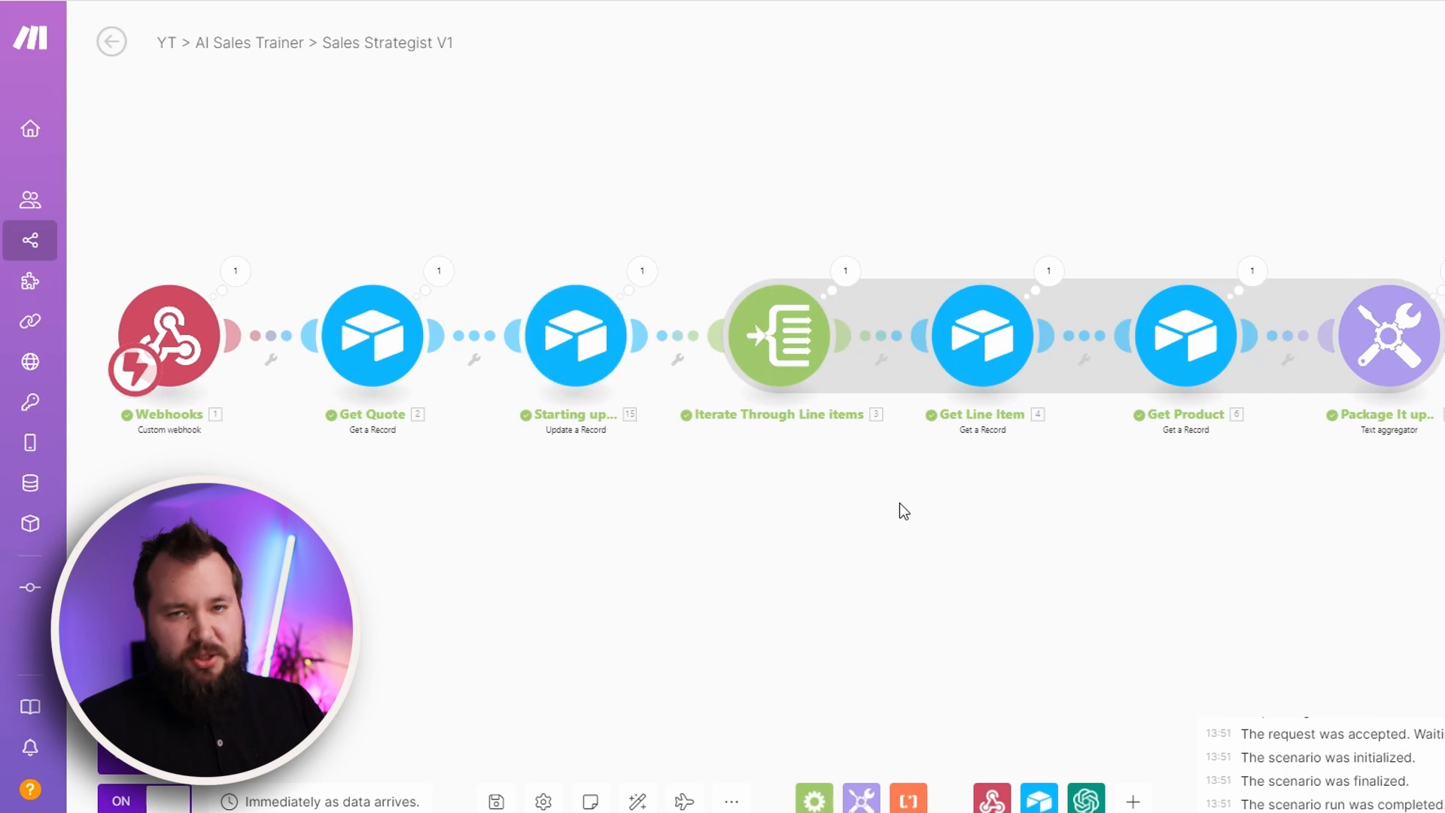
pyautogui.moveTo(893, 506); pyautogui.dragTo(563, 497)
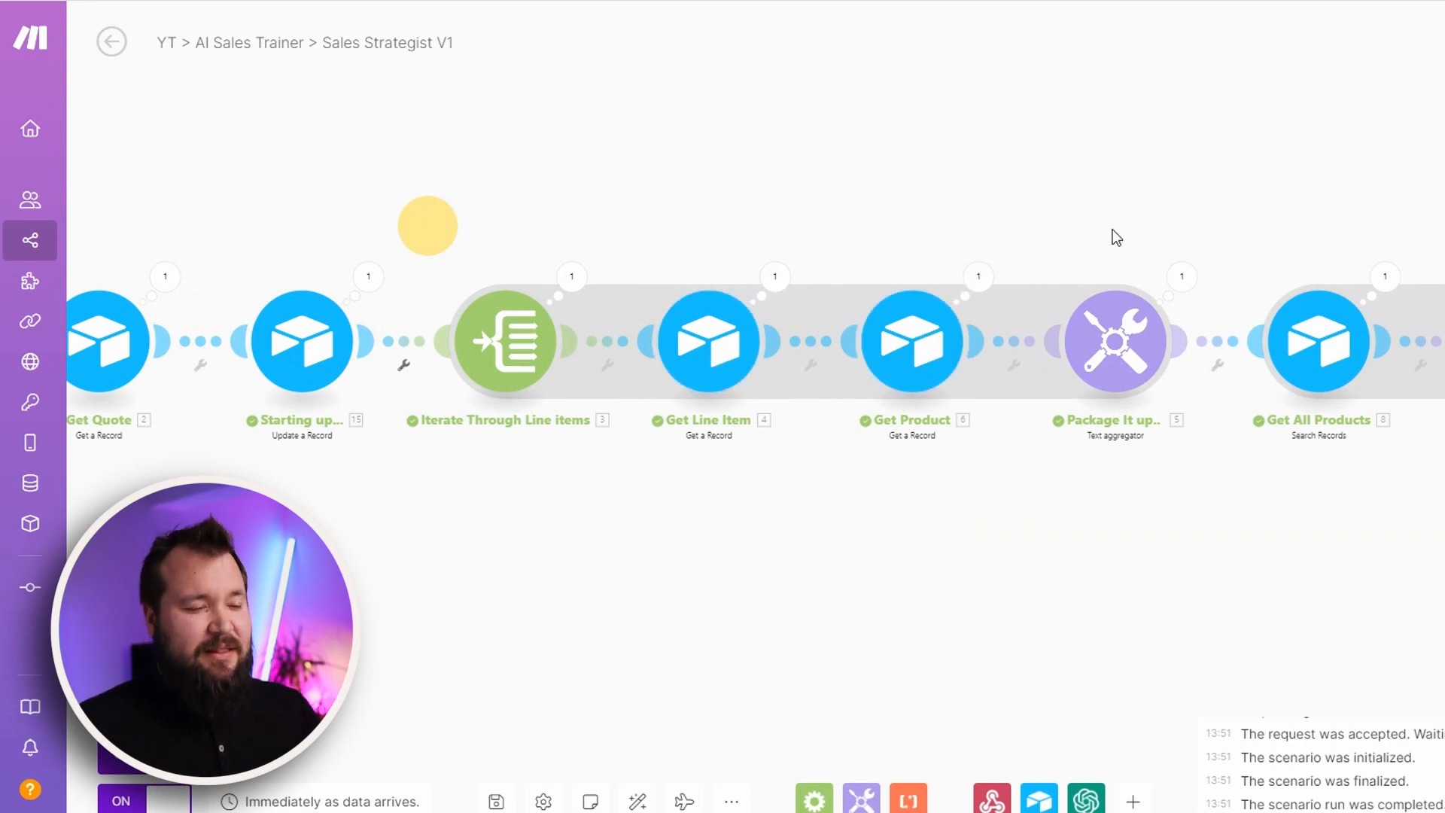
pyautogui.moveTo(1125, 219); pyautogui.dragTo(903, 215)
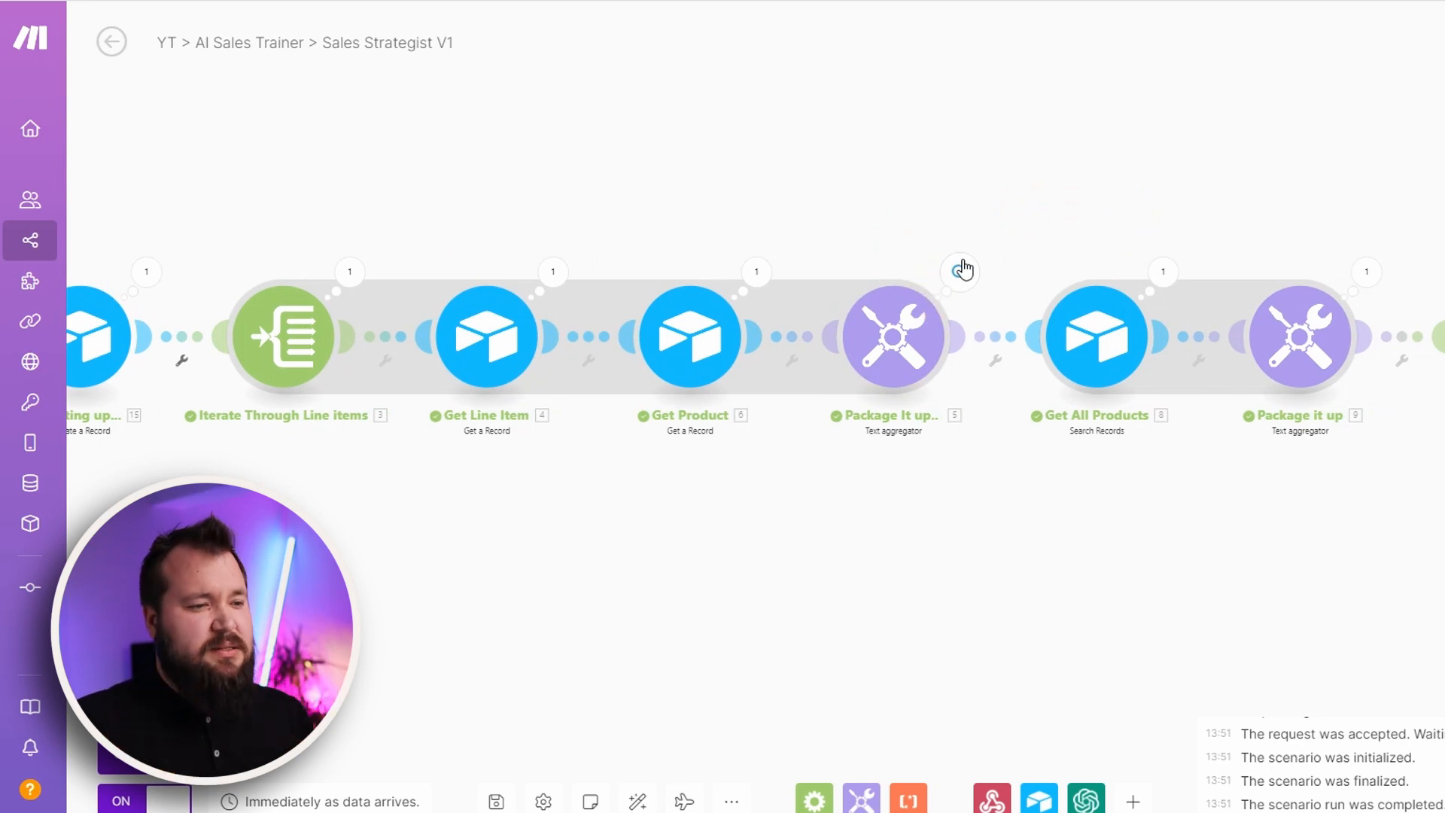
# Step: Review the product modules, the Router, and the Advanced and Simple AI Strategy branches
pyautogui.moveTo(1206, 510); pyautogui.dragTo(766, 521)
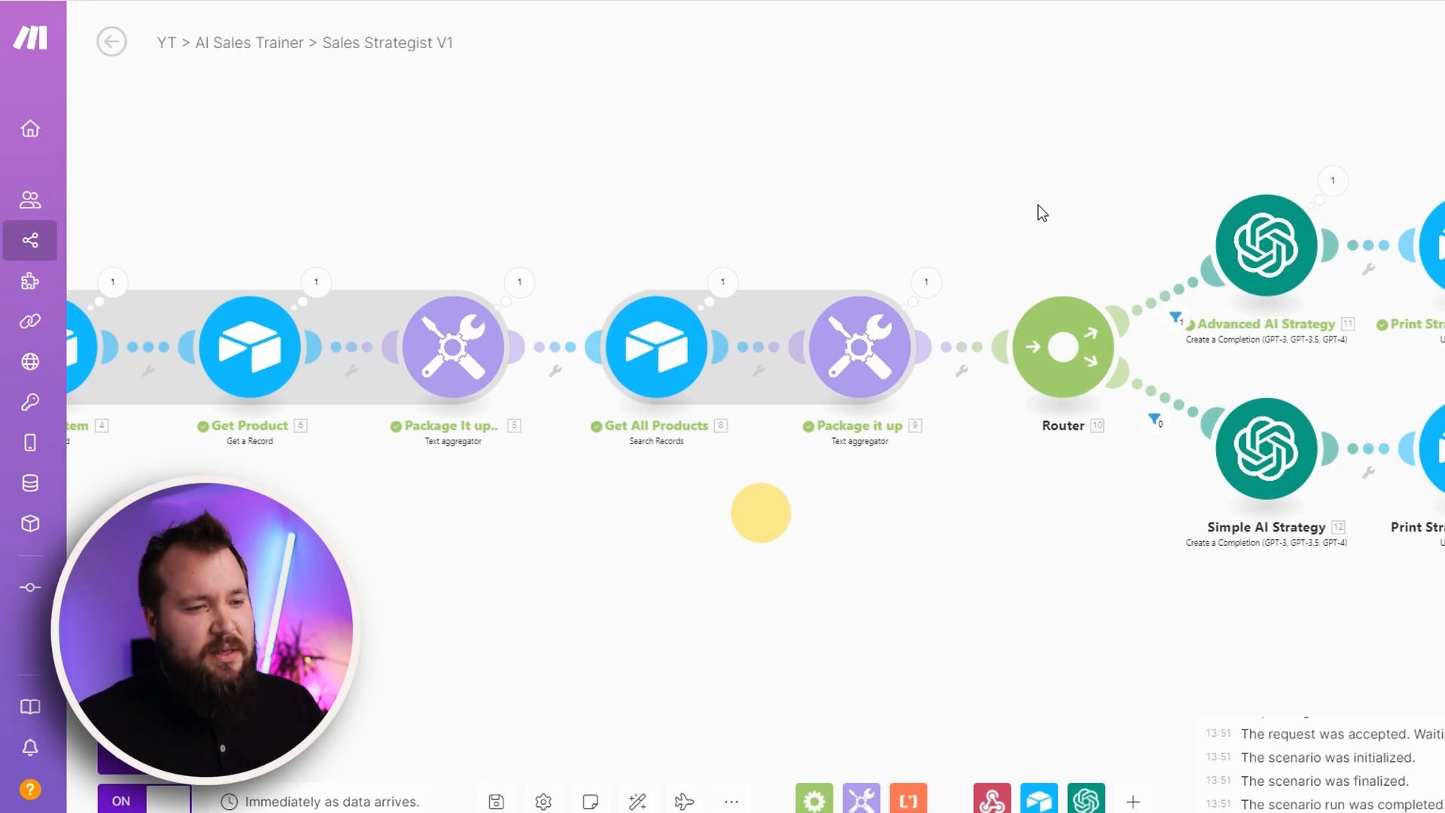
pyautogui.moveTo(1038, 206); pyautogui.dragTo(745, 242)
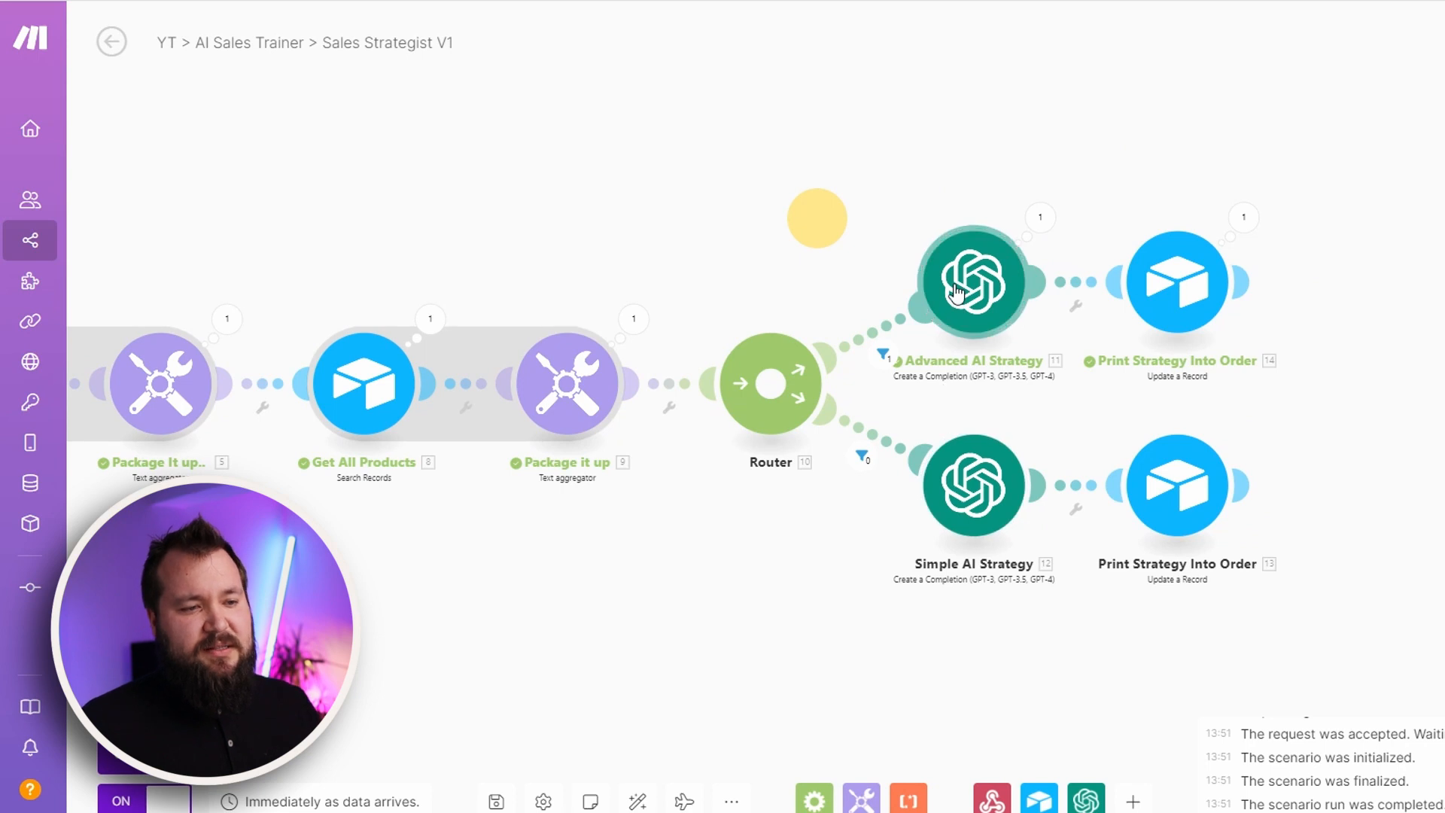
pyautogui.moveTo(867, 320); pyautogui.dragTo(860, 285)
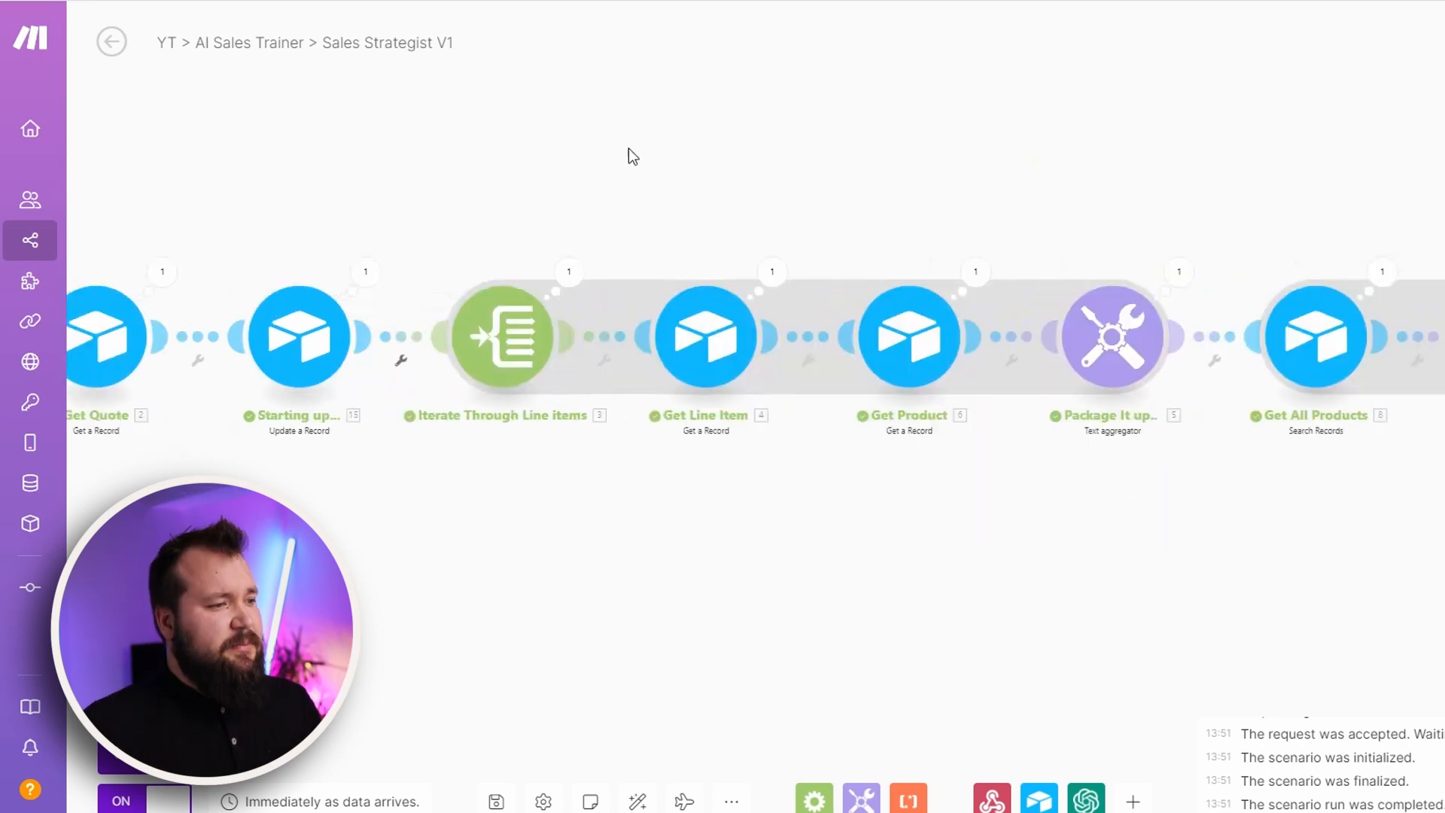
# Step: Go back to the start of the scenario and open the Get Quote module's settings
pyautogui.moveTo(629, 147); pyautogui.dragTo(996, 164)
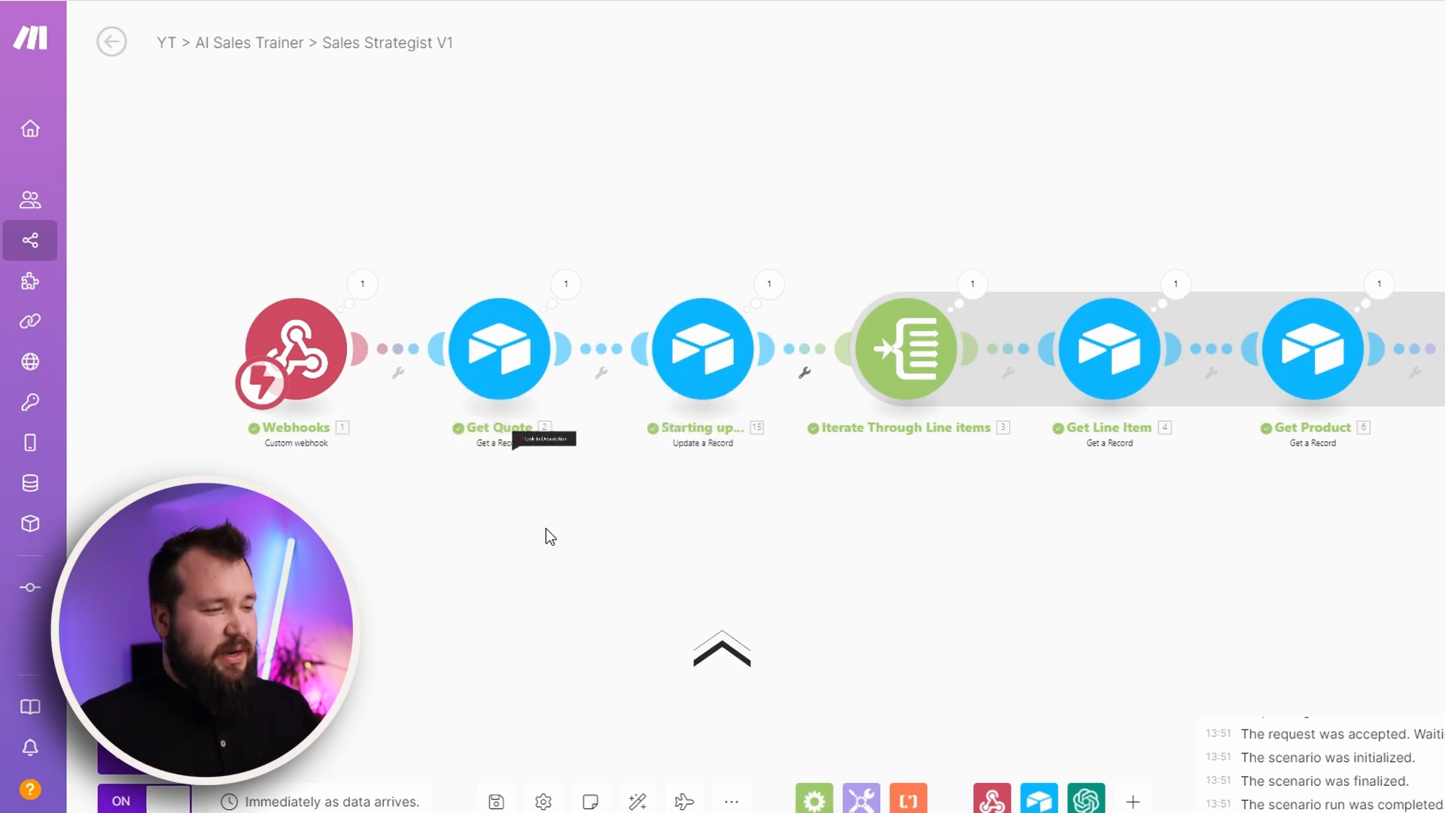
pyautogui.click(499, 348)
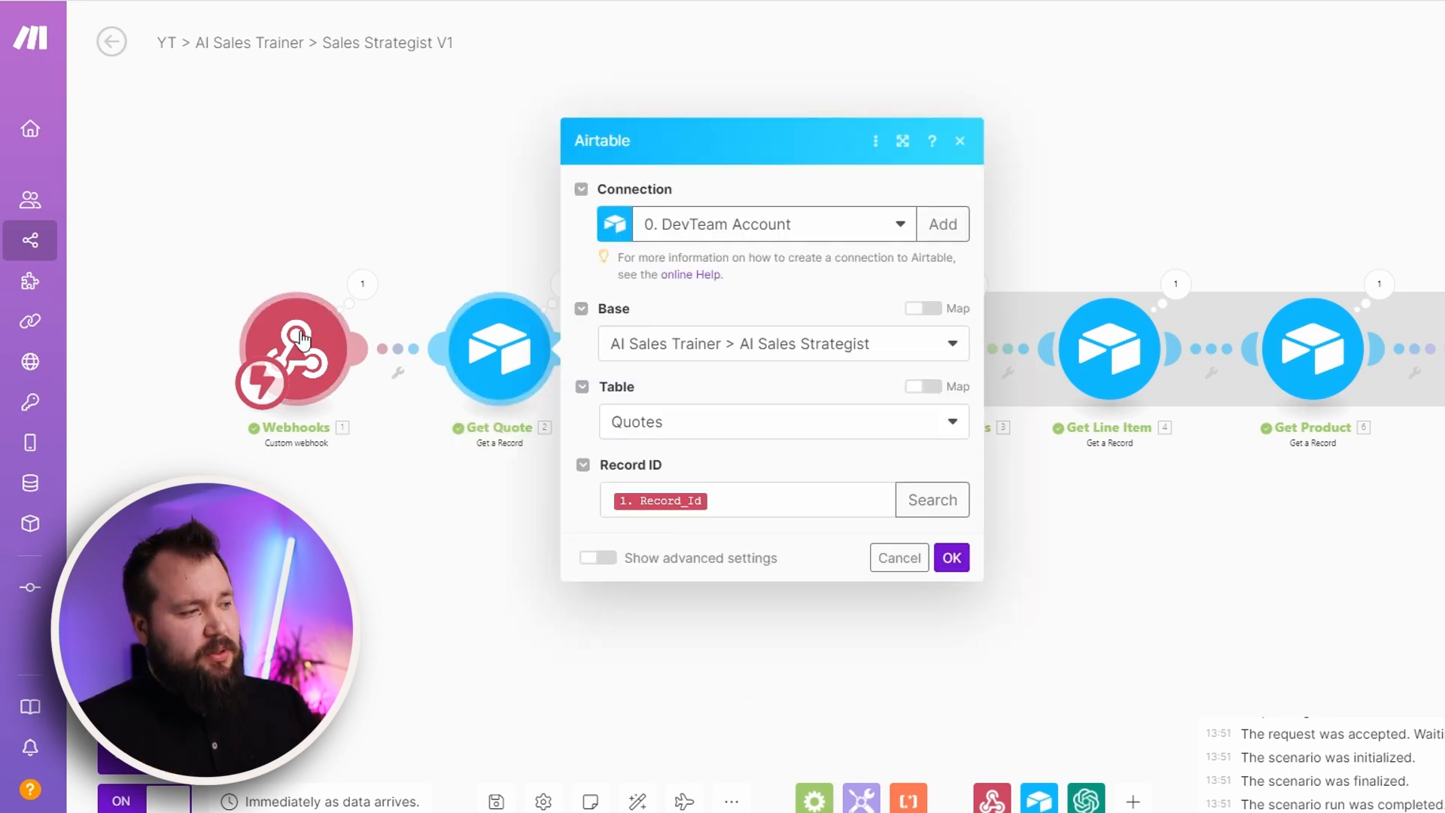
# Step: Check the Webhooks module's custom webhook settings and the Quotes table in the Airtable base, then close the webhook settings
pyautogui.click(301, 336)
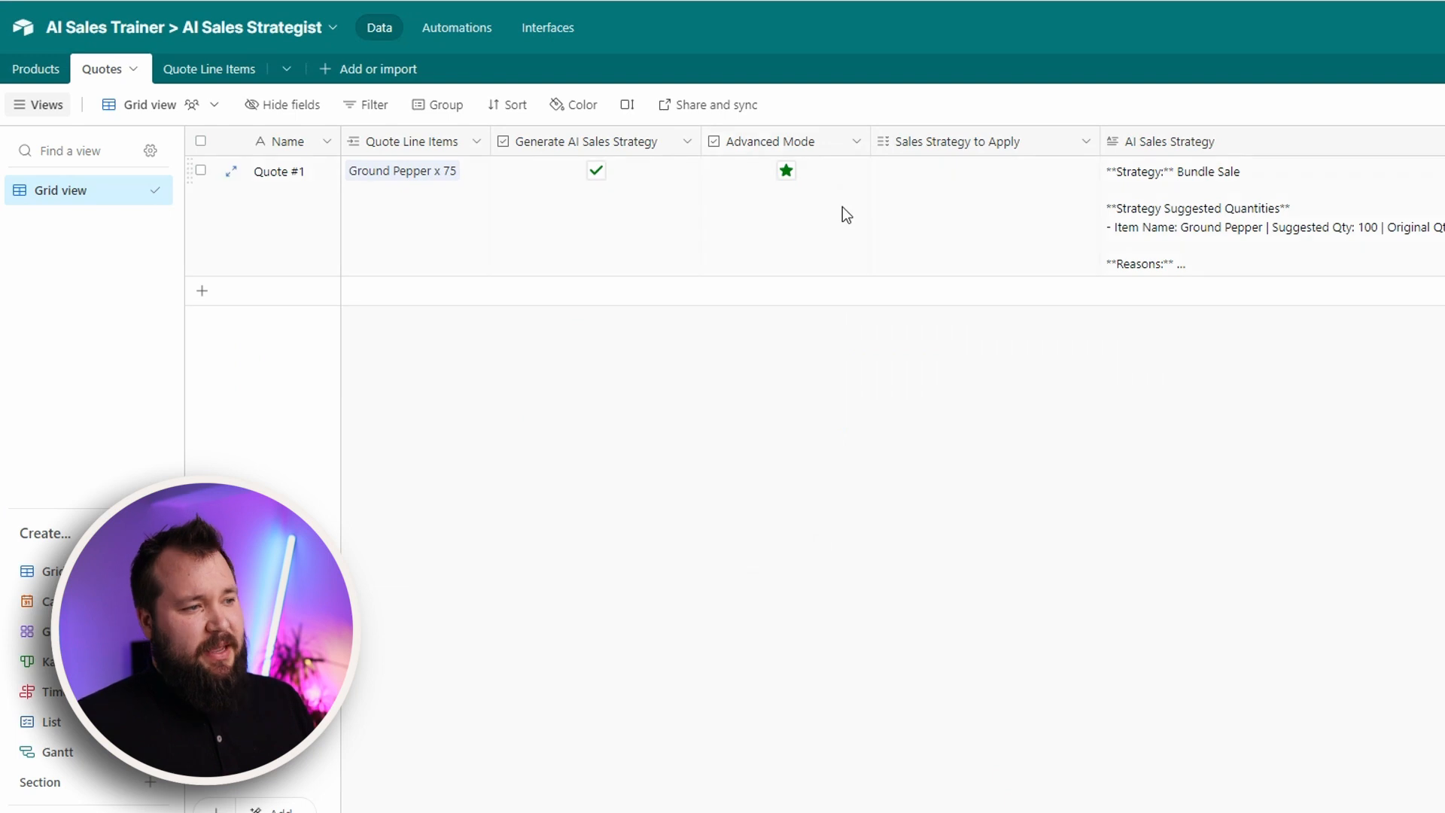
pyautogui.click(474, 27)
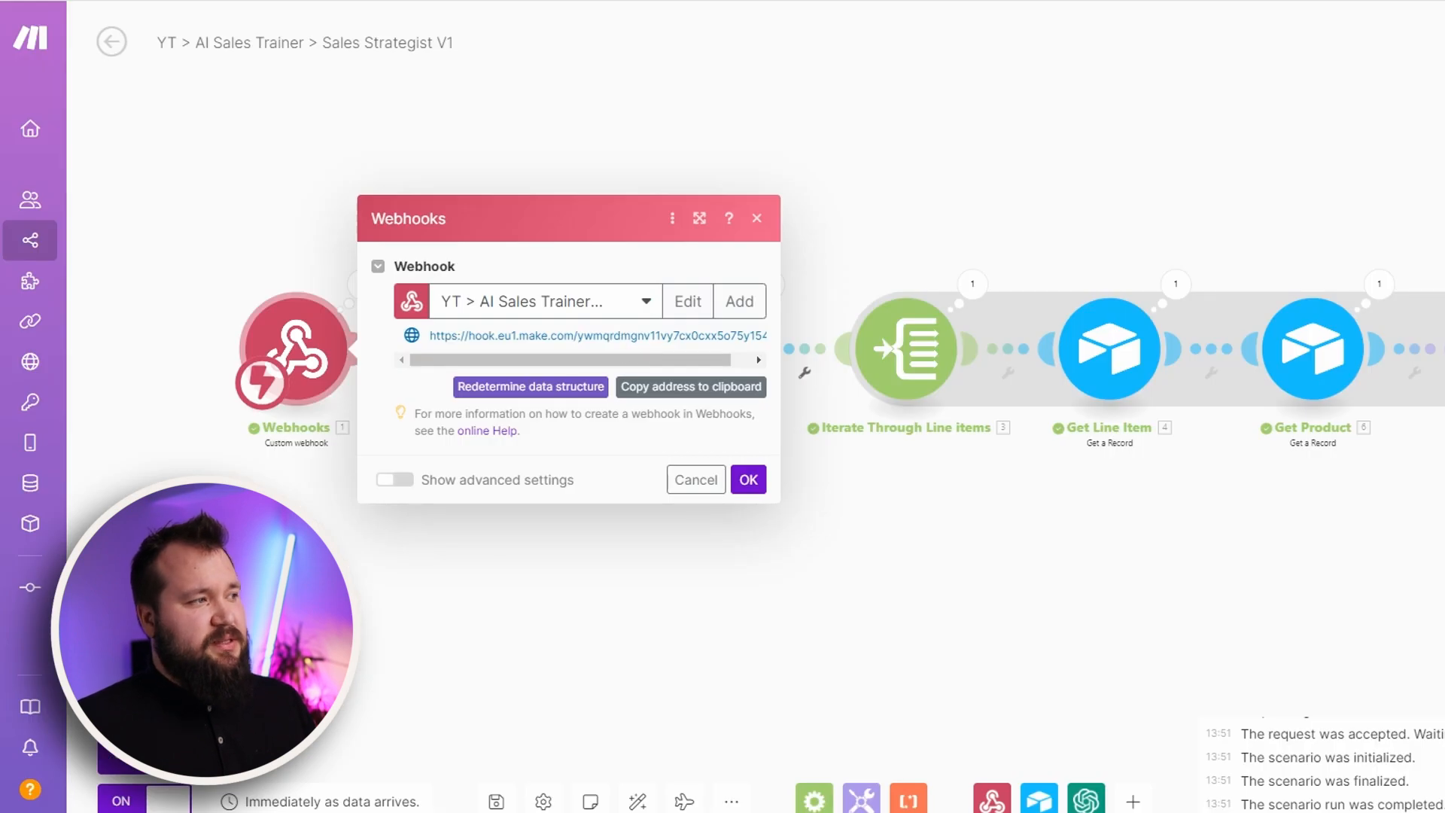
pyautogui.click(326, 232)
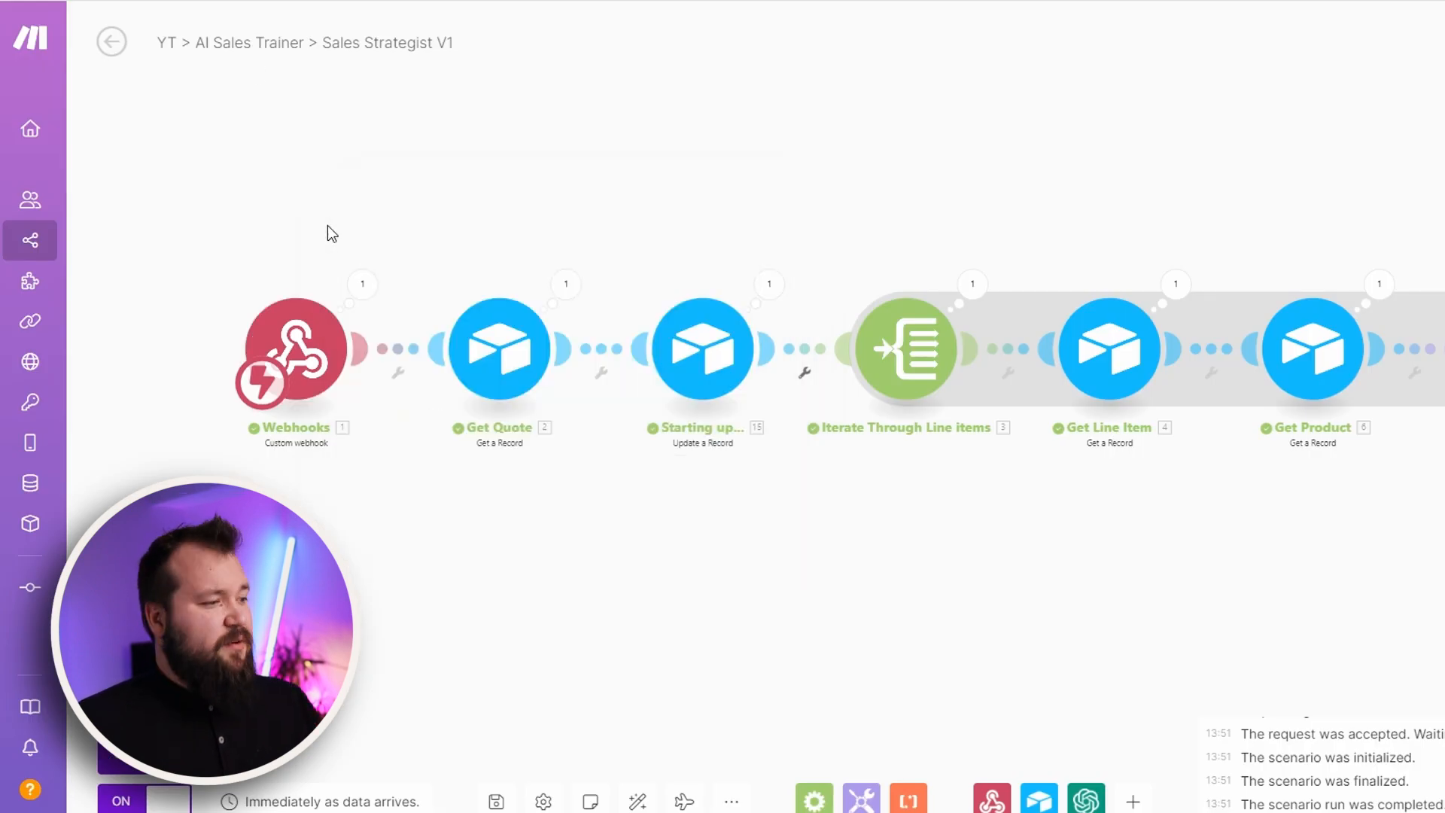
# Step: Inspect the Get Quote module's Record ID mapping from the webhook and close its settings
pyautogui.click(487, 362)
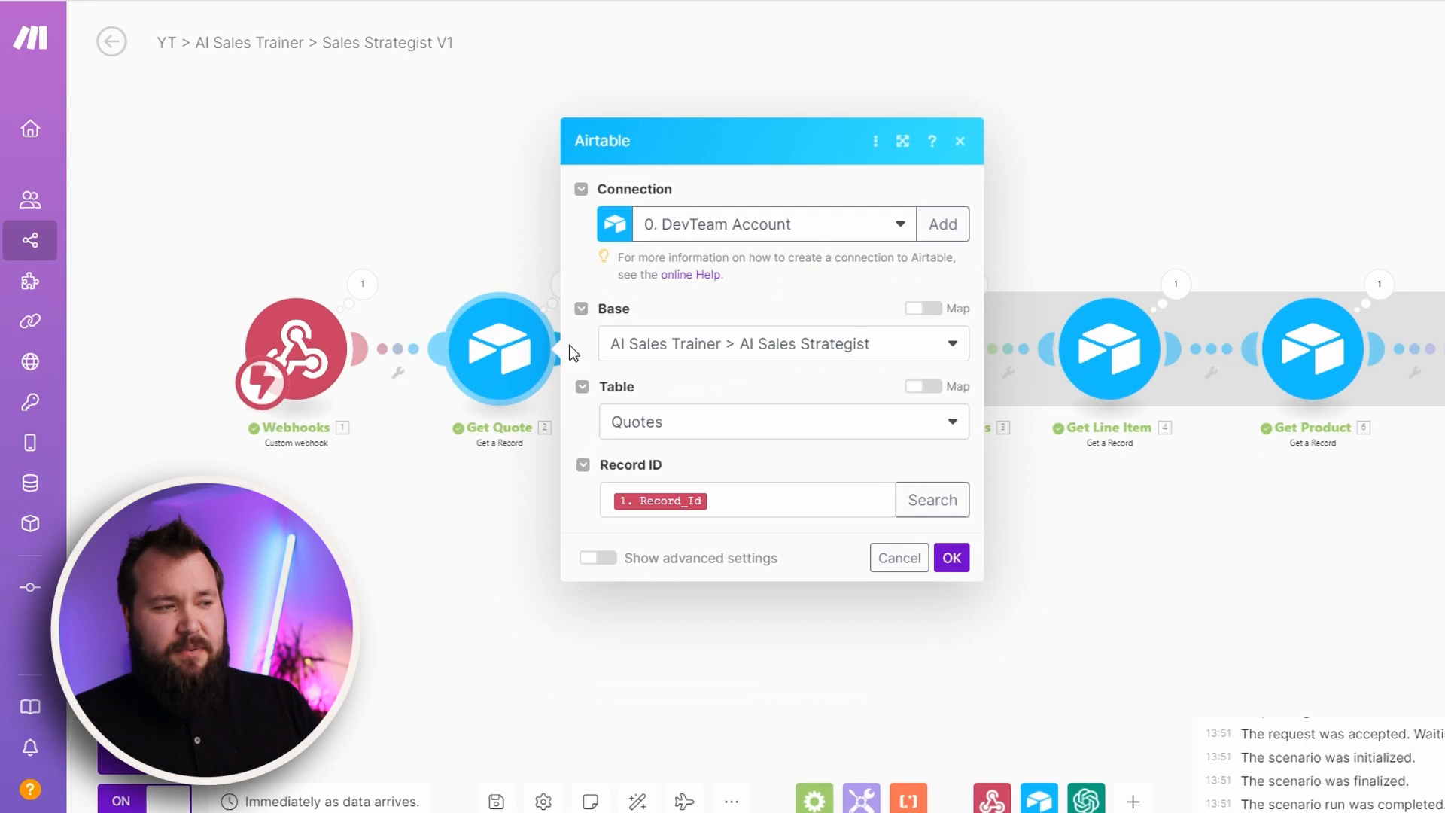
pyautogui.click(752, 503)
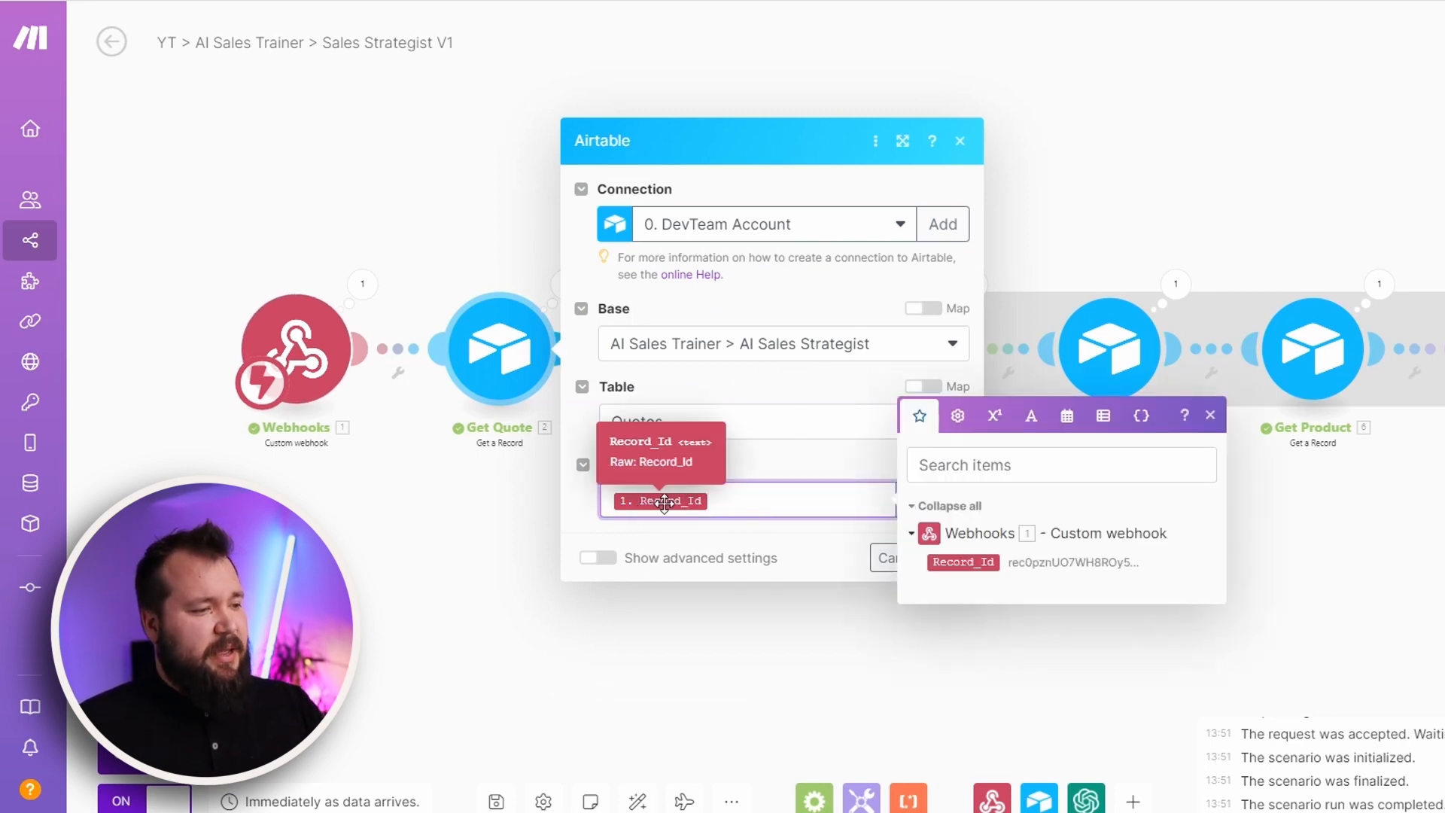
pyautogui.click(753, 500)
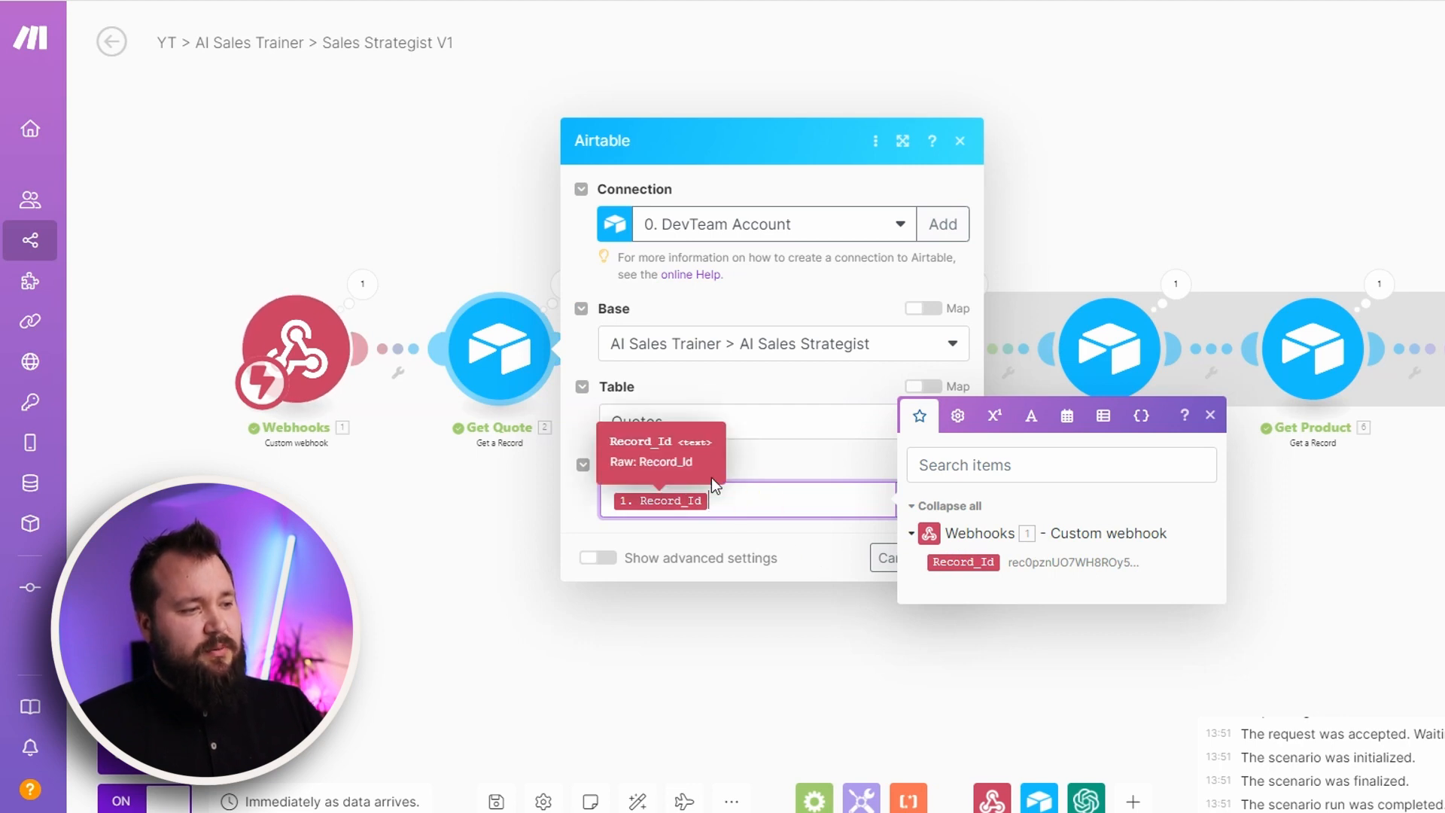
pyautogui.click(755, 455)
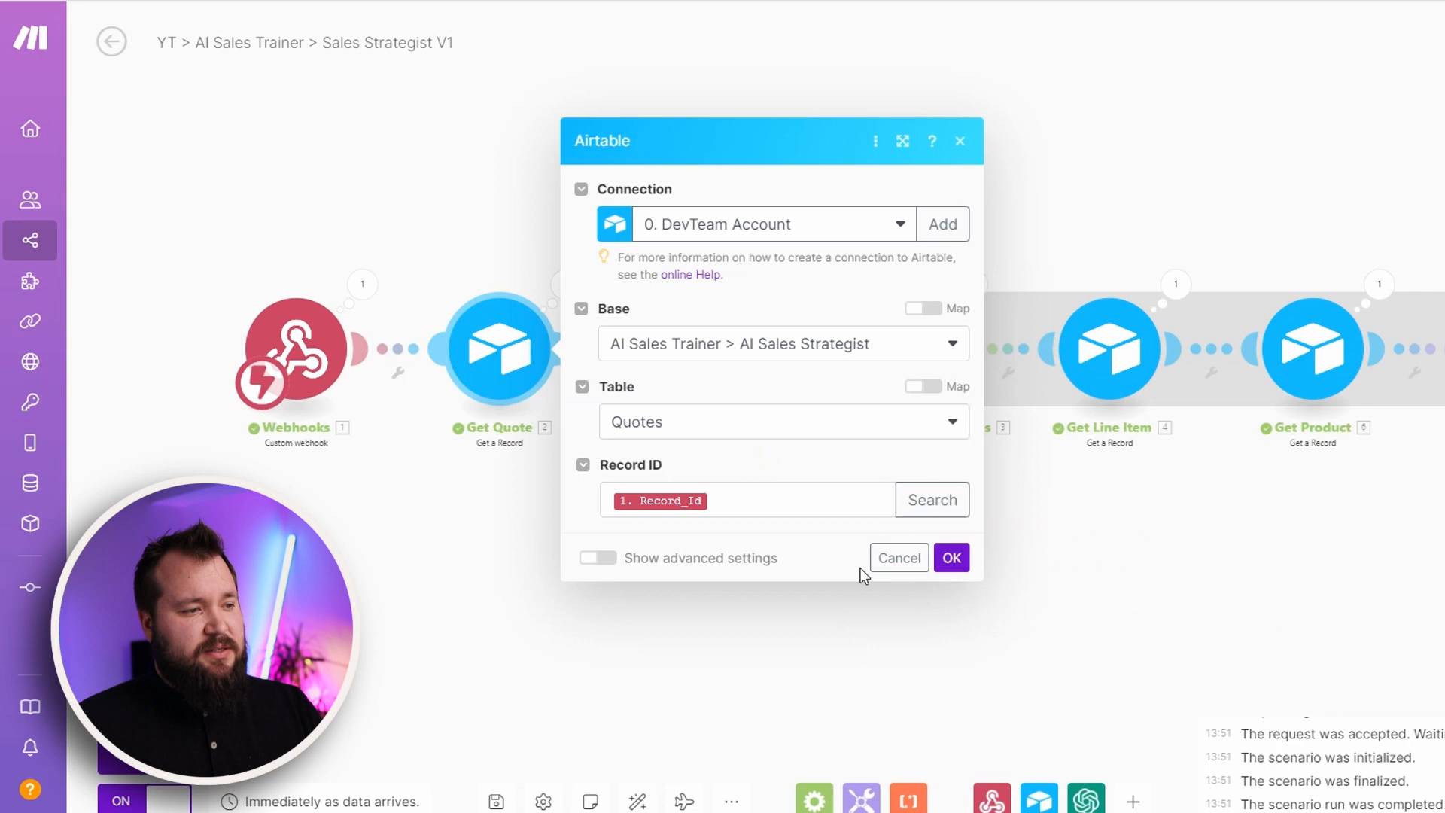
pyautogui.click(512, 687)
# Step: Inspect the Starting up... module's Record ID mapping and its AI Sales Strategy status text with the formatDate function in the enlarged settings
pyautogui.click(692, 399)
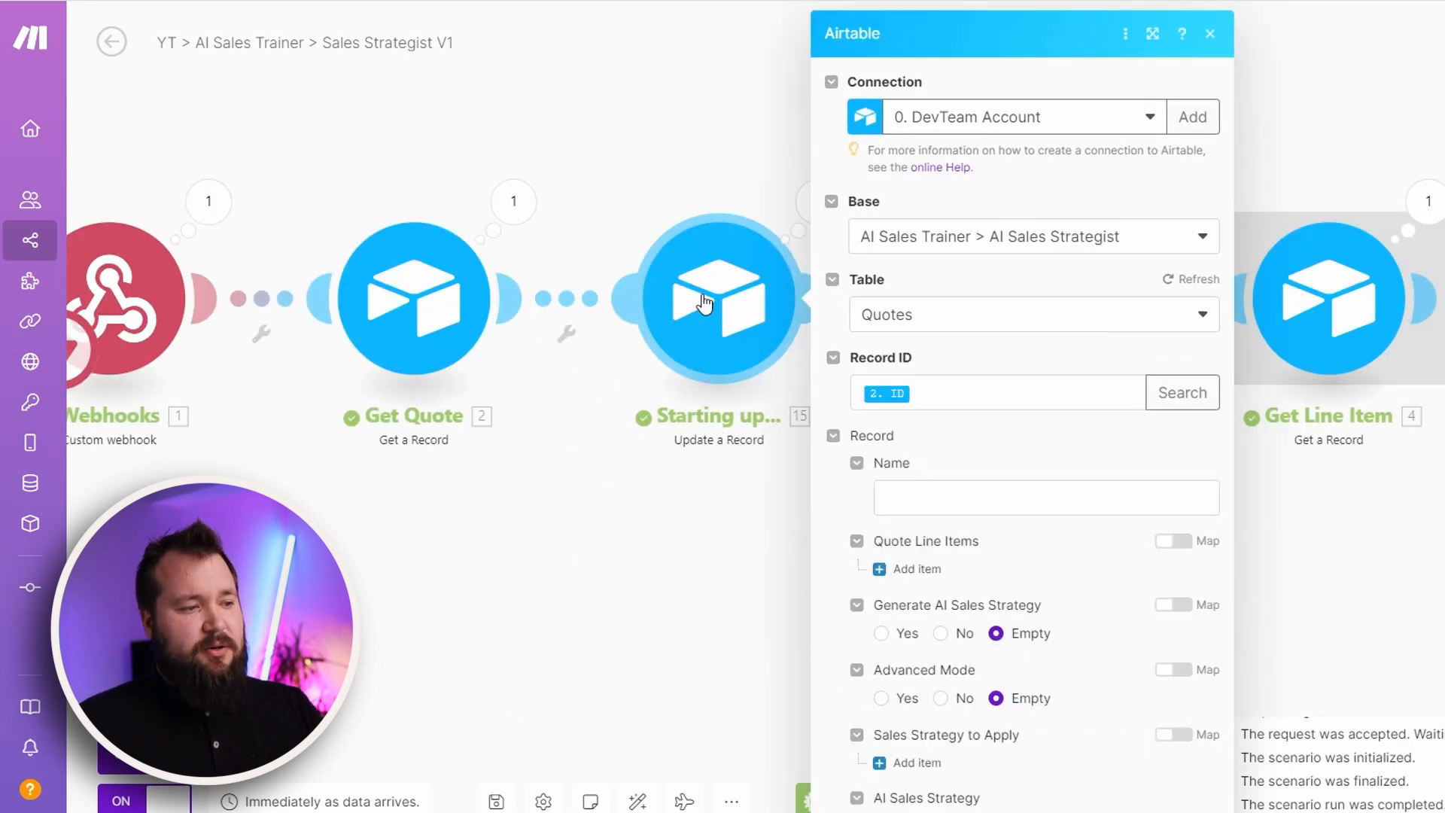
pyautogui.click(946, 395)
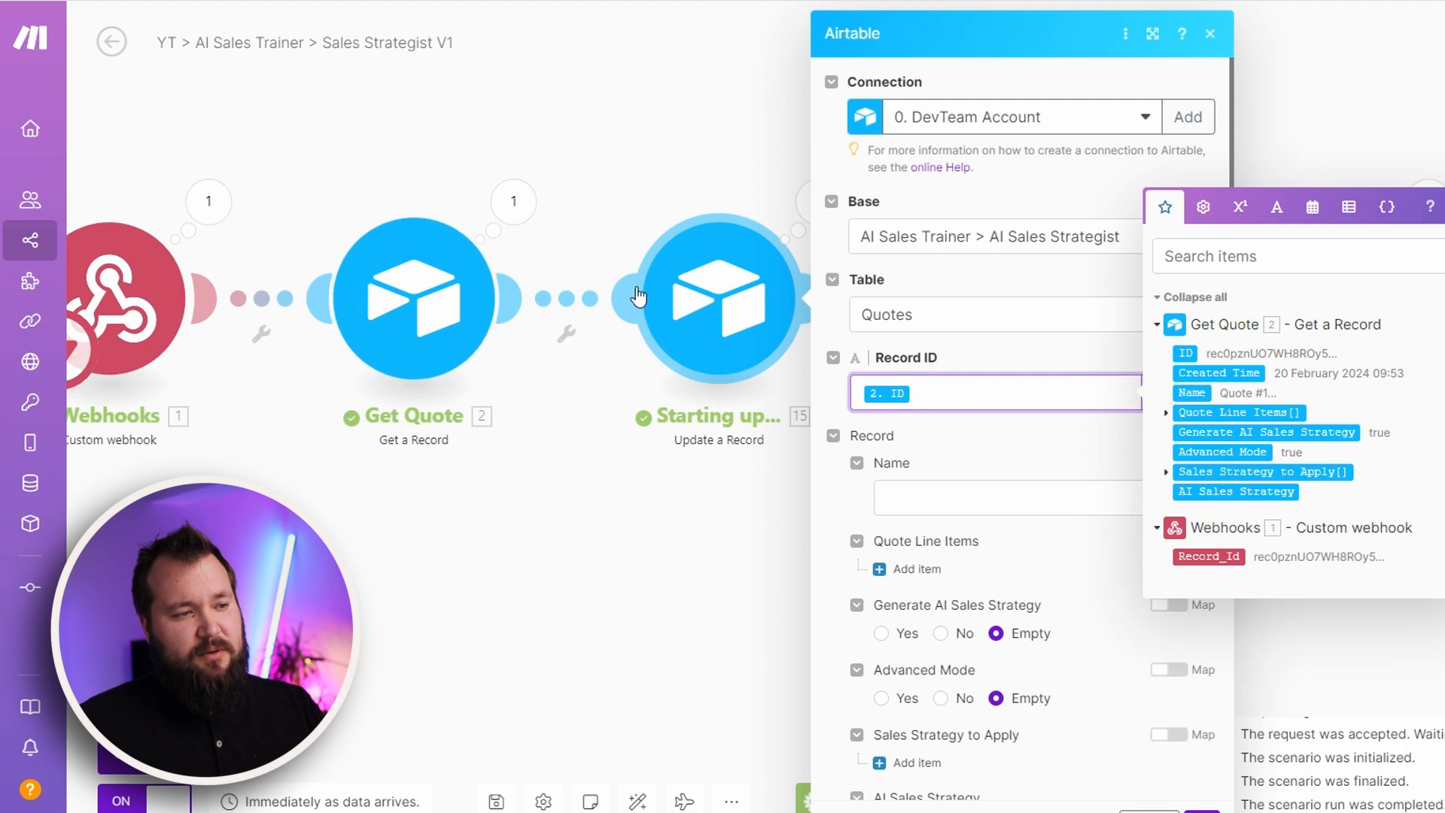
pyautogui.scroll(-5, 1026, 355)
pyautogui.click(1153, 33)
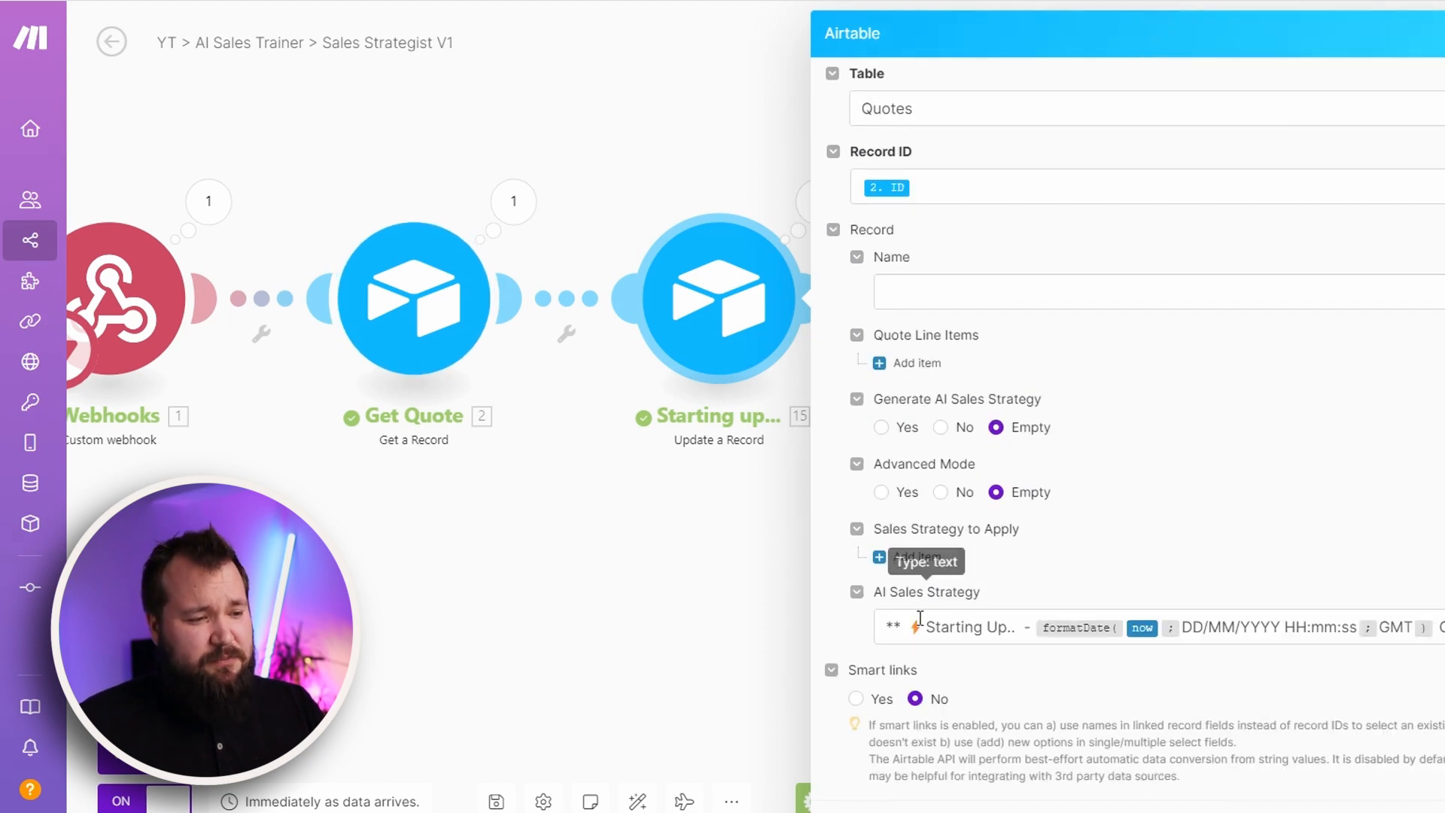
pyautogui.moveTo(880, 629); pyautogui.dragTo(1355, 629)
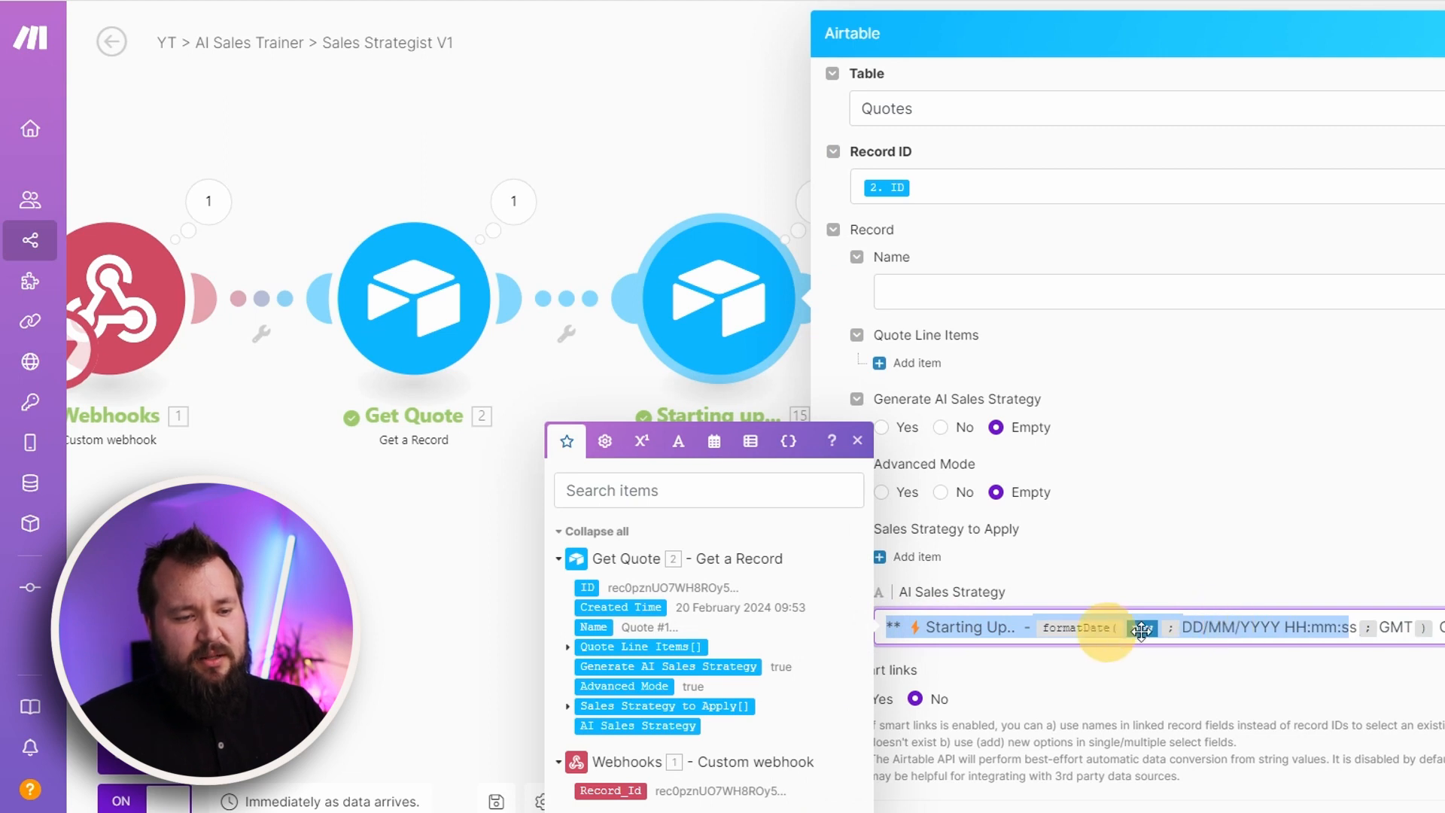
pyautogui.click(1100, 628)
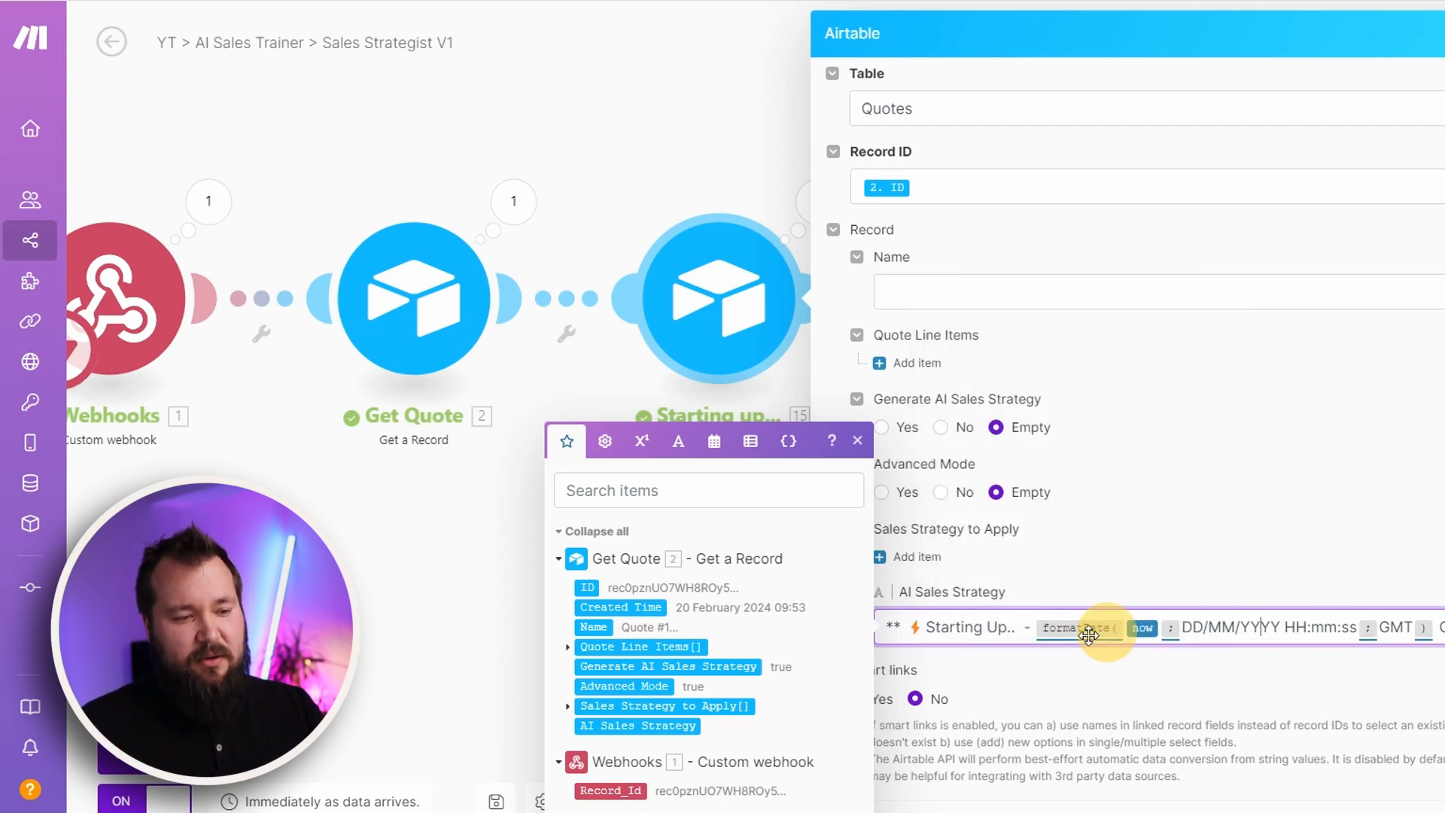
pyautogui.click(1424, 603)
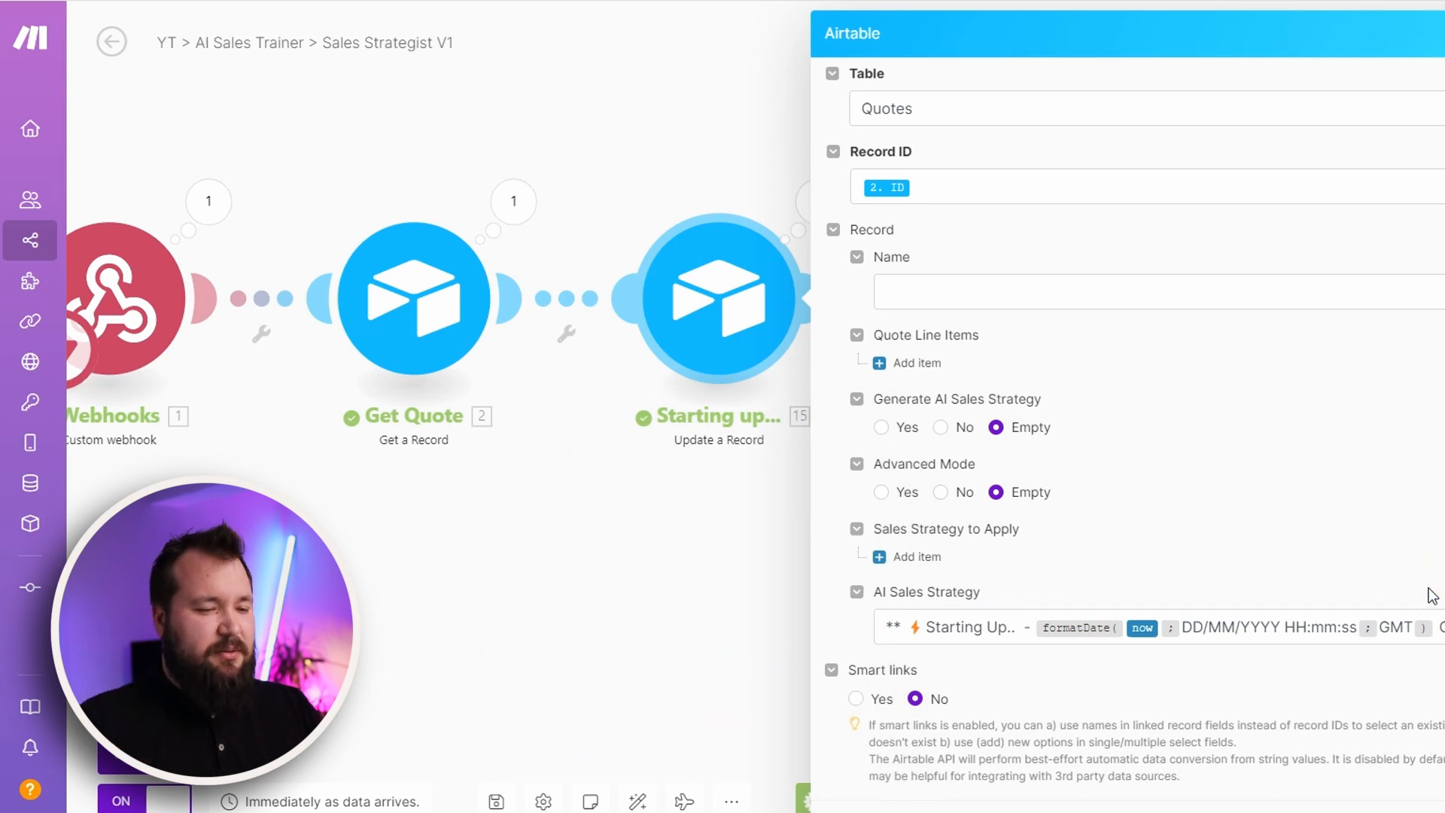
pyautogui.click(793, 585)
# Step: Inspect the array mapped in the Iterate Through Line items module and close its settings
pyautogui.moveTo(986, 498); pyautogui.dragTo(701, 508)
pyautogui.click(731, 354)
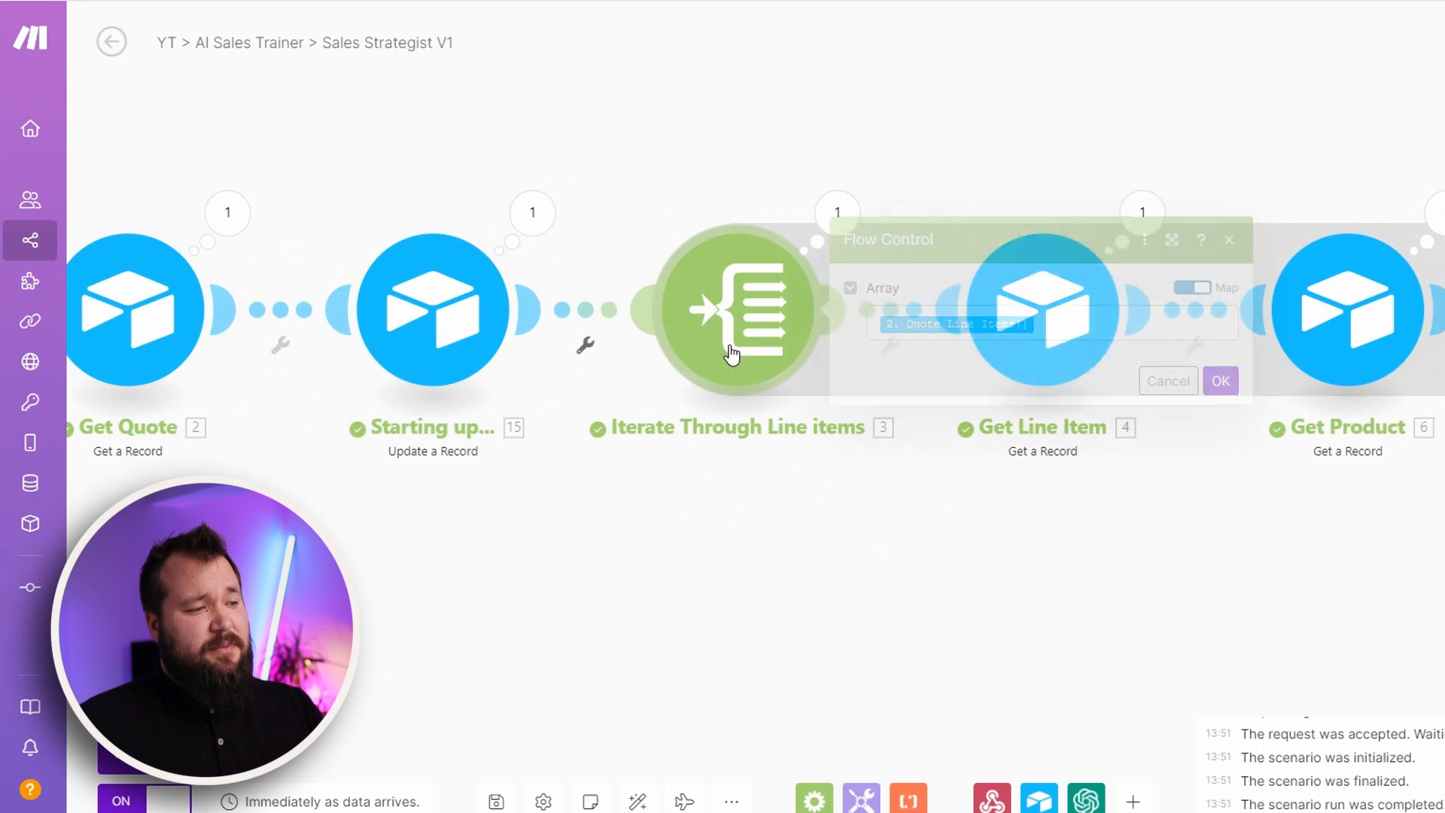
pyautogui.click(1066, 333)
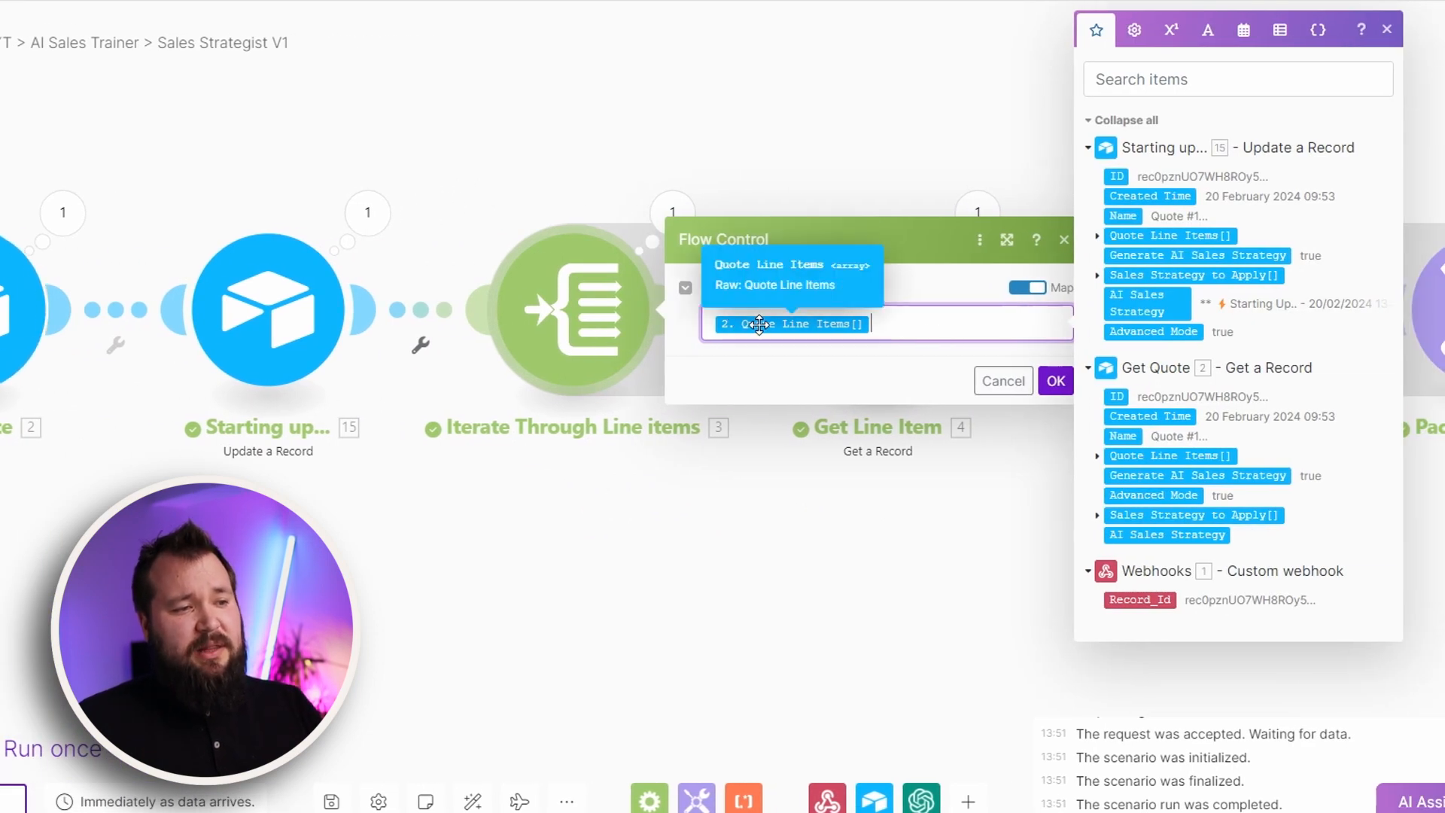
pyautogui.click(828, 519)
# Step: Inspect the Get Line Item module's table and Record ID mapping, then close its settings
pyautogui.moveTo(811, 529); pyautogui.dragTo(355, 517)
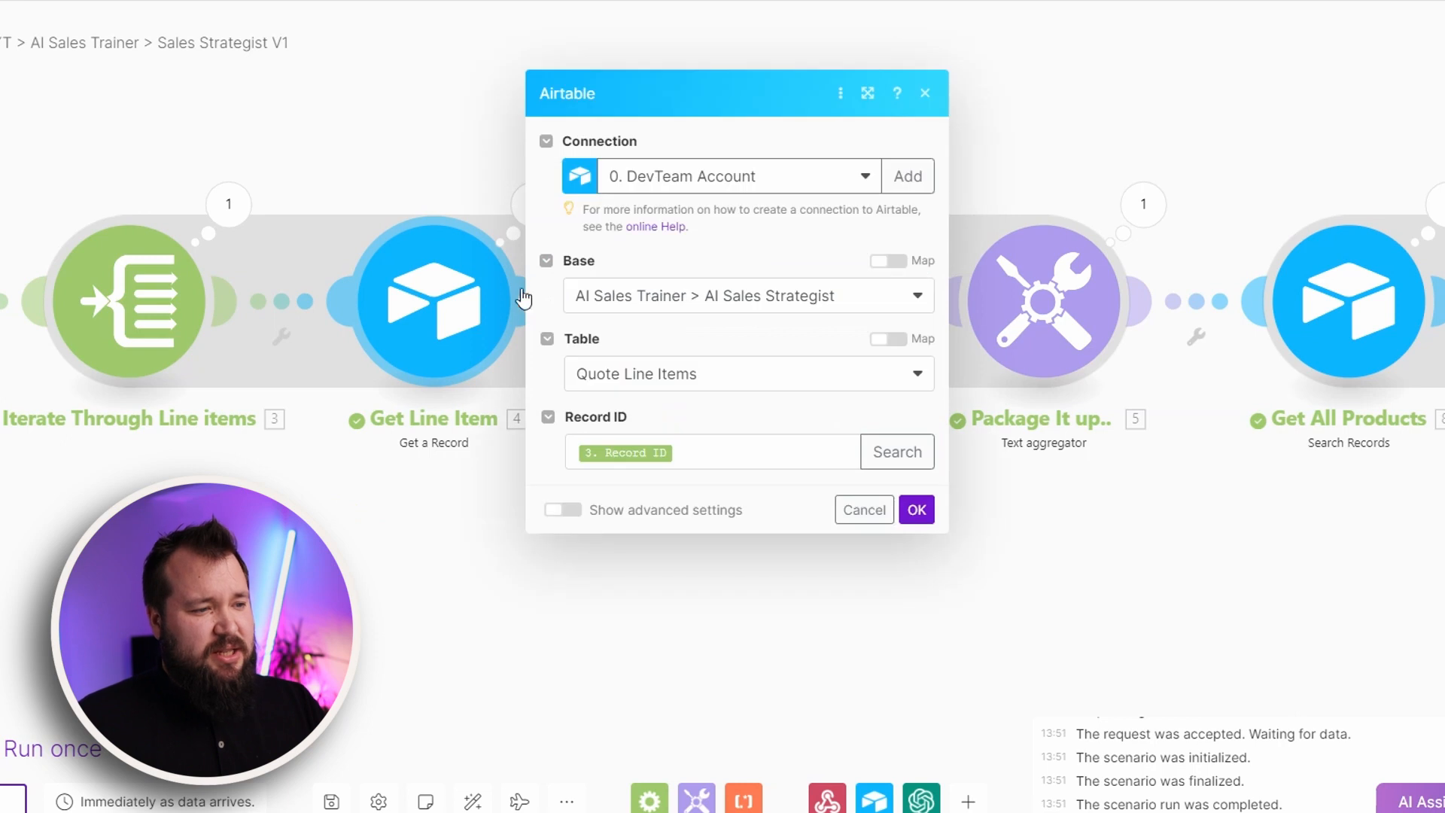
pyautogui.click(723, 446)
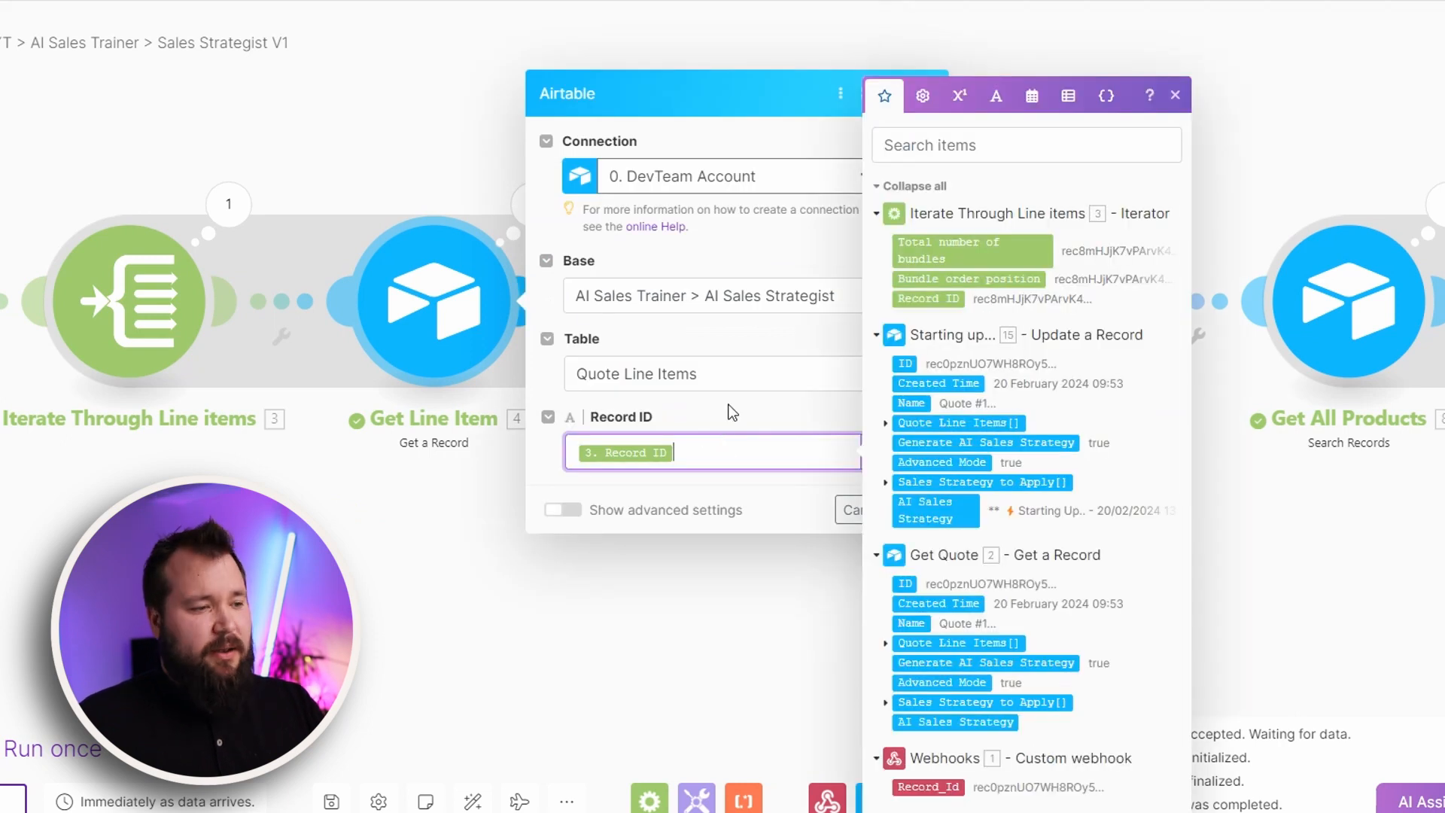
pyautogui.click(414, 526)
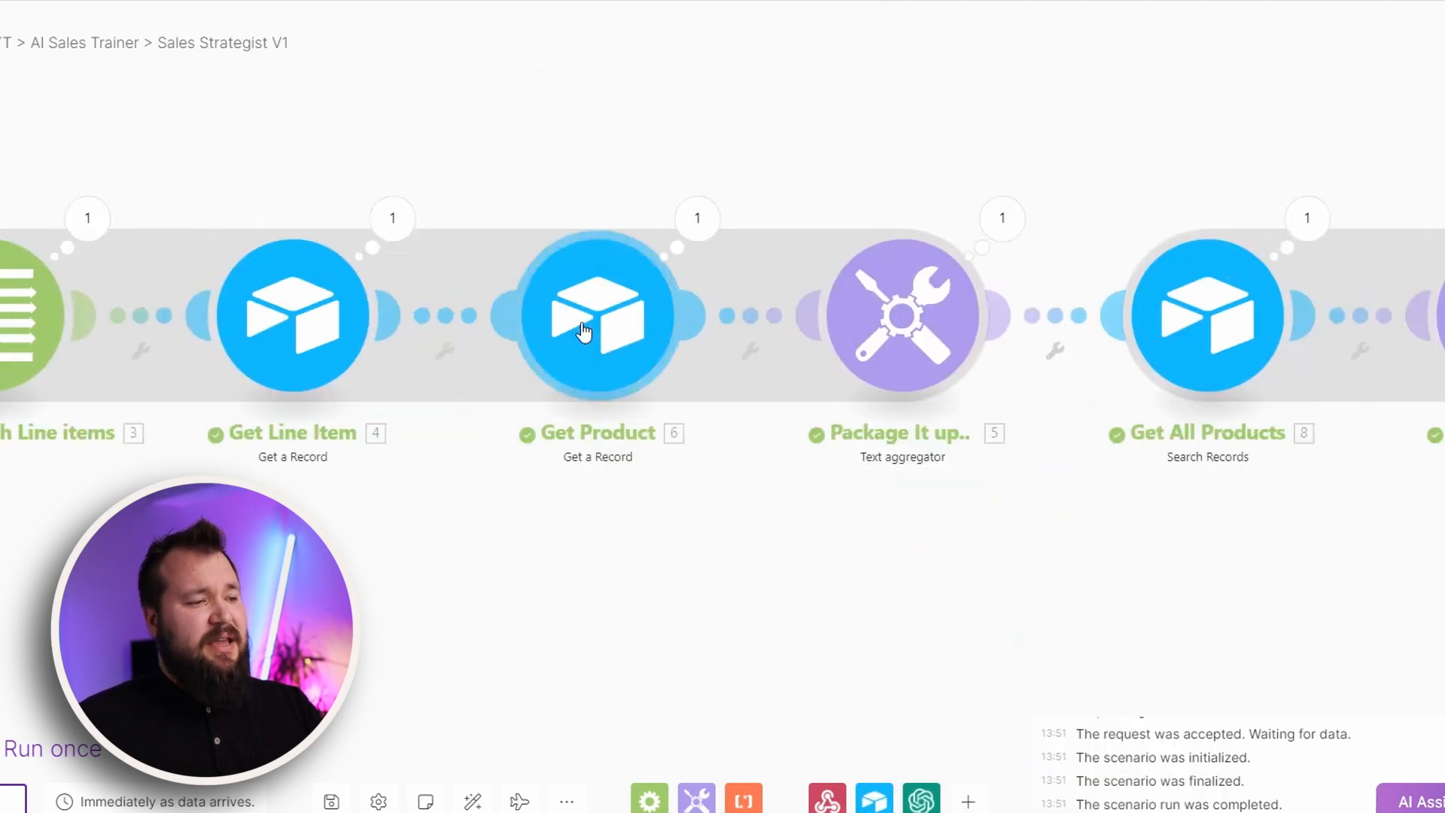
# Step: Inspect the Get Product module's Record ID mapping and expand the Product array from Get Line Item among the mappable items
pyautogui.click(596, 316)
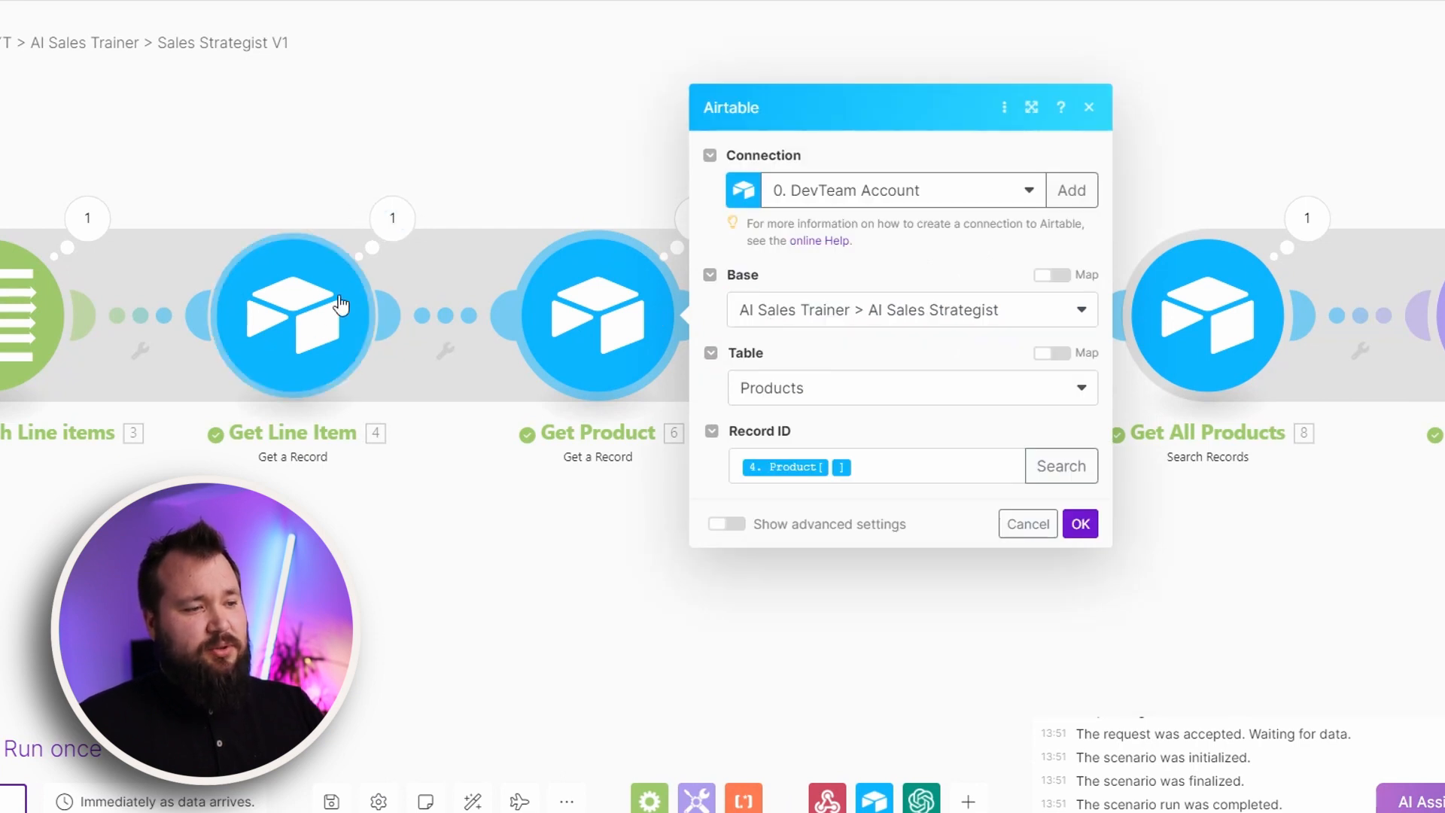
pyautogui.click(938, 465)
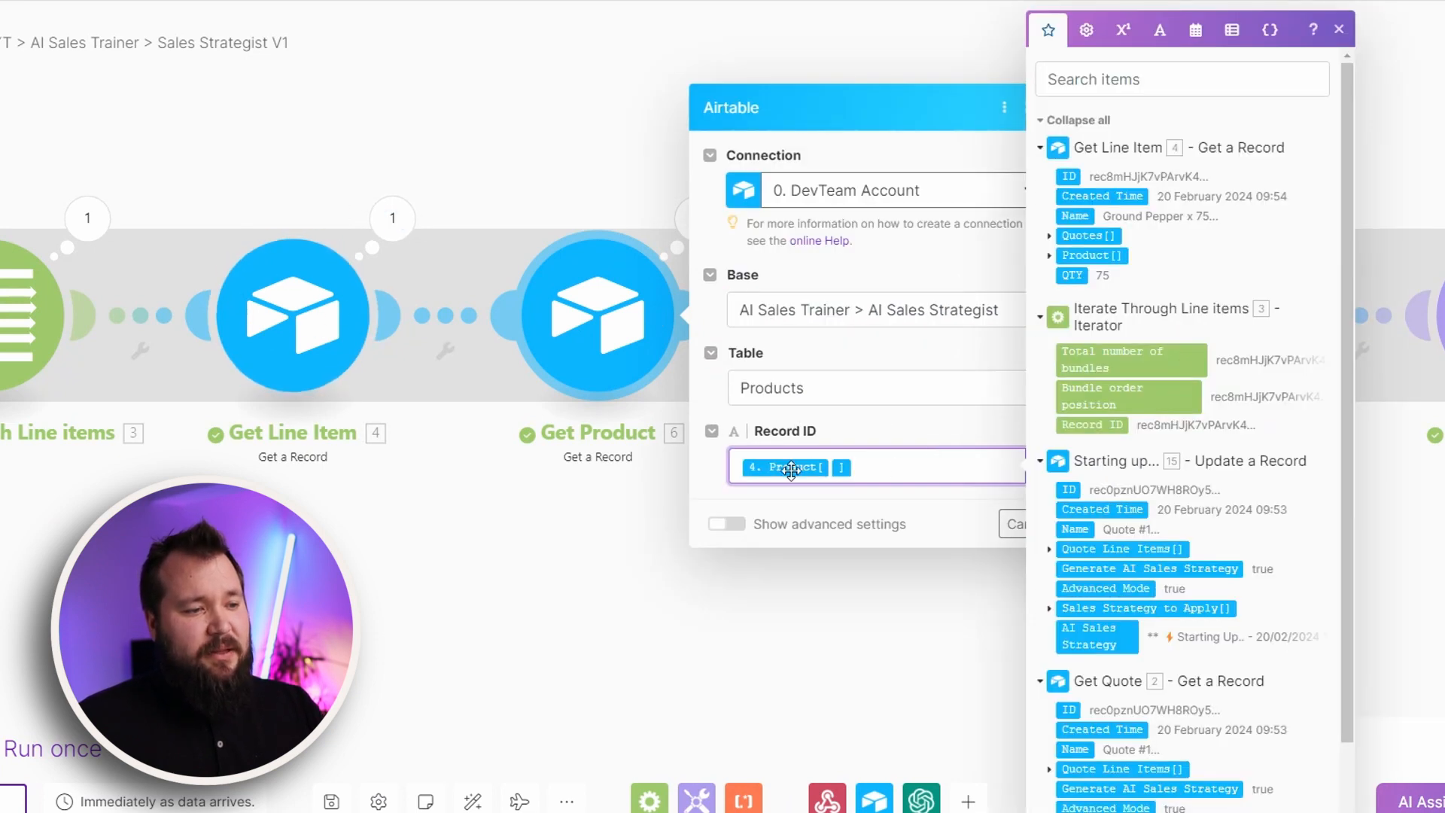
pyautogui.click(1051, 256)
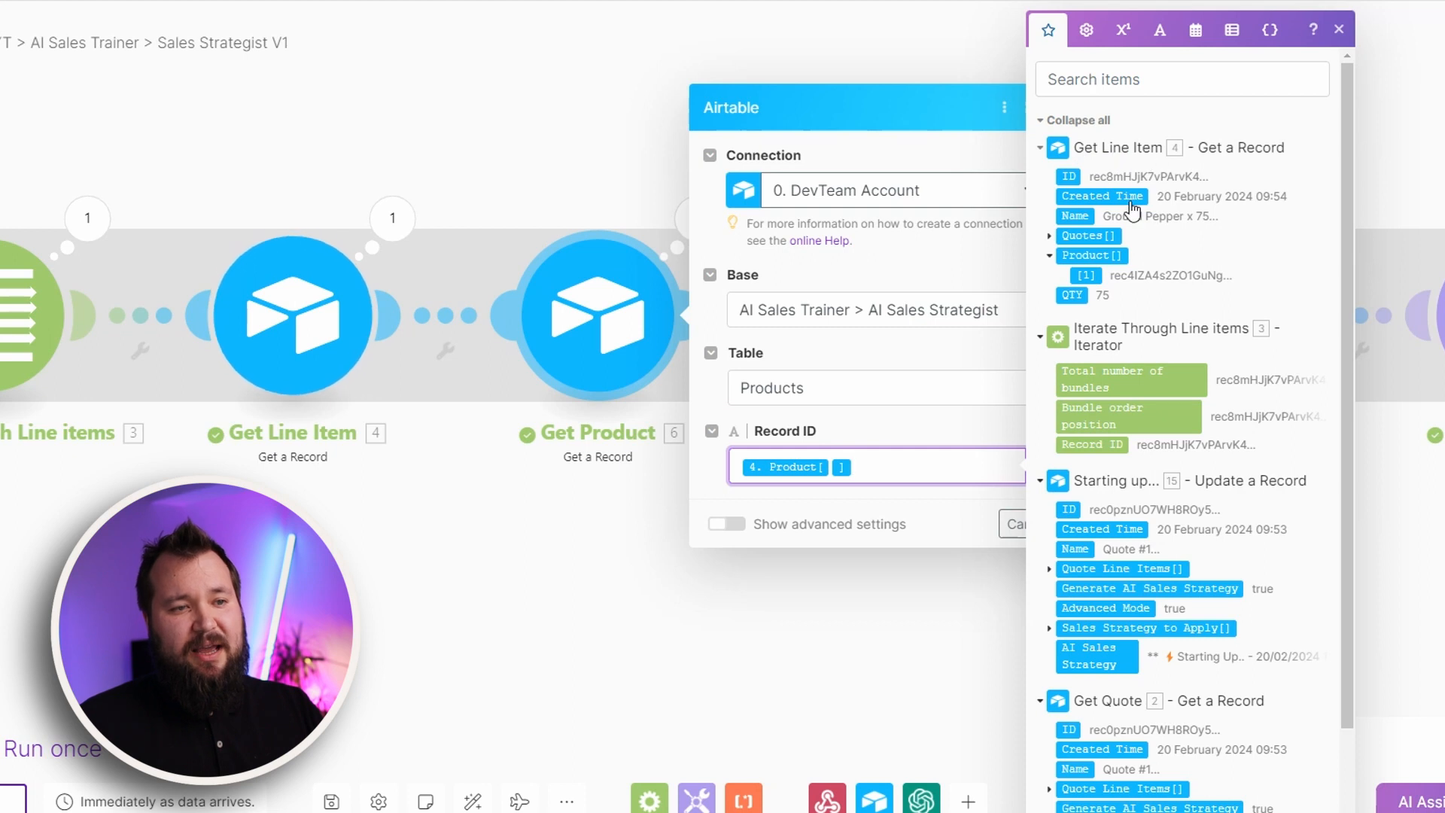
pyautogui.moveTo(1090, 274); pyautogui.dragTo(790, 436)
pyautogui.click(534, 507)
# Step: Review the line item text aggregator's source module and text template in the enlarged settings
pyautogui.moveTo(884, 569); pyautogui.dragTo(655, 580)
pyautogui.click(716, 363)
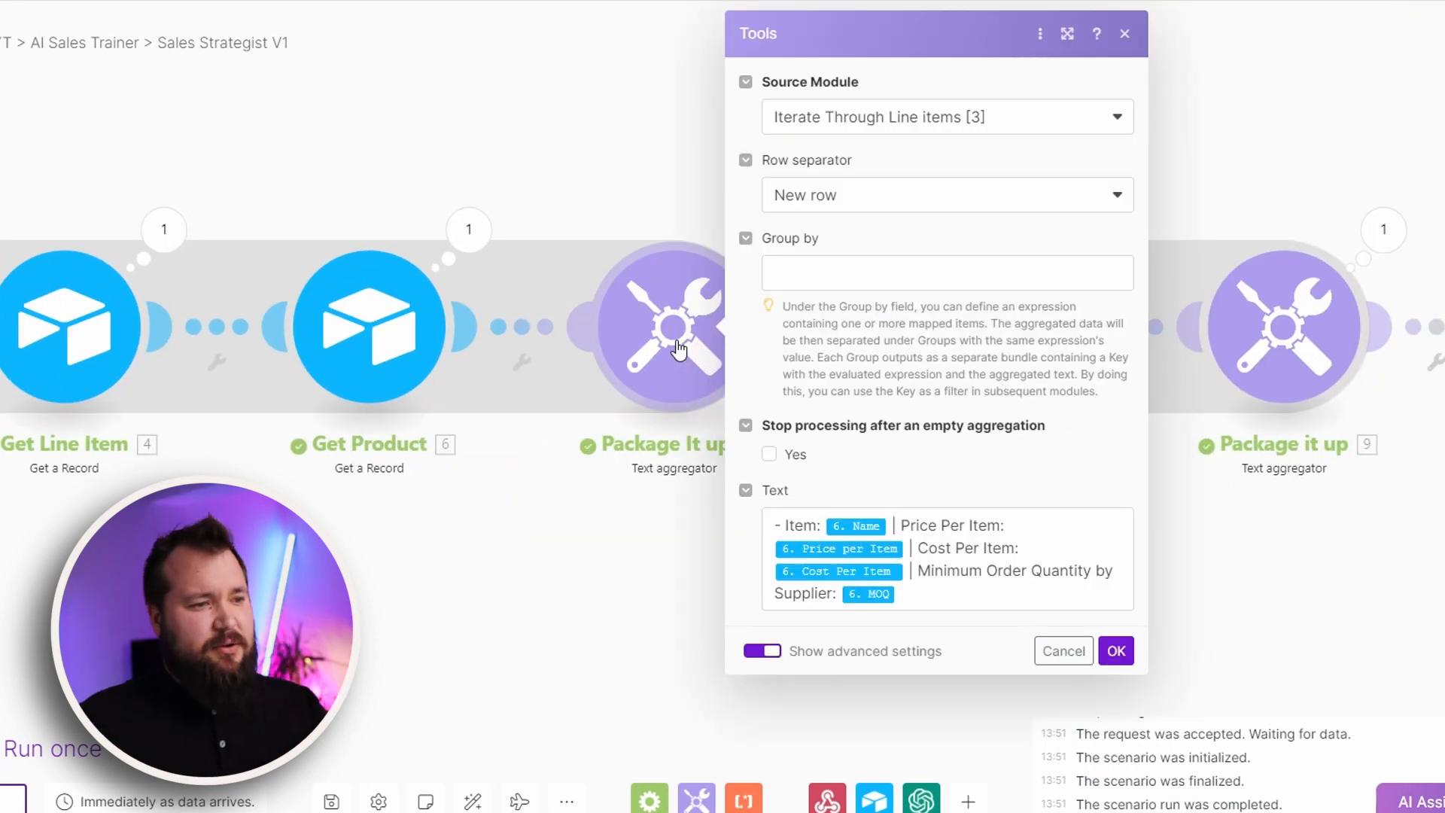
pyautogui.moveTo(475, 111); pyautogui.dragTo(725, 113)
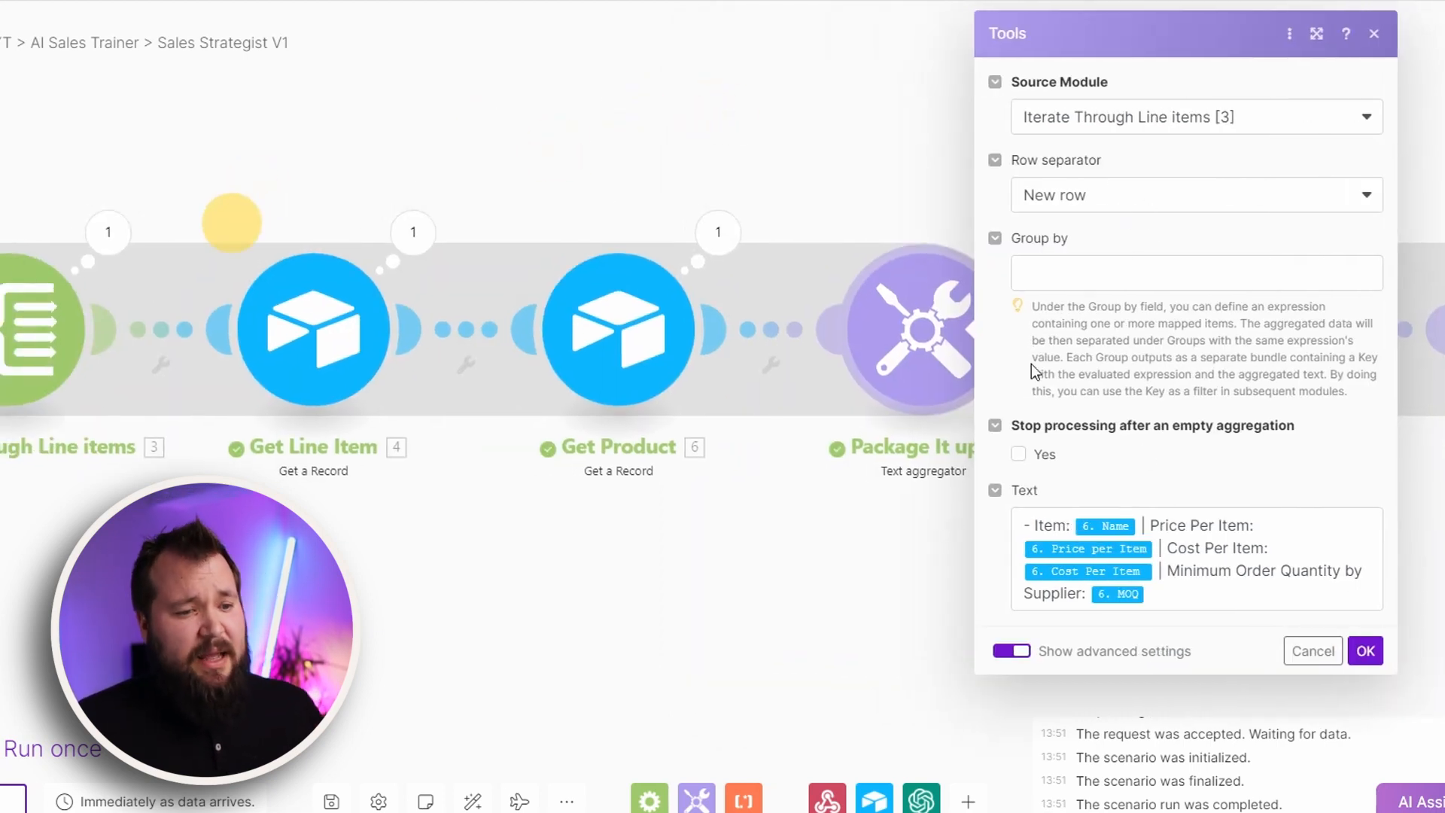
pyautogui.hscroll(5, 704, 533)
pyautogui.click(1046, 34)
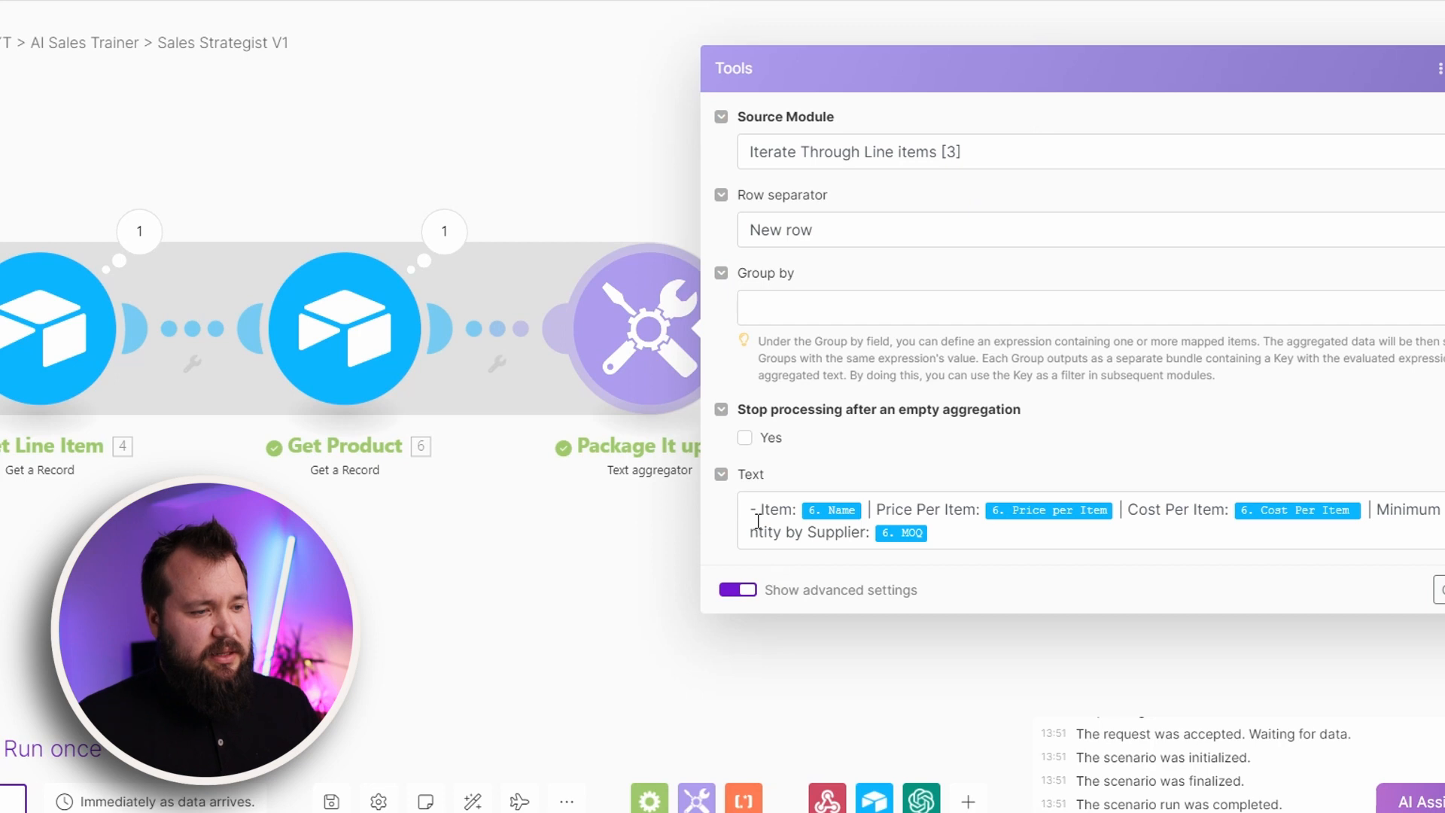
pyautogui.click(919, 509)
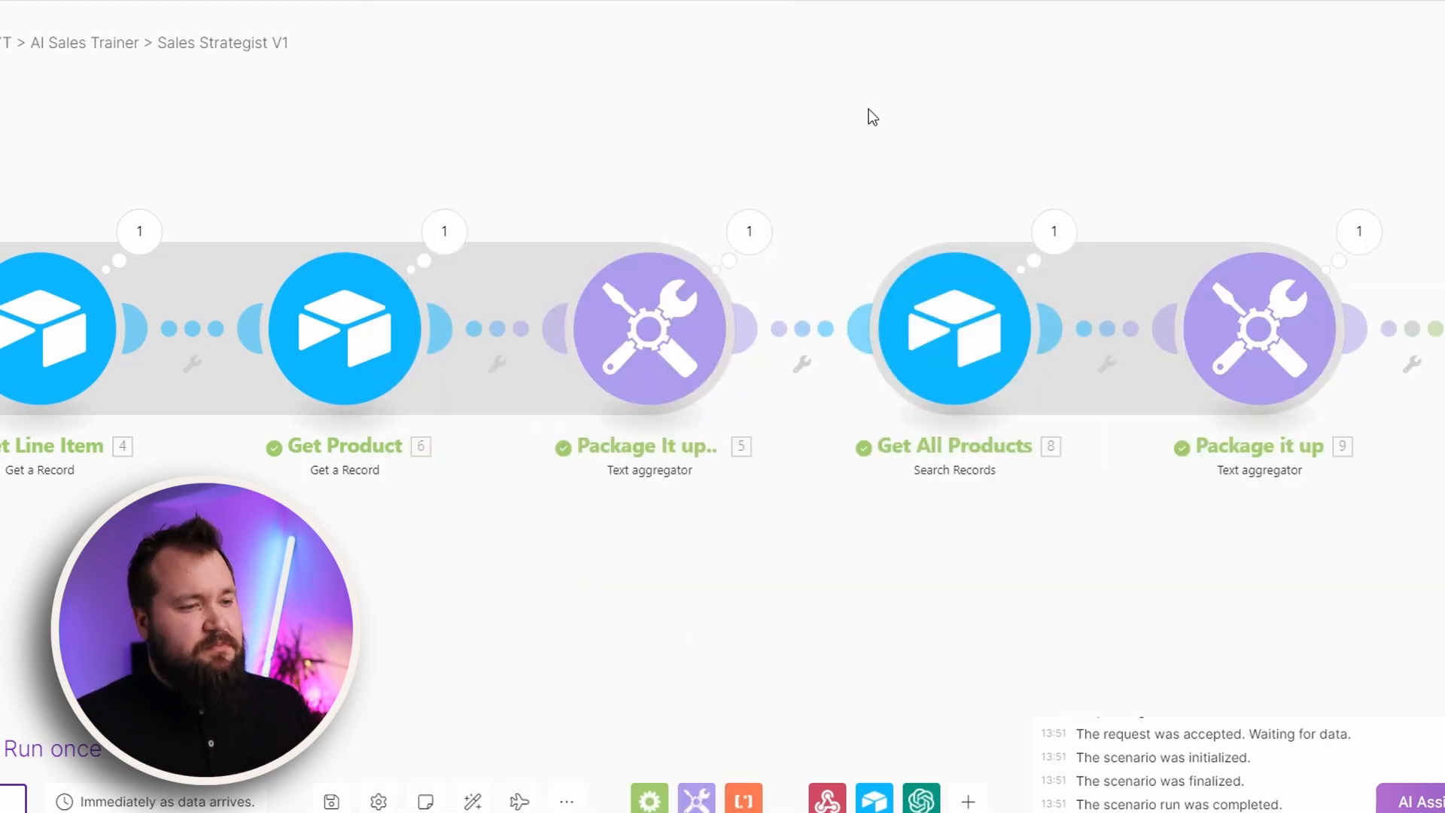
# Step: Review the Get All Products module's search settings, from table and output fields to formula and limit, and close them
pyautogui.moveTo(868, 110); pyautogui.dragTo(431, 99)
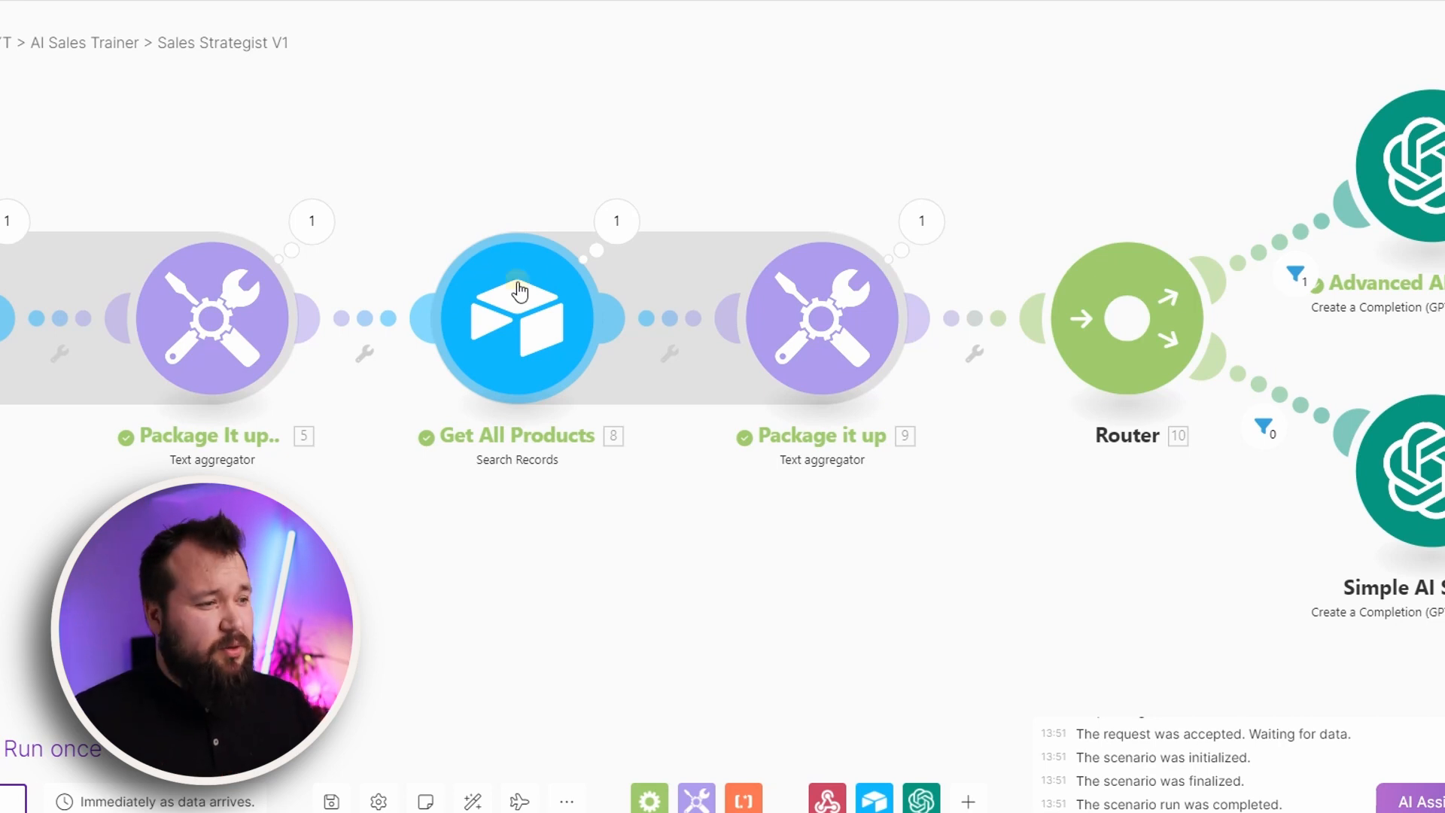
pyautogui.click(519, 291)
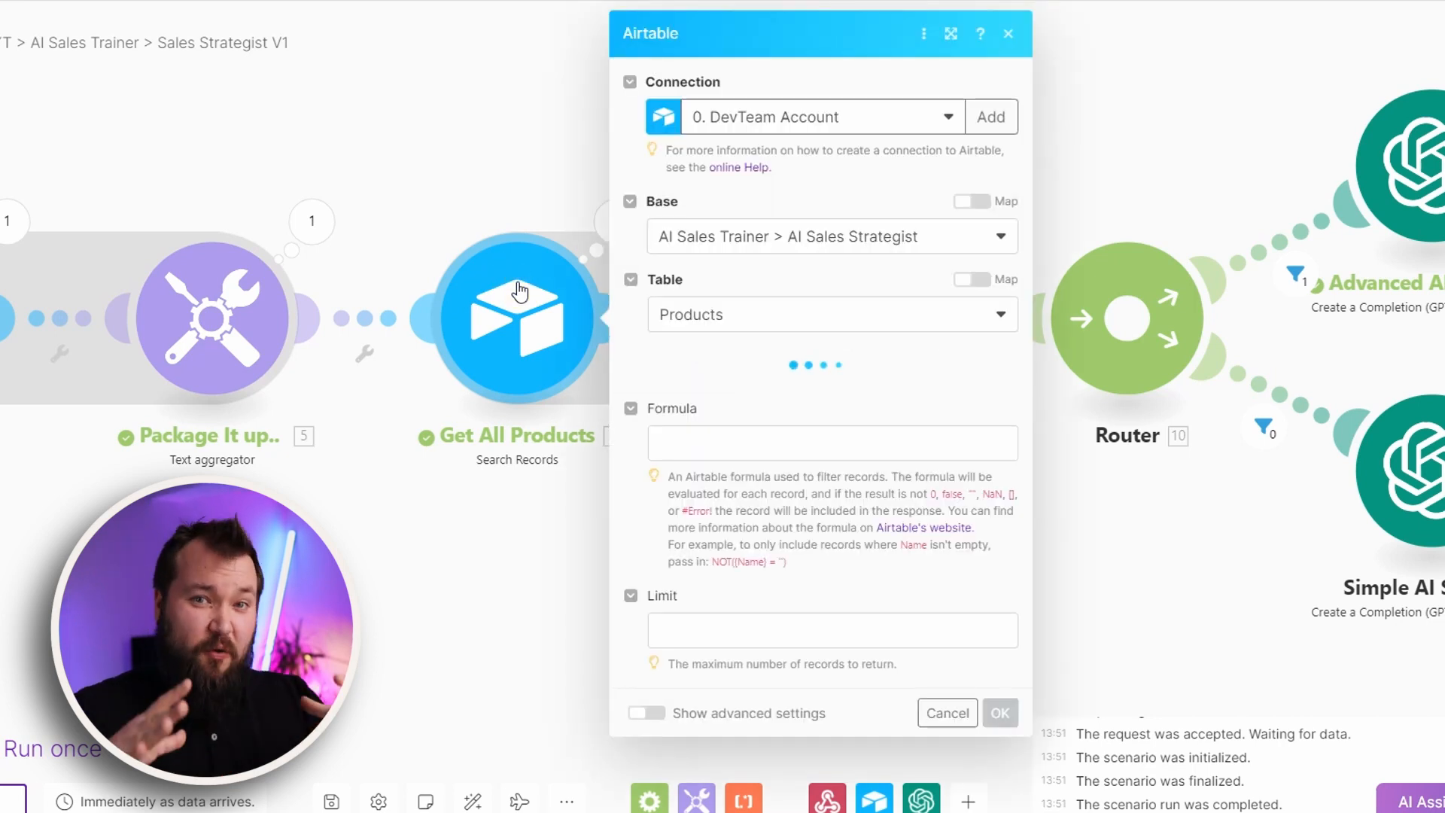
pyautogui.scroll(-1, 864, 338)
pyautogui.scroll(-2, 865, 339)
pyautogui.scroll(3, 771, 200)
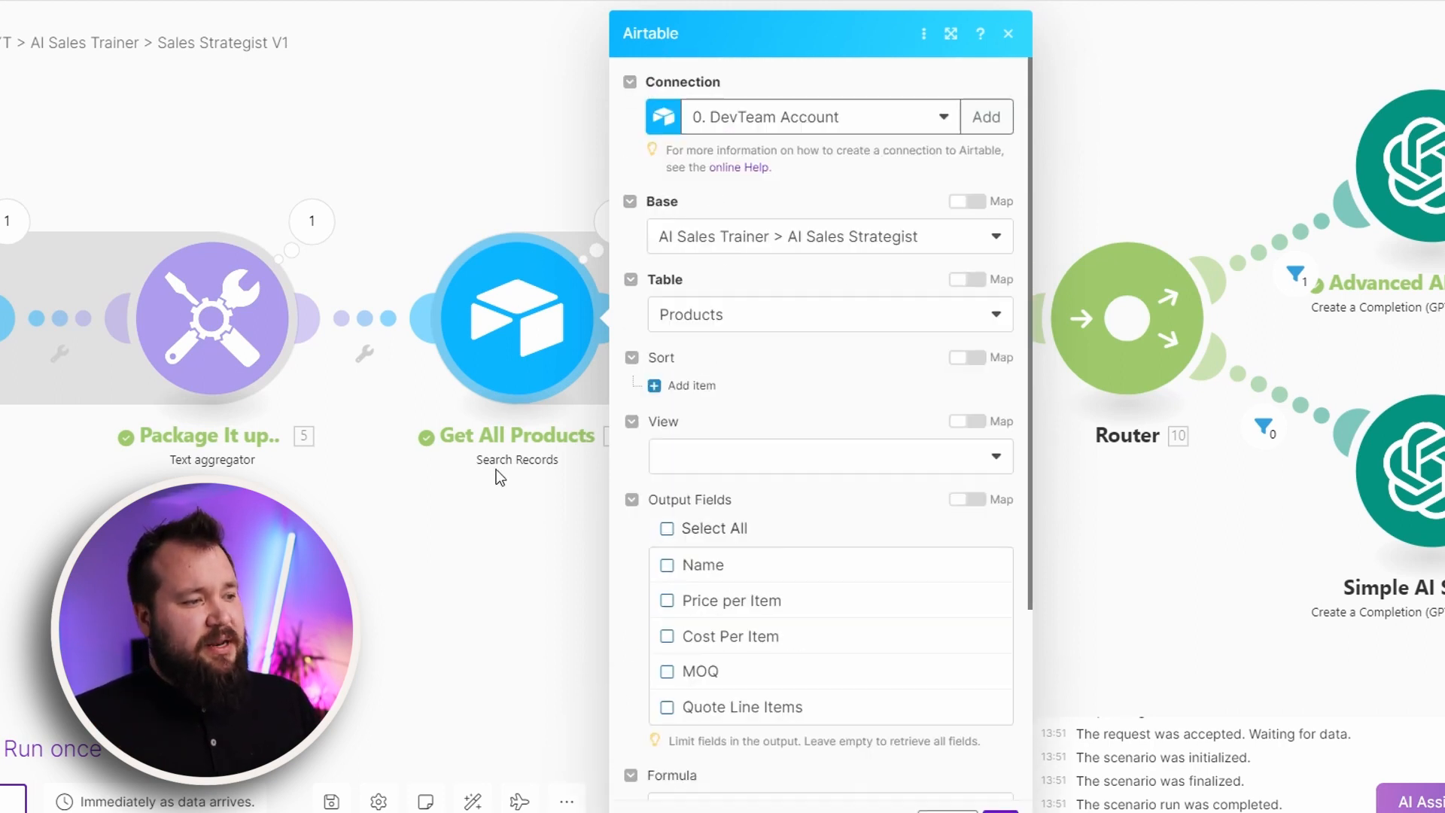
pyautogui.scroll(1, 527, 455)
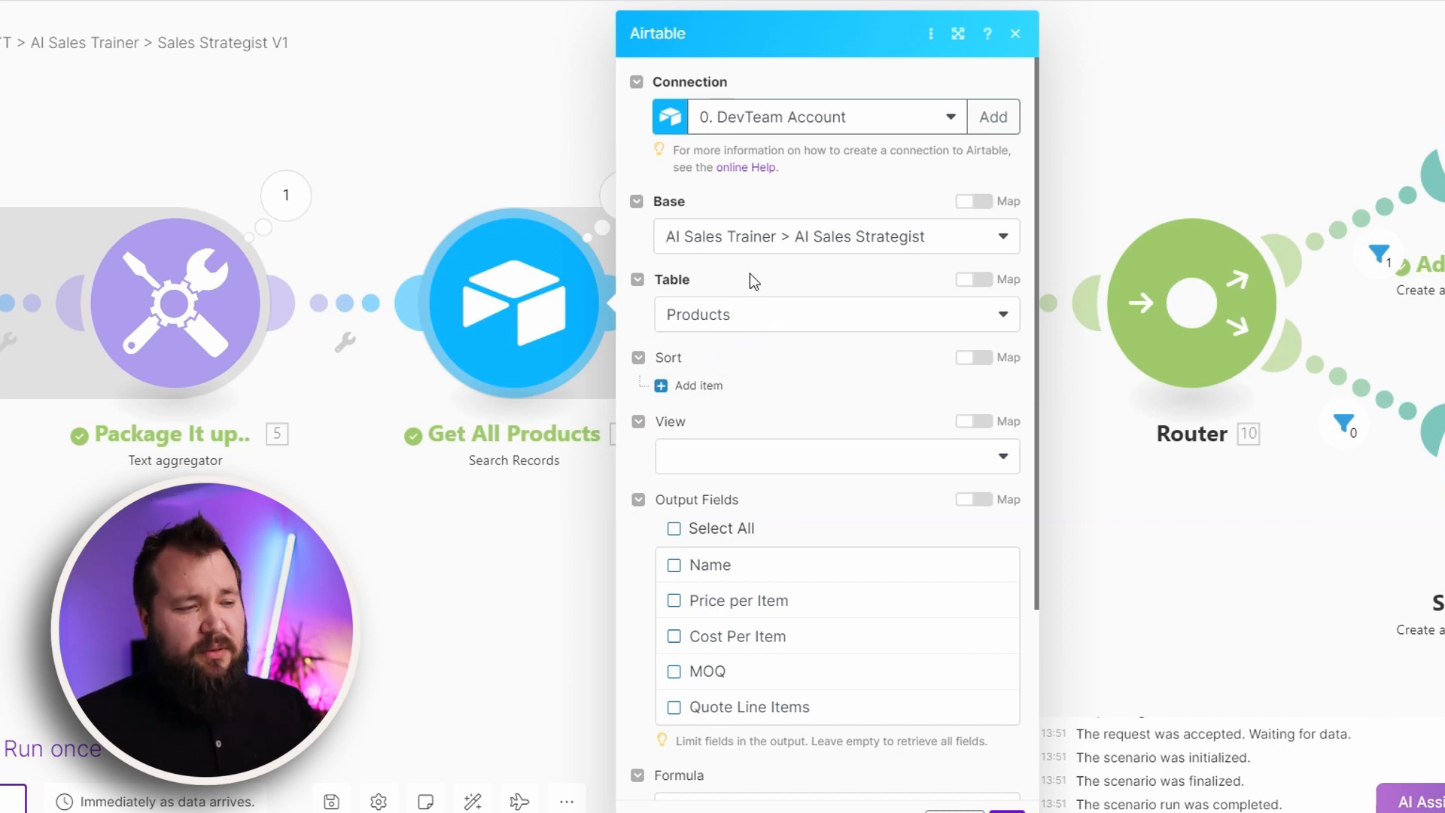
pyautogui.scroll(-3, 735, 314)
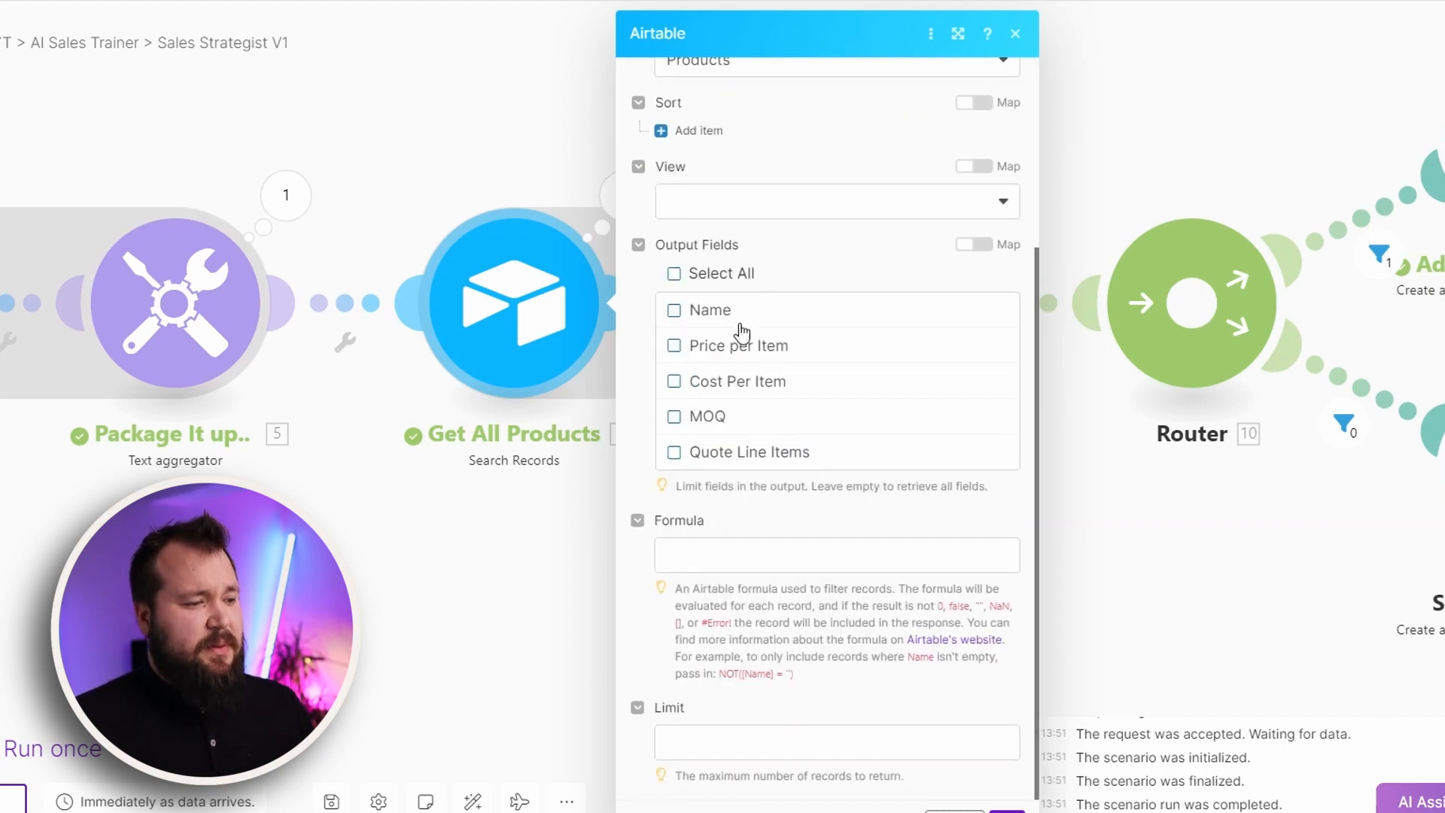
pyautogui.click(526, 693)
# Step: Review the text template of the text aggregator after Get All Products in its enlarged settings
pyautogui.moveTo(717, 510); pyautogui.dragTo(494, 472)
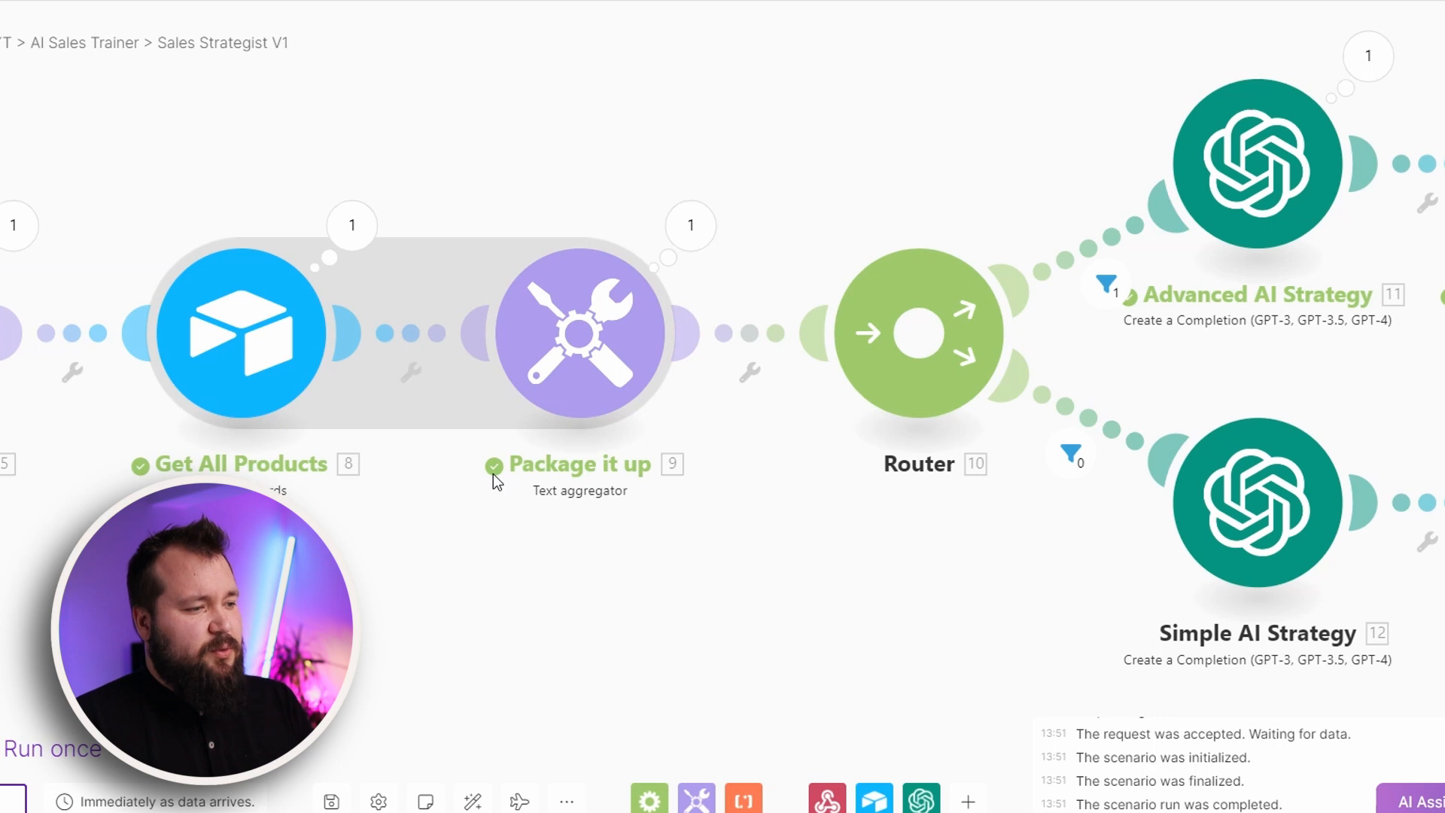
pyautogui.click(612, 268)
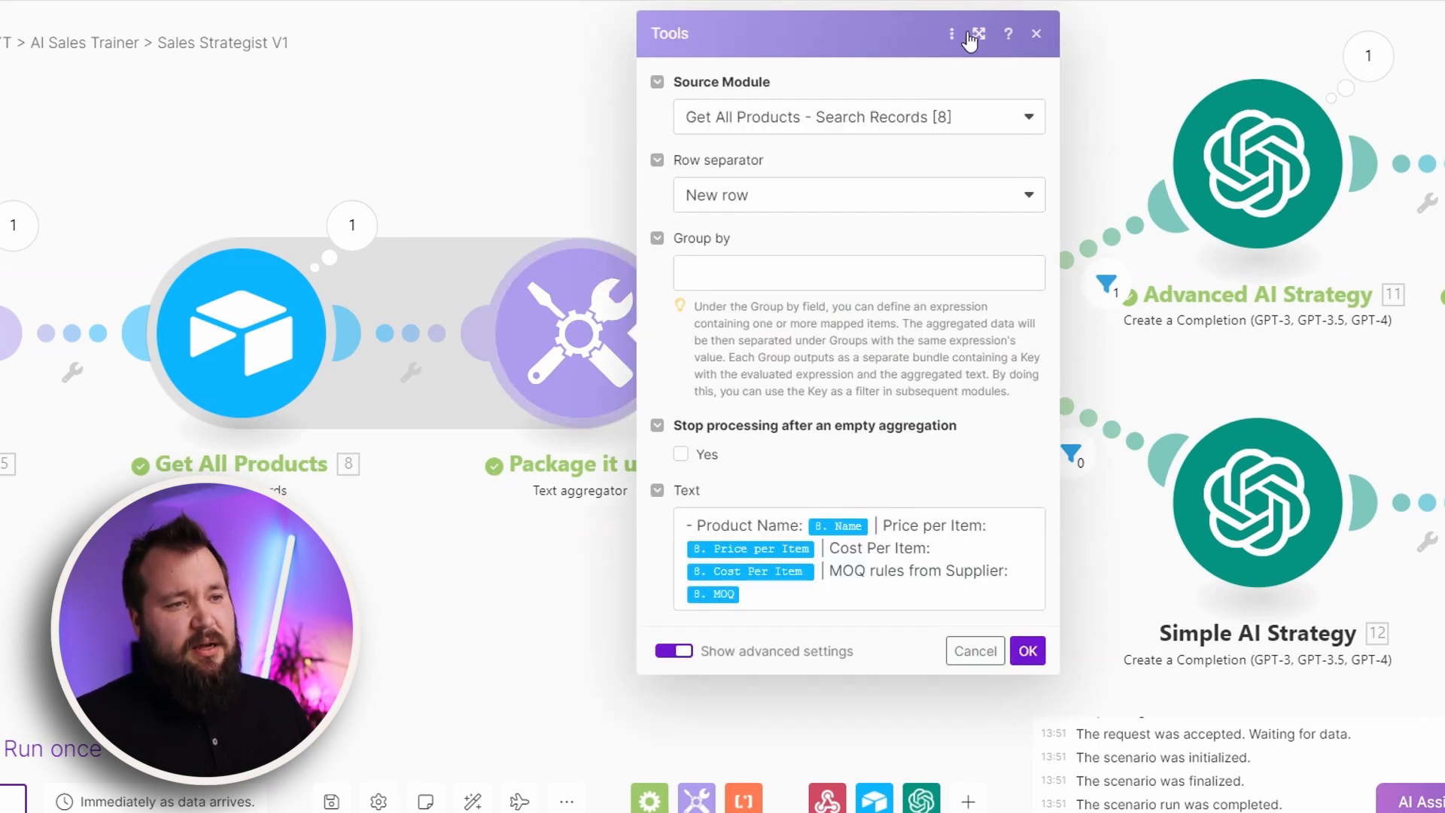
pyautogui.click(979, 33)
pyautogui.click(734, 516)
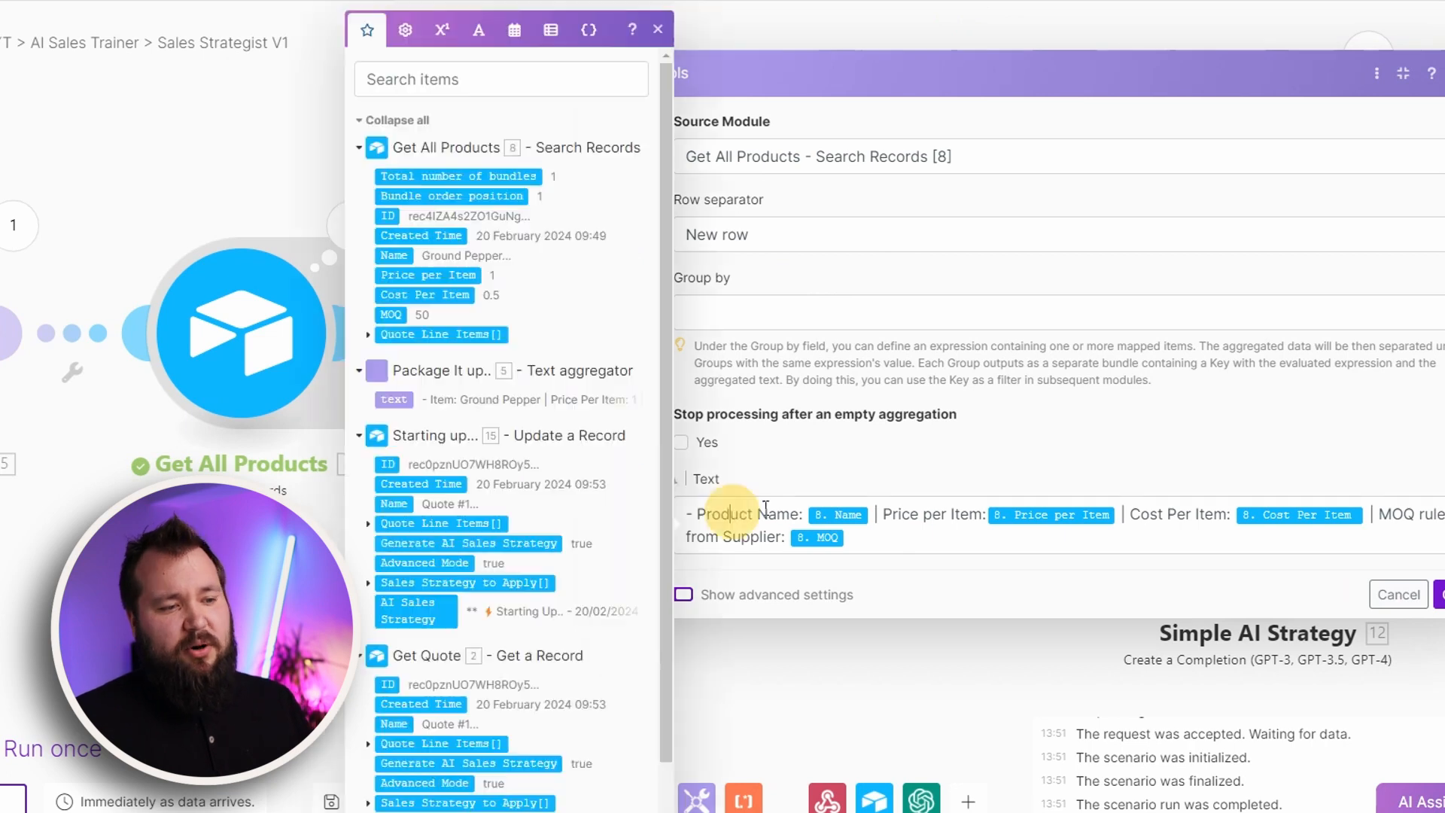
pyautogui.click(1402, 518)
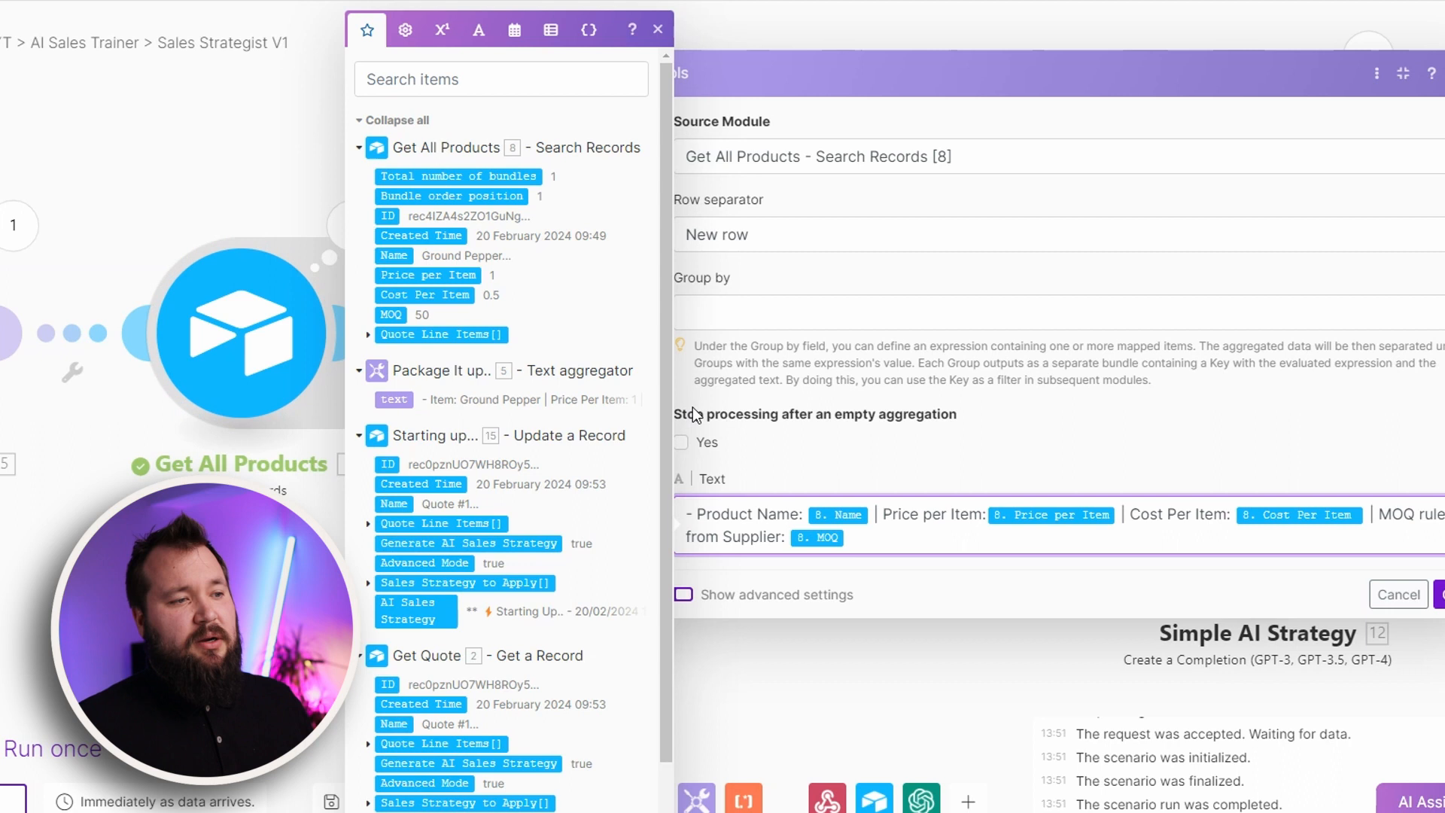
pyautogui.click(806, 201)
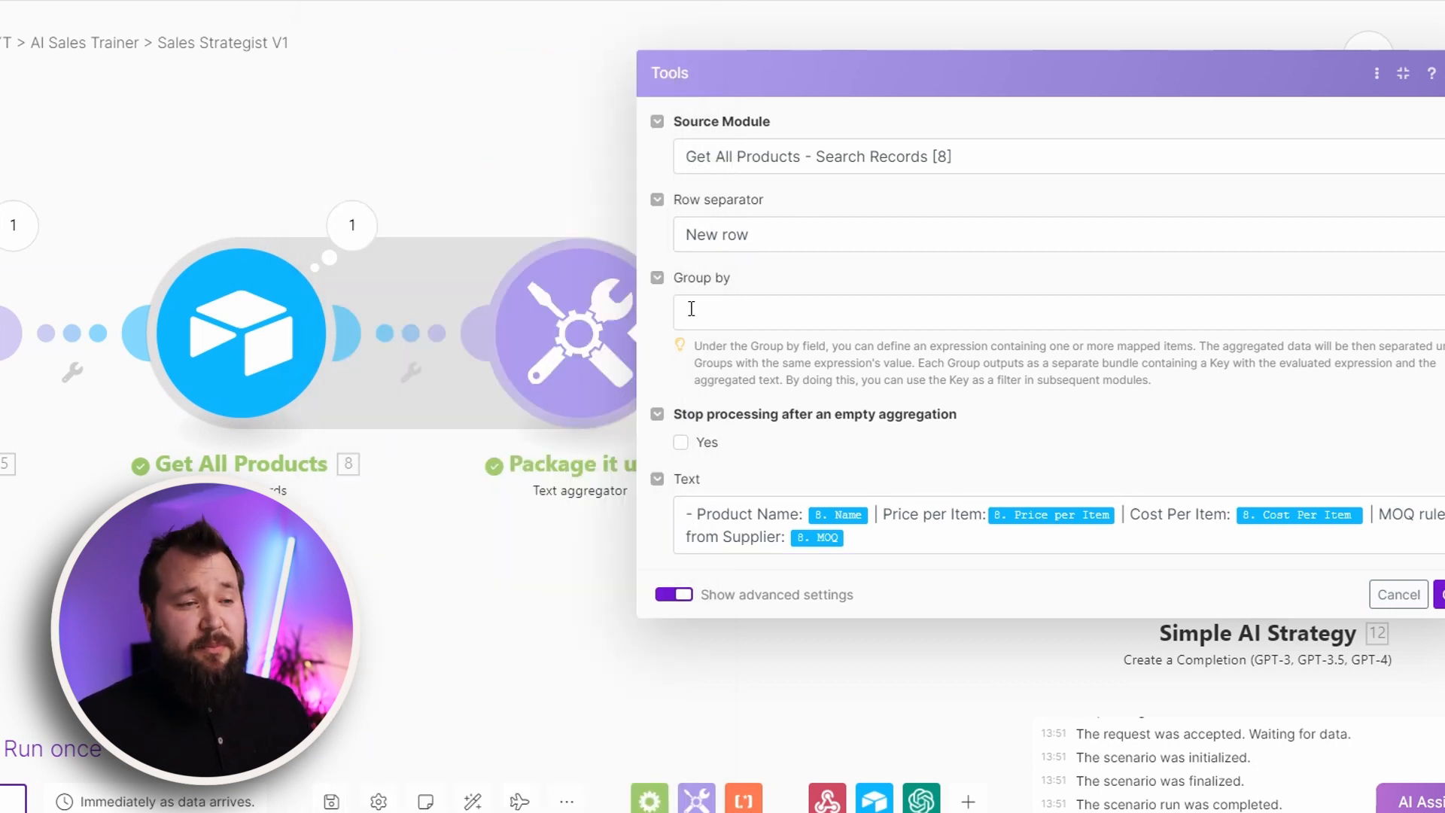
# Step: Close the aggregator settings and examine the output text of the line item text aggregator's last run
pyautogui.click(448, 573)
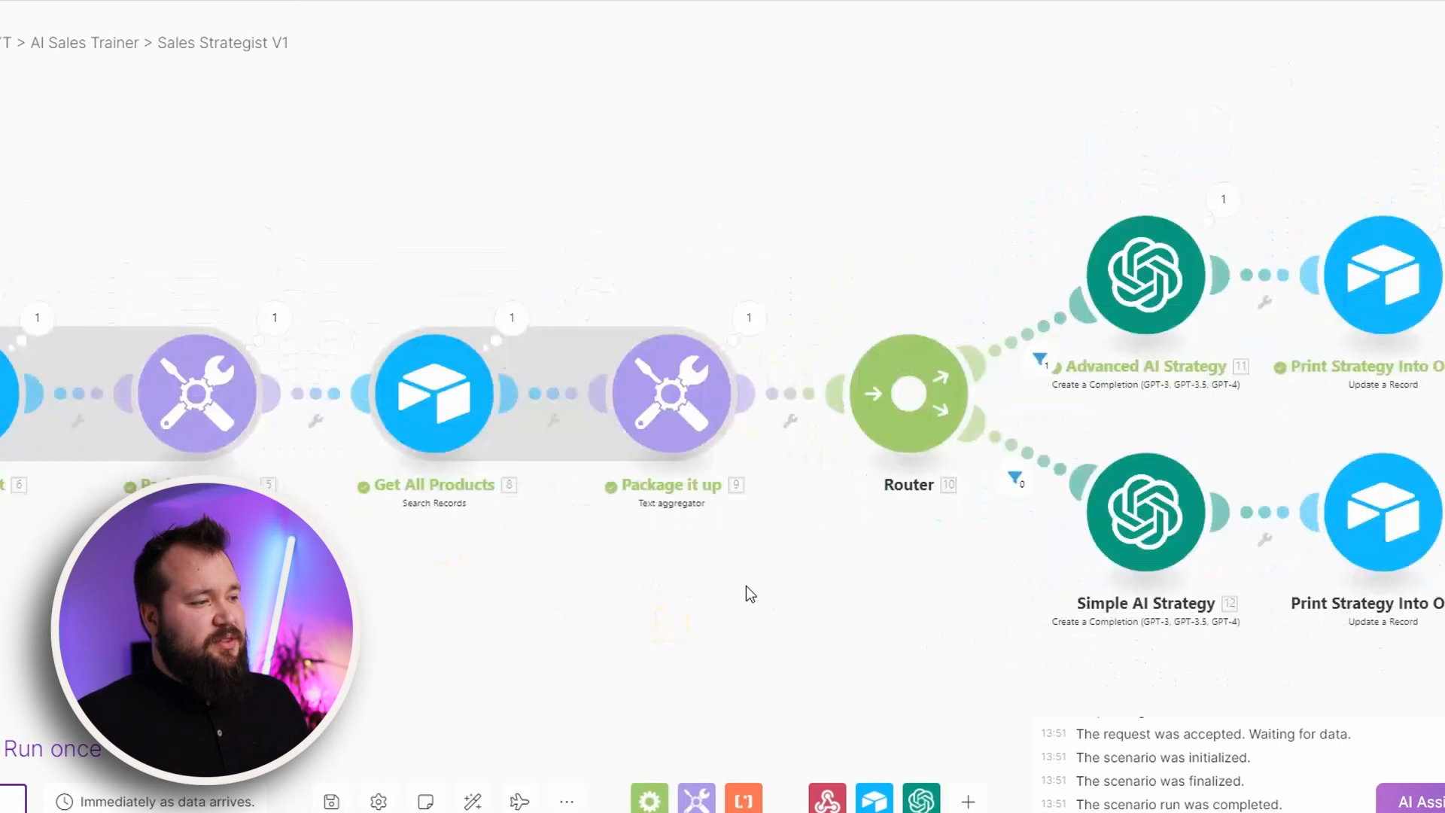
pyautogui.click(348, 318)
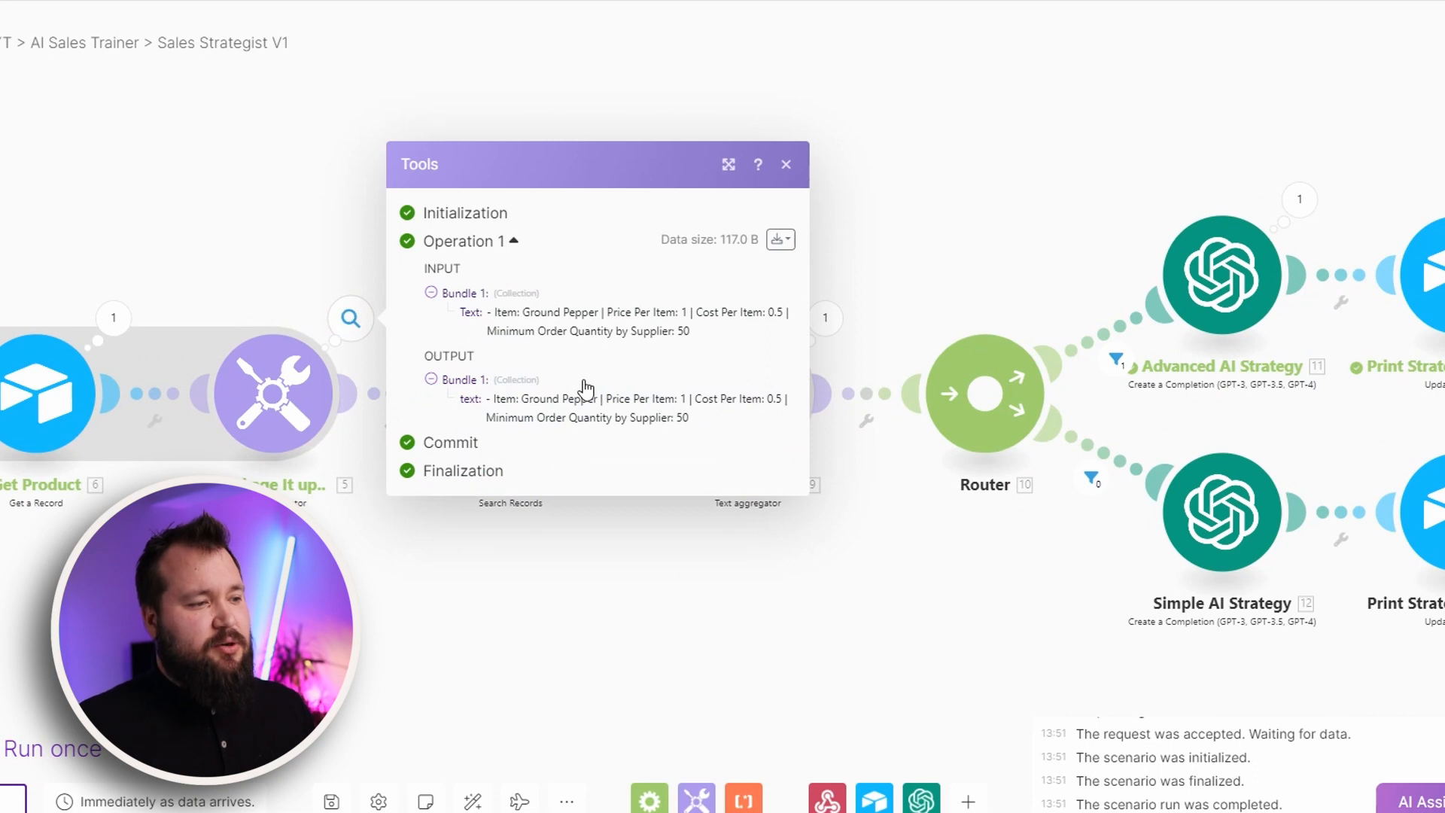
pyautogui.moveTo(694, 418); pyautogui.dragTo(476, 390)
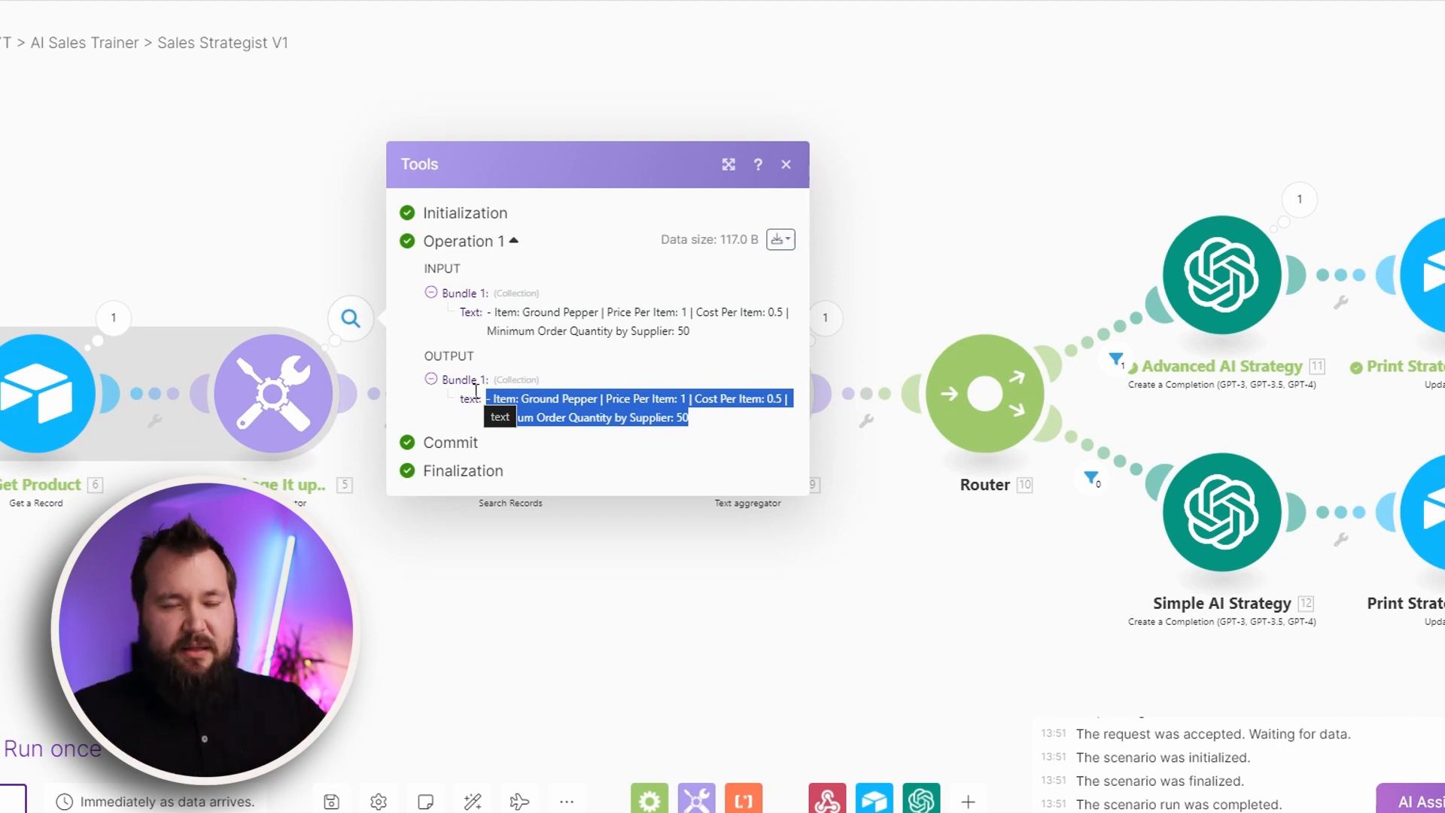
pyautogui.moveTo(864, 263); pyautogui.dragTo(688, 223)
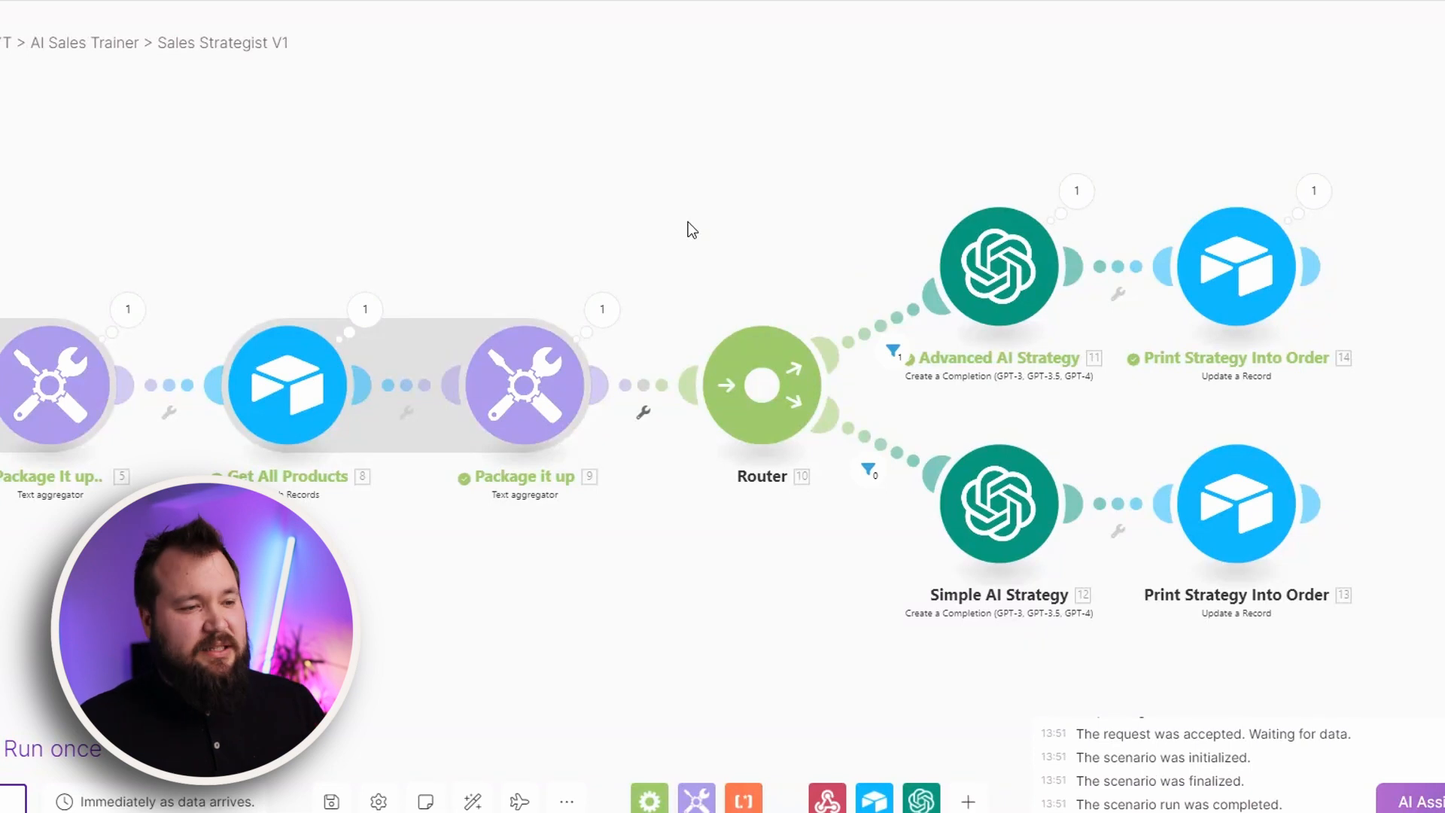
# Step: Inspect the Advanced Mode filter condition on the router's advanced route and check the filter on the simple route
pyautogui.moveTo(801, 289); pyautogui.dragTo(477, 250)
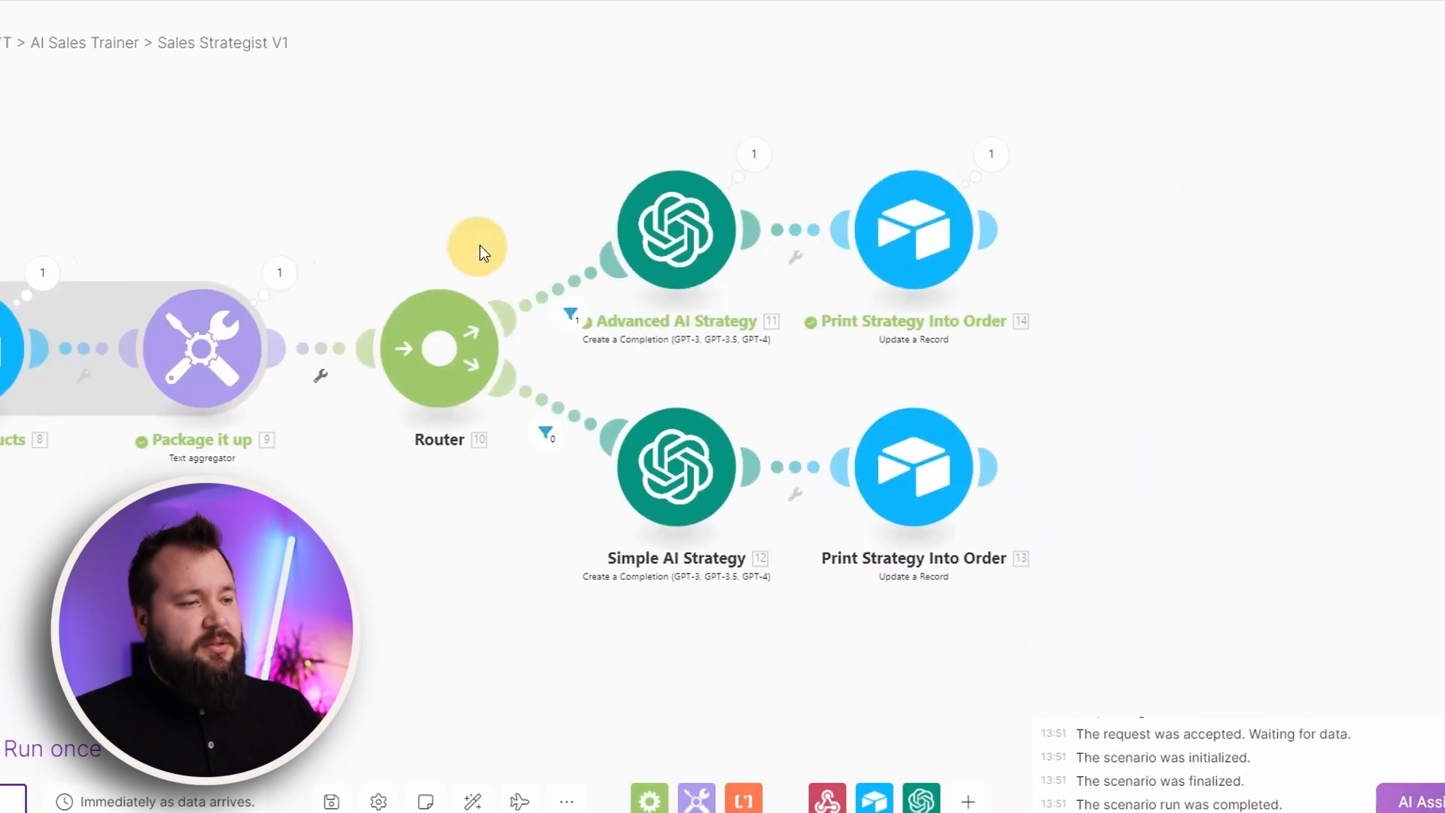
pyautogui.click(572, 289)
pyautogui.click(787, 333)
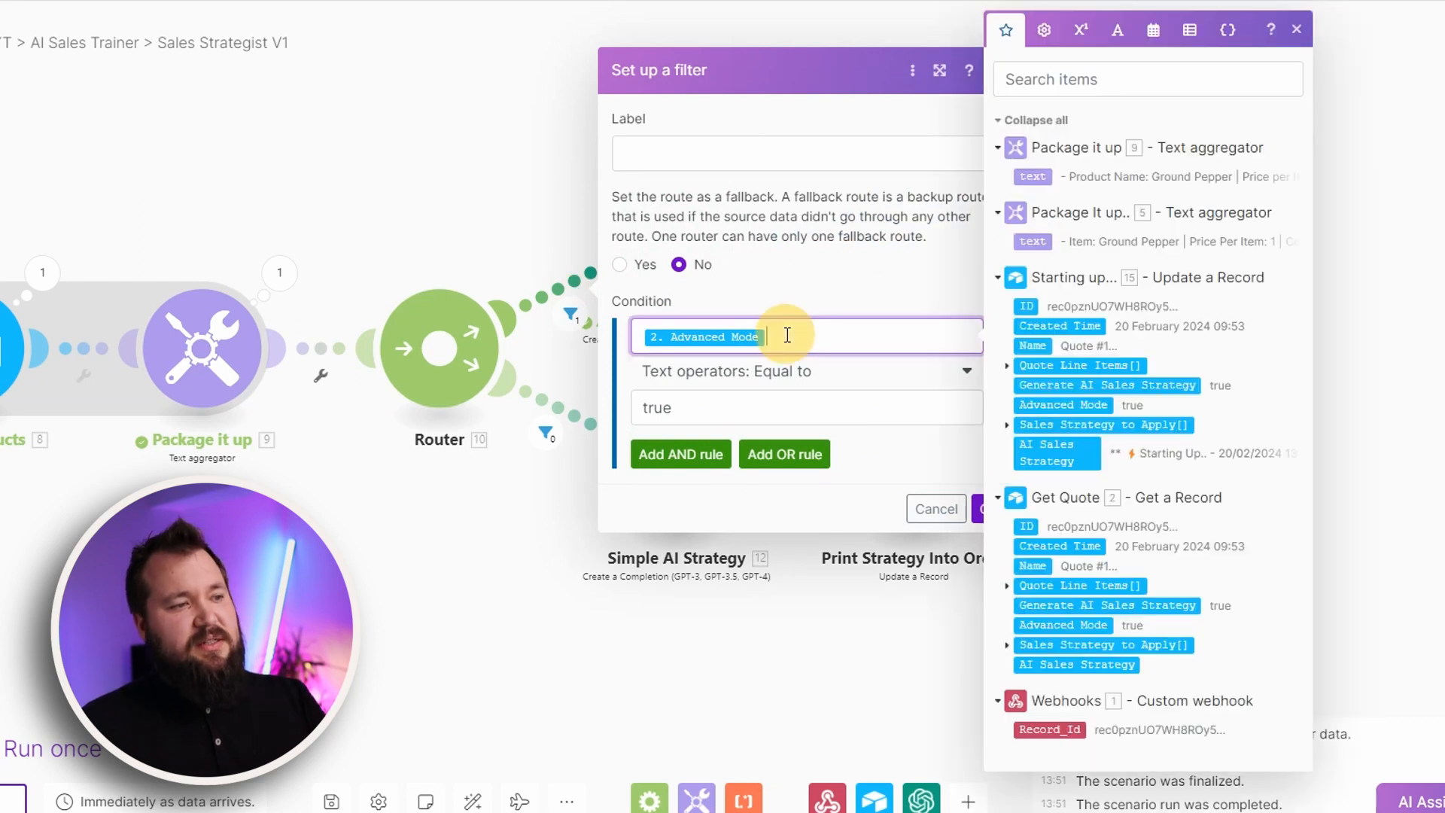
pyautogui.click(702, 406)
pyautogui.click(556, 425)
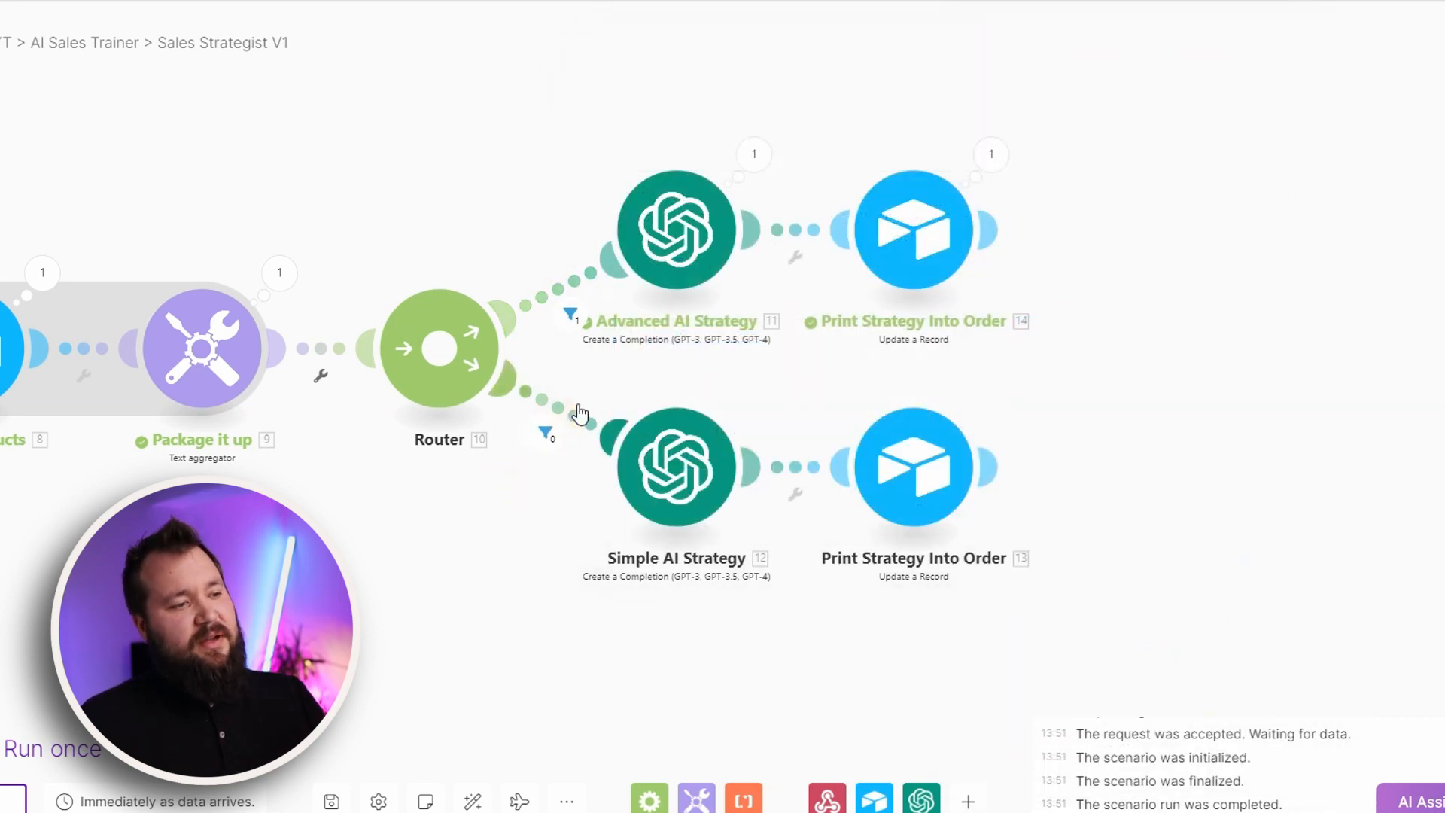
pyautogui.click(558, 429)
pyautogui.click(523, 573)
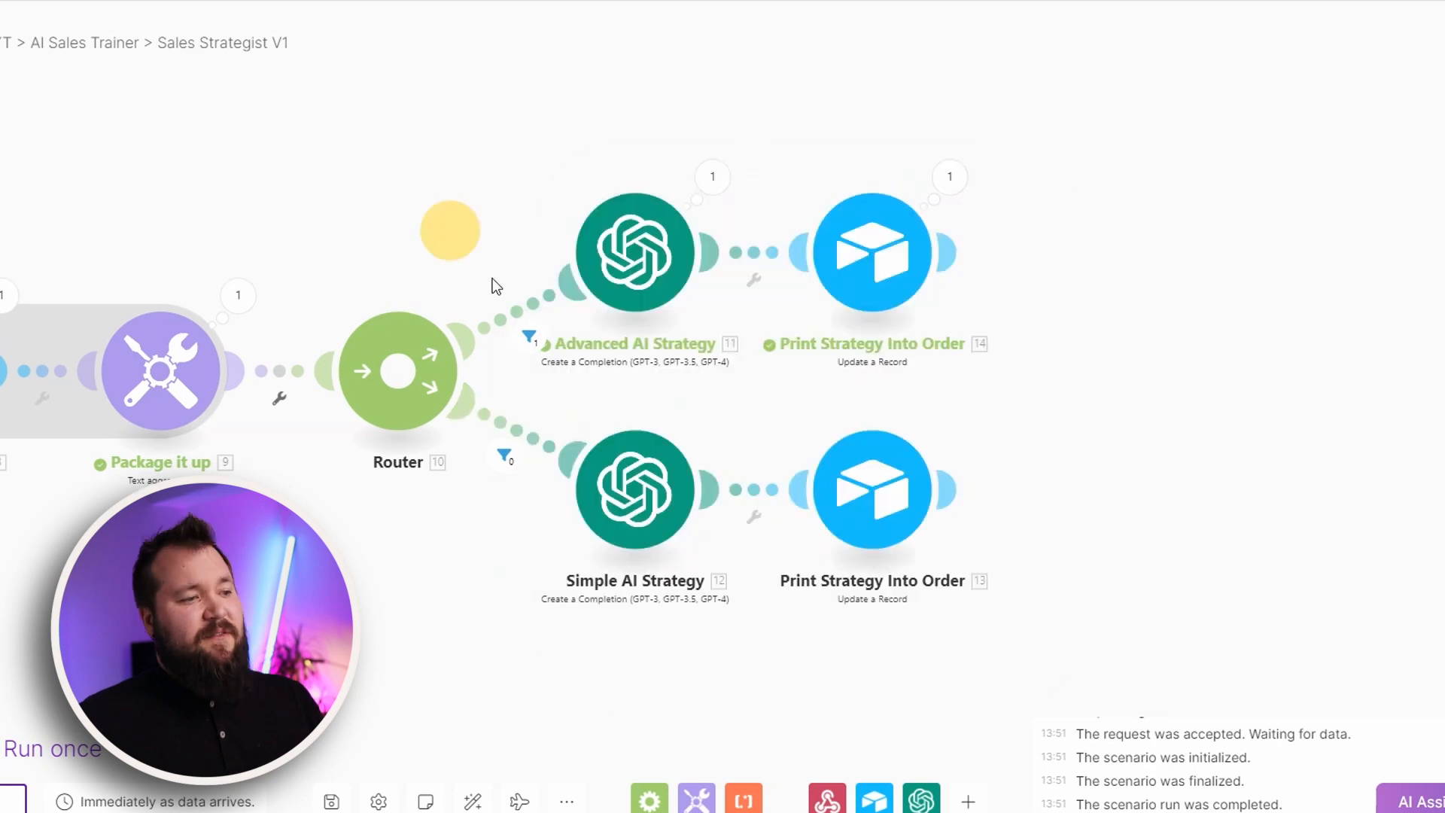
# Step: Review the Advanced AI Strategy module's method, model and system message content in its enlarged settings
pyautogui.click(625, 254)
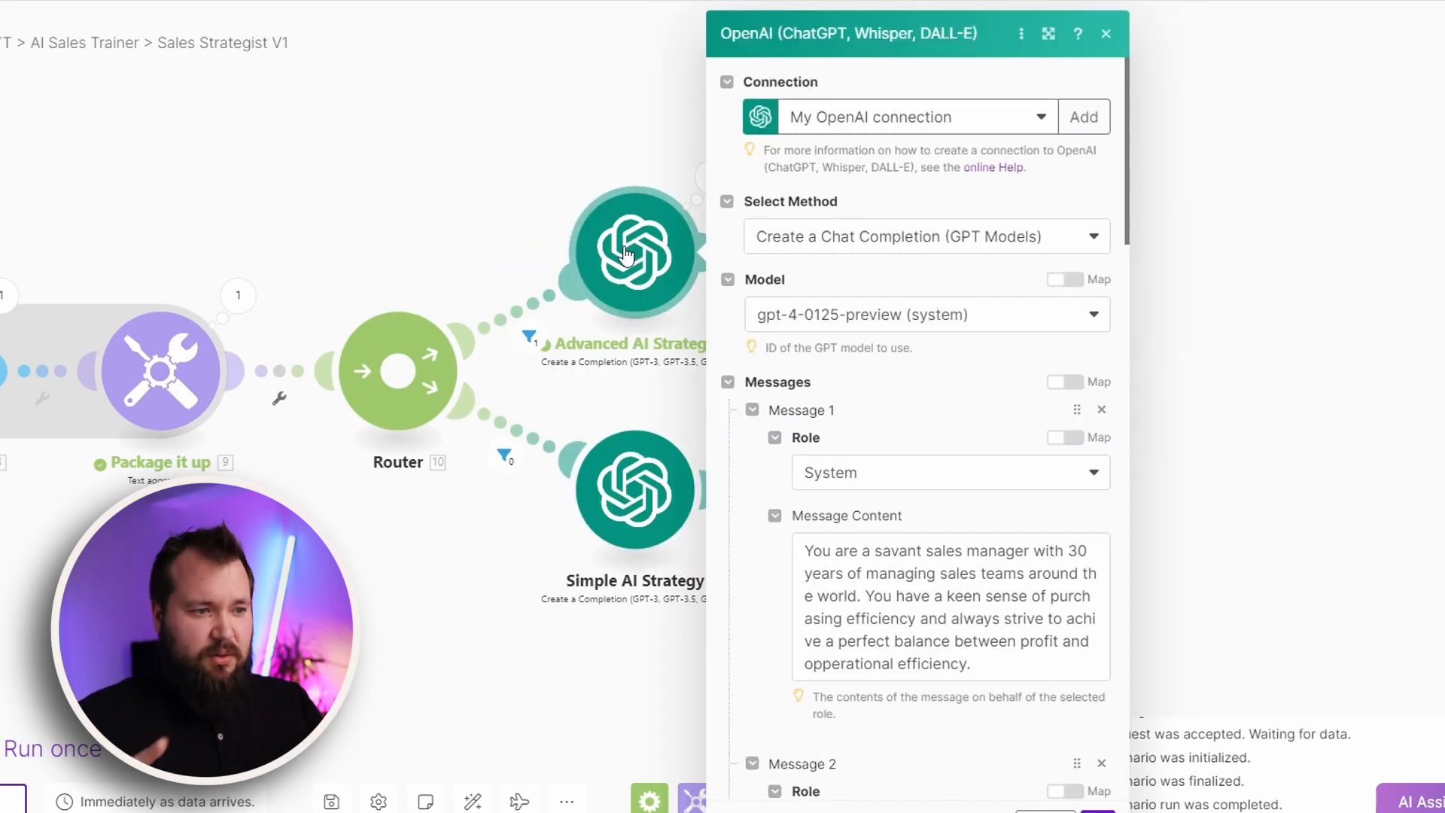
pyautogui.click(1050, 34)
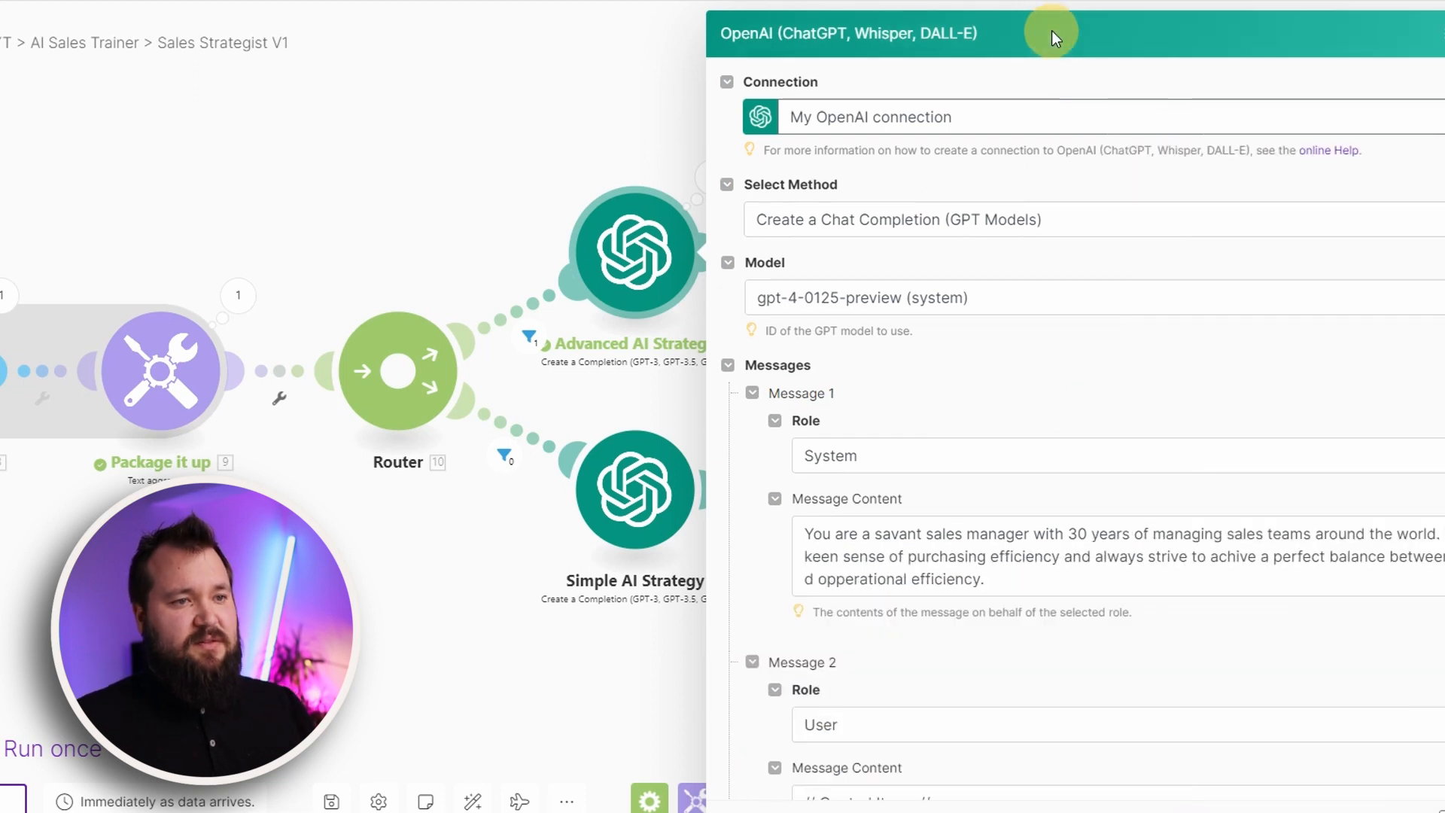
pyautogui.moveTo(609, 114); pyautogui.dragTo(274, 129)
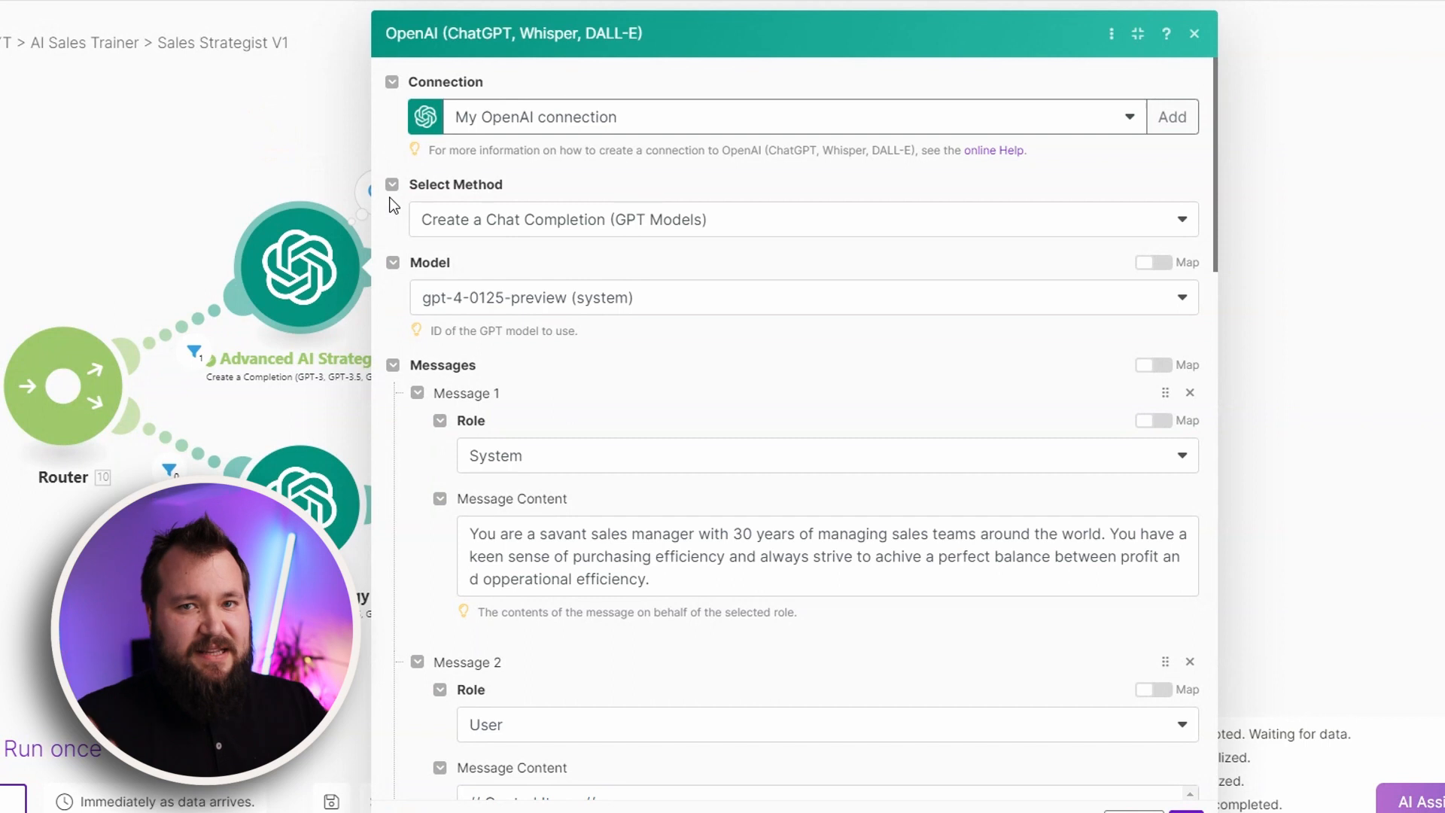
pyautogui.scroll(-2, 650, 373)
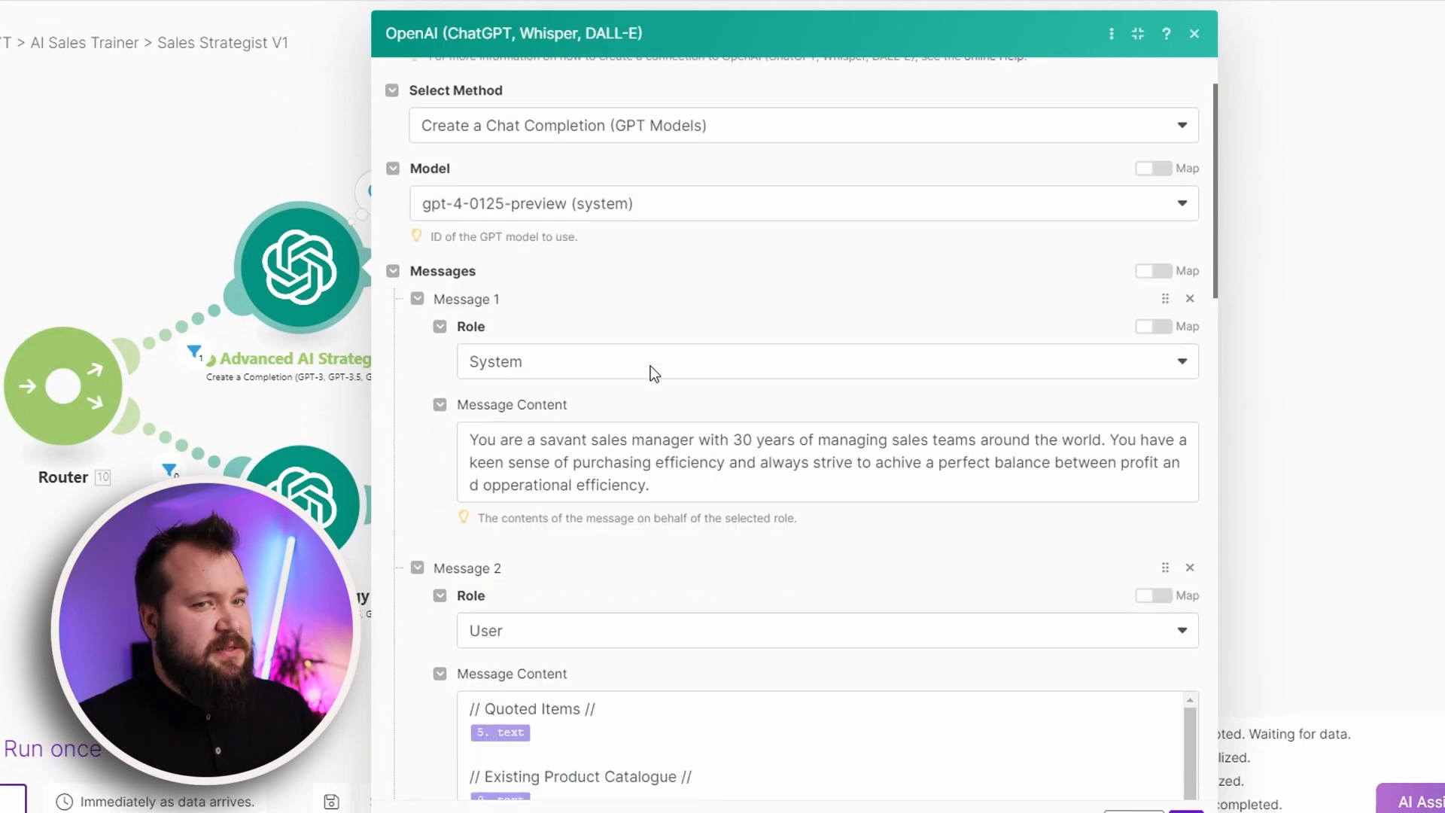
pyautogui.tripleClick(629, 467)
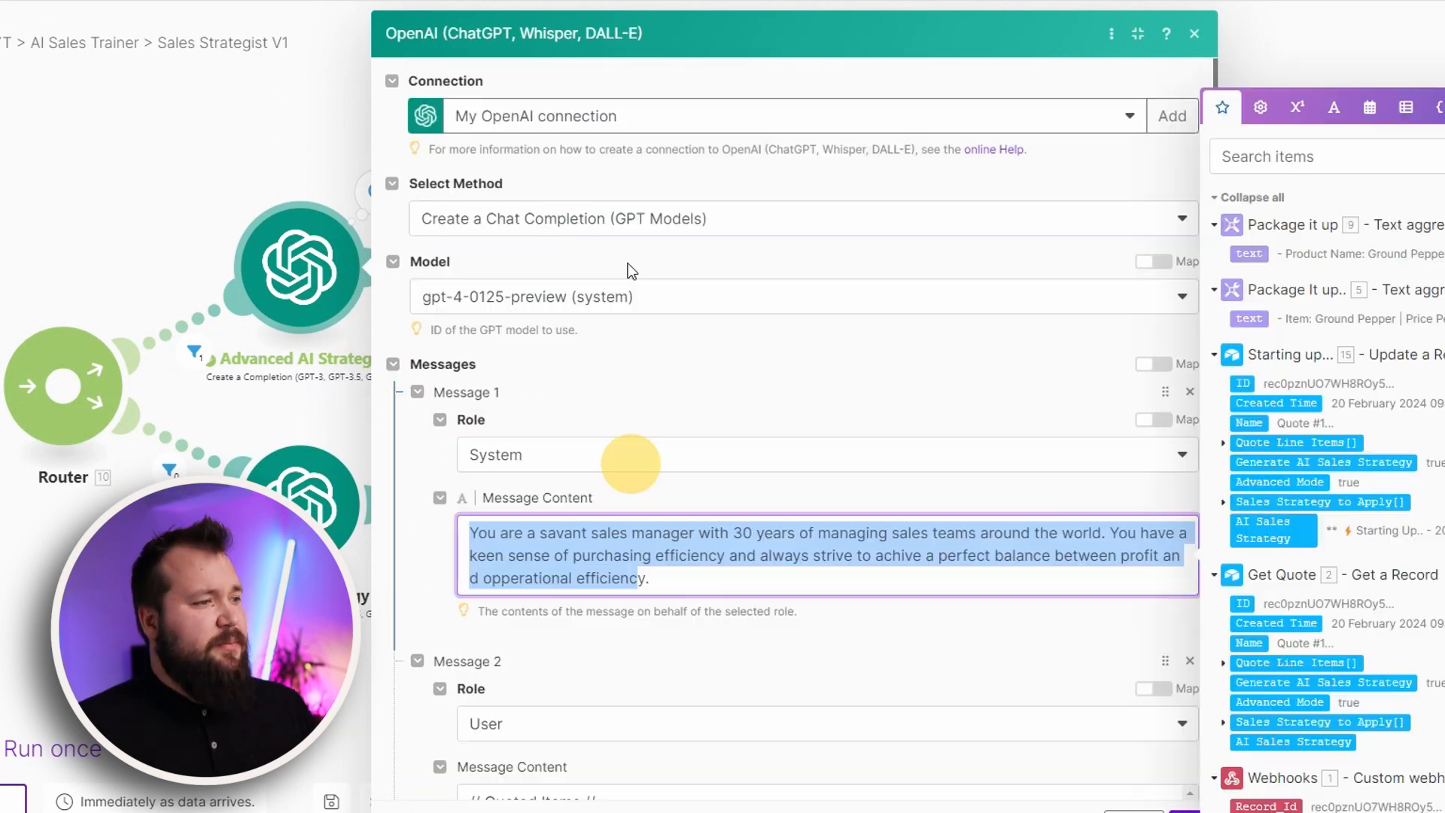
pyautogui.click(684, 175)
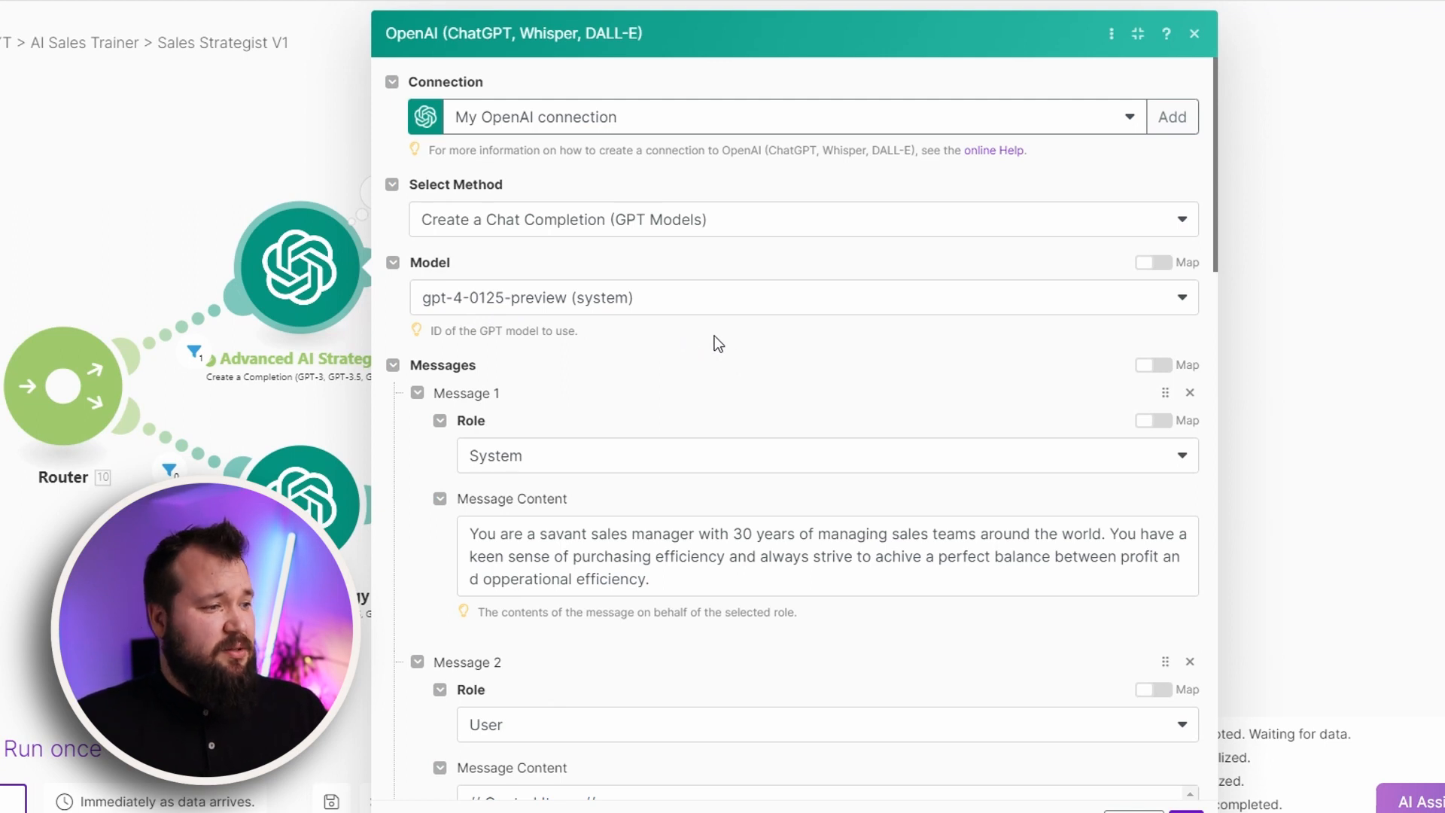
pyautogui.scroll(-1, 685, 369)
pyautogui.click(468, 432)
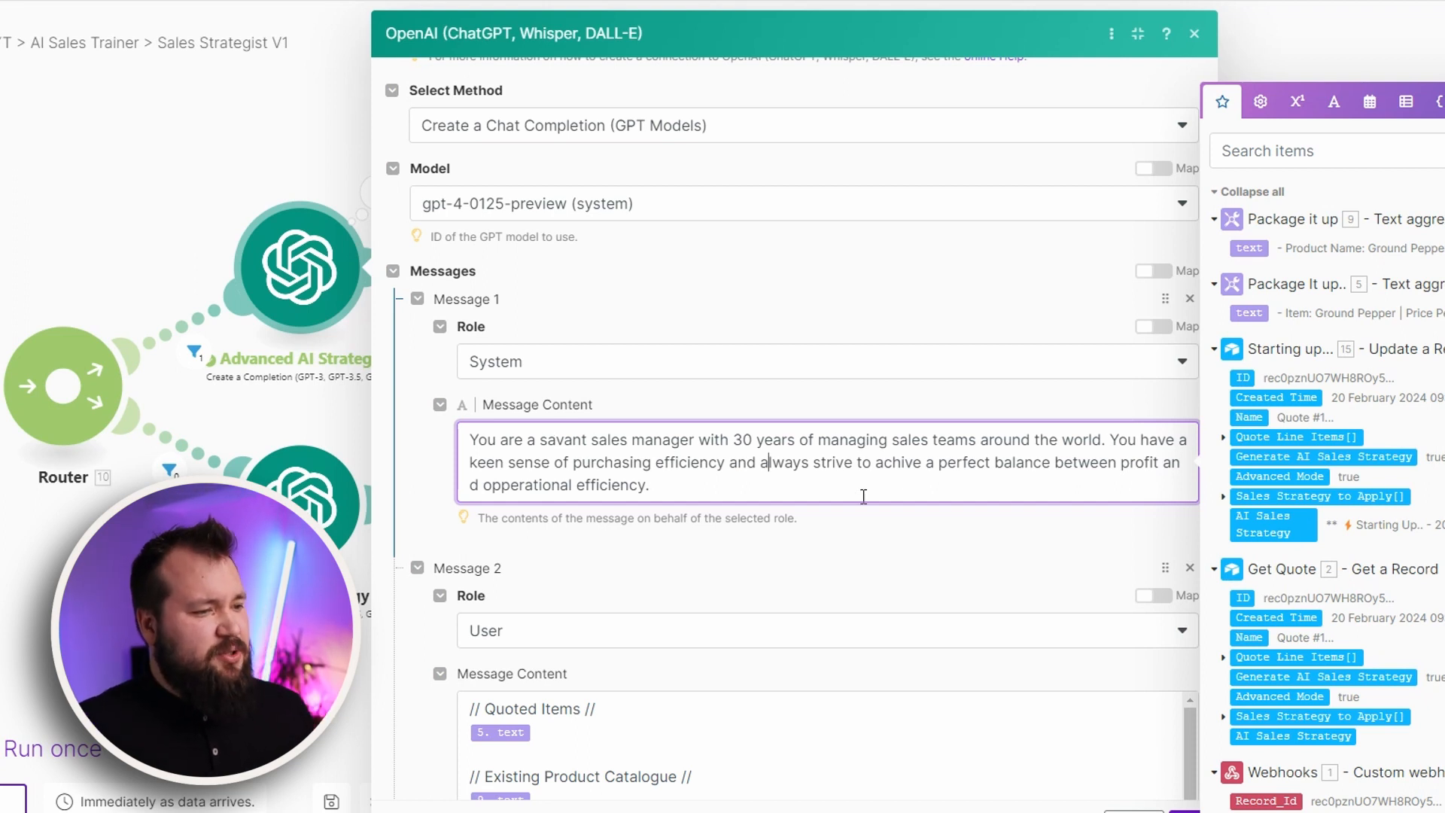
pyautogui.click(911, 415)
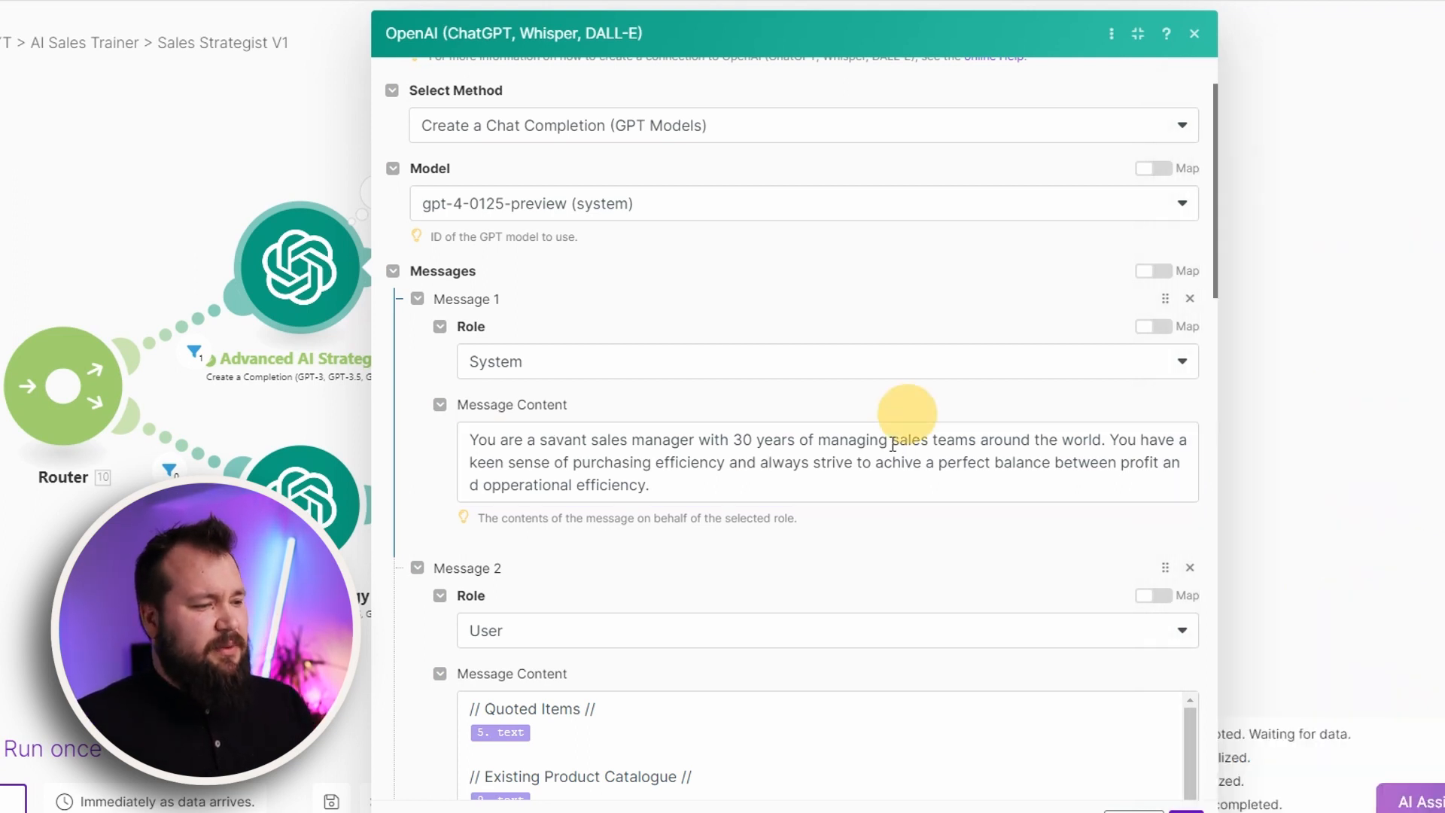
# Step: Review the Quoted Items and Existing Product Catalogue sections of the Advanced AI Strategy module's user message
pyautogui.scroll(-3, 670, 452)
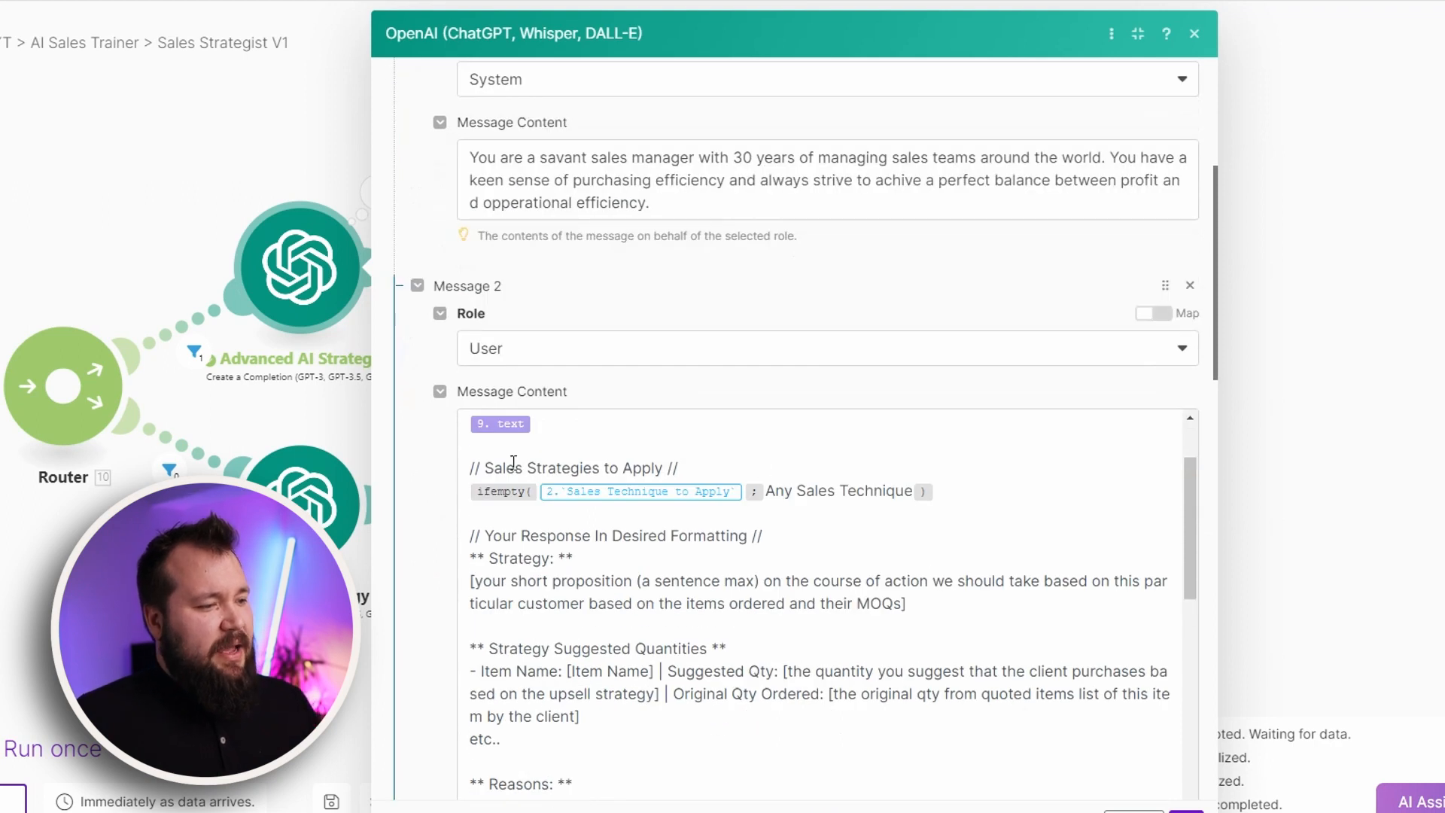
pyautogui.scroll(2, 514, 461)
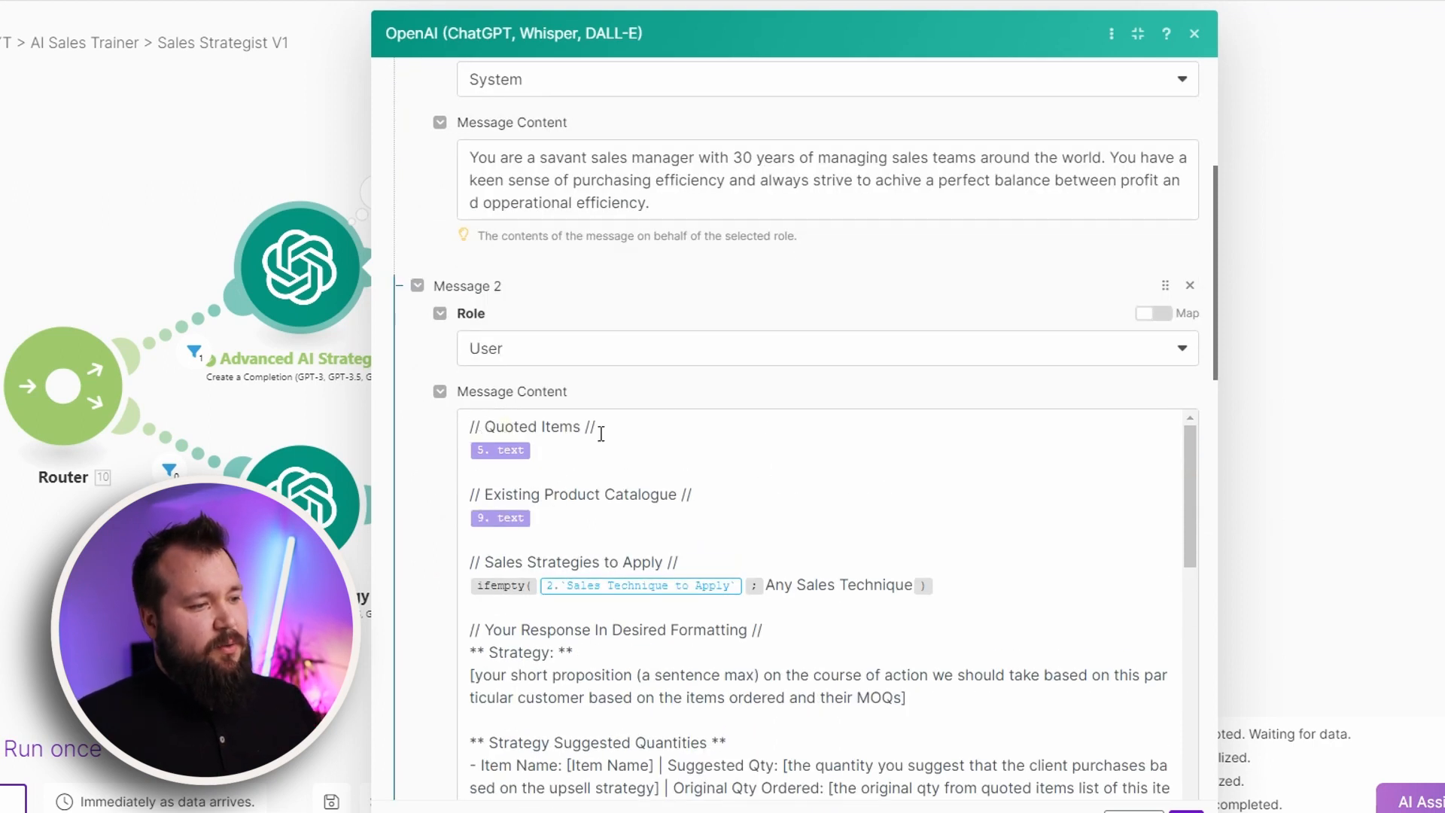
pyautogui.click(576, 450)
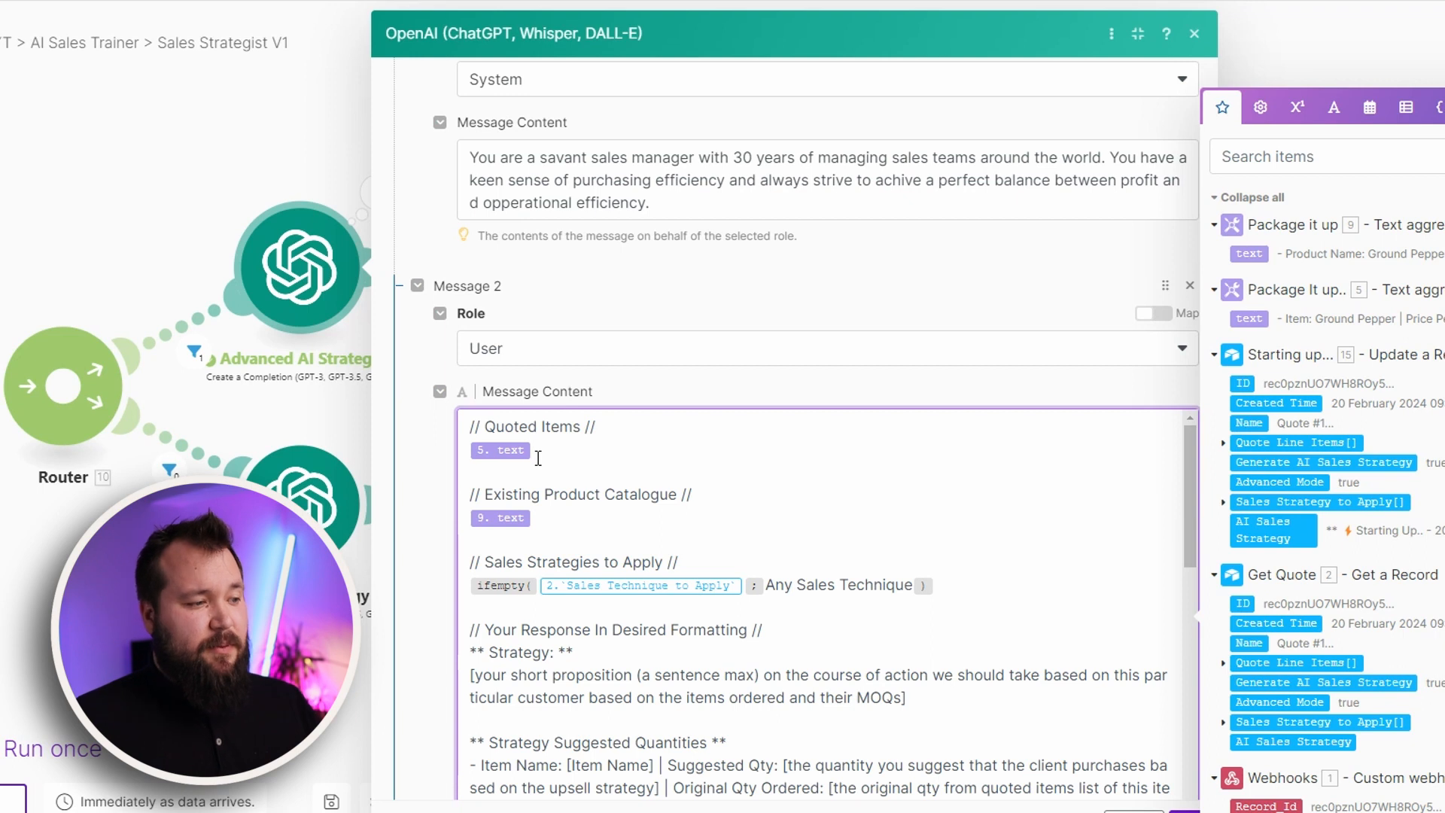
pyautogui.click(492, 490)
pyautogui.click(568, 516)
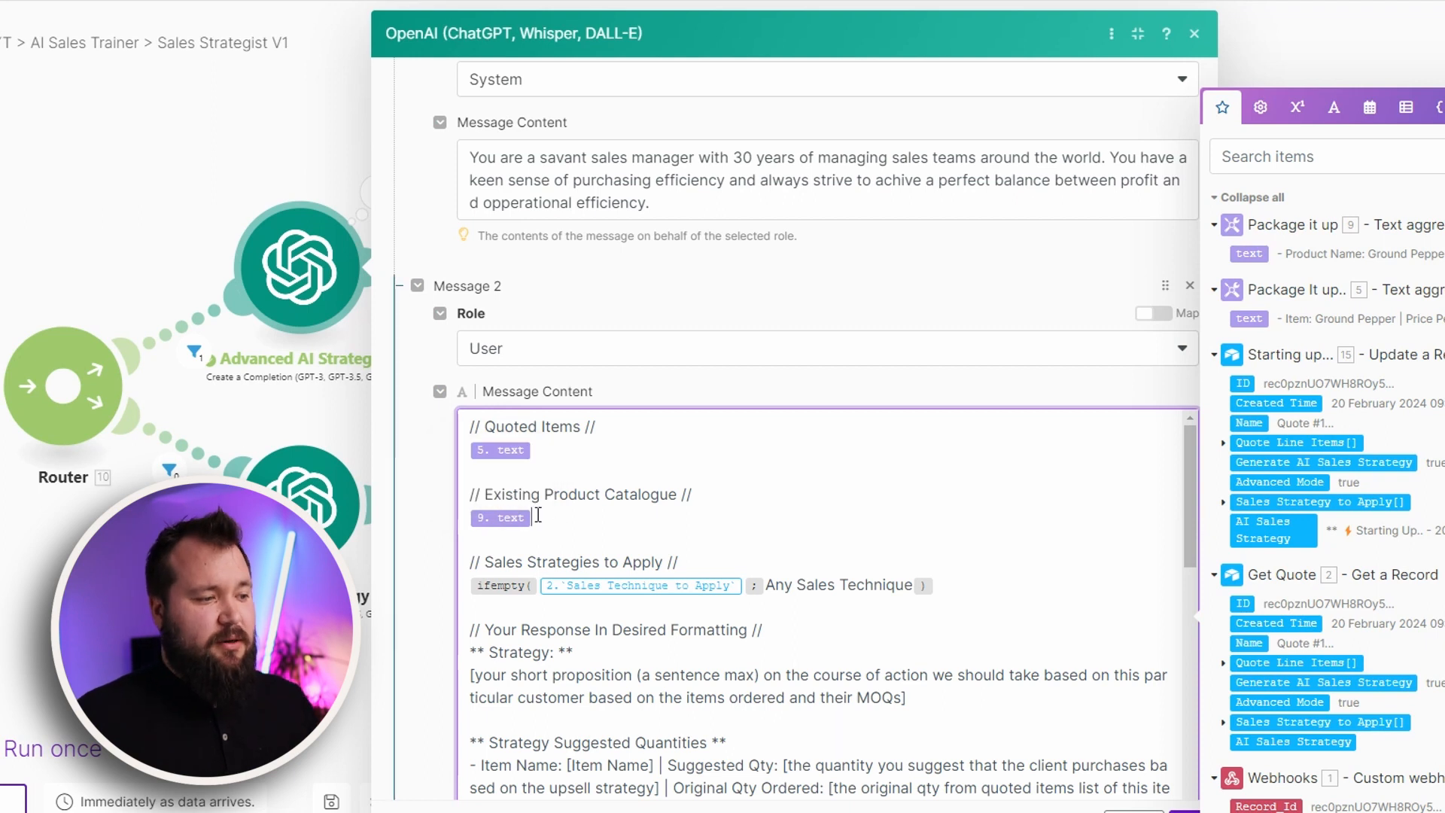
# Step: Map Get Quote's Sales Strategy to Apply array as the ifempty function's first argument in the user message's Sales Strategies to Apply section
pyautogui.scroll(-5, 539, 506)
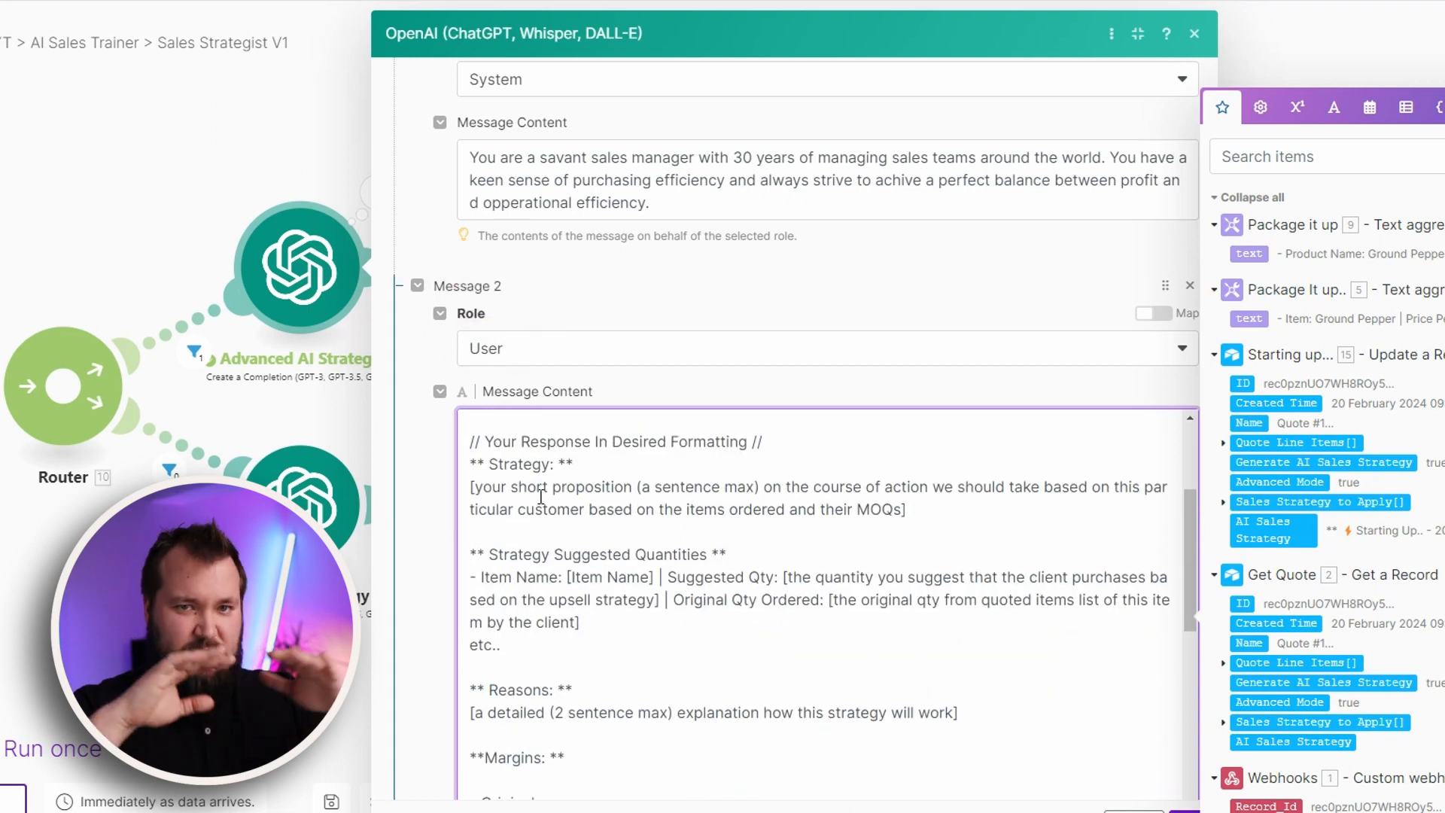
pyautogui.scroll(3, 541, 497)
pyautogui.moveTo(493, 467); pyautogui.dragTo(671, 468)
pyautogui.click(743, 491)
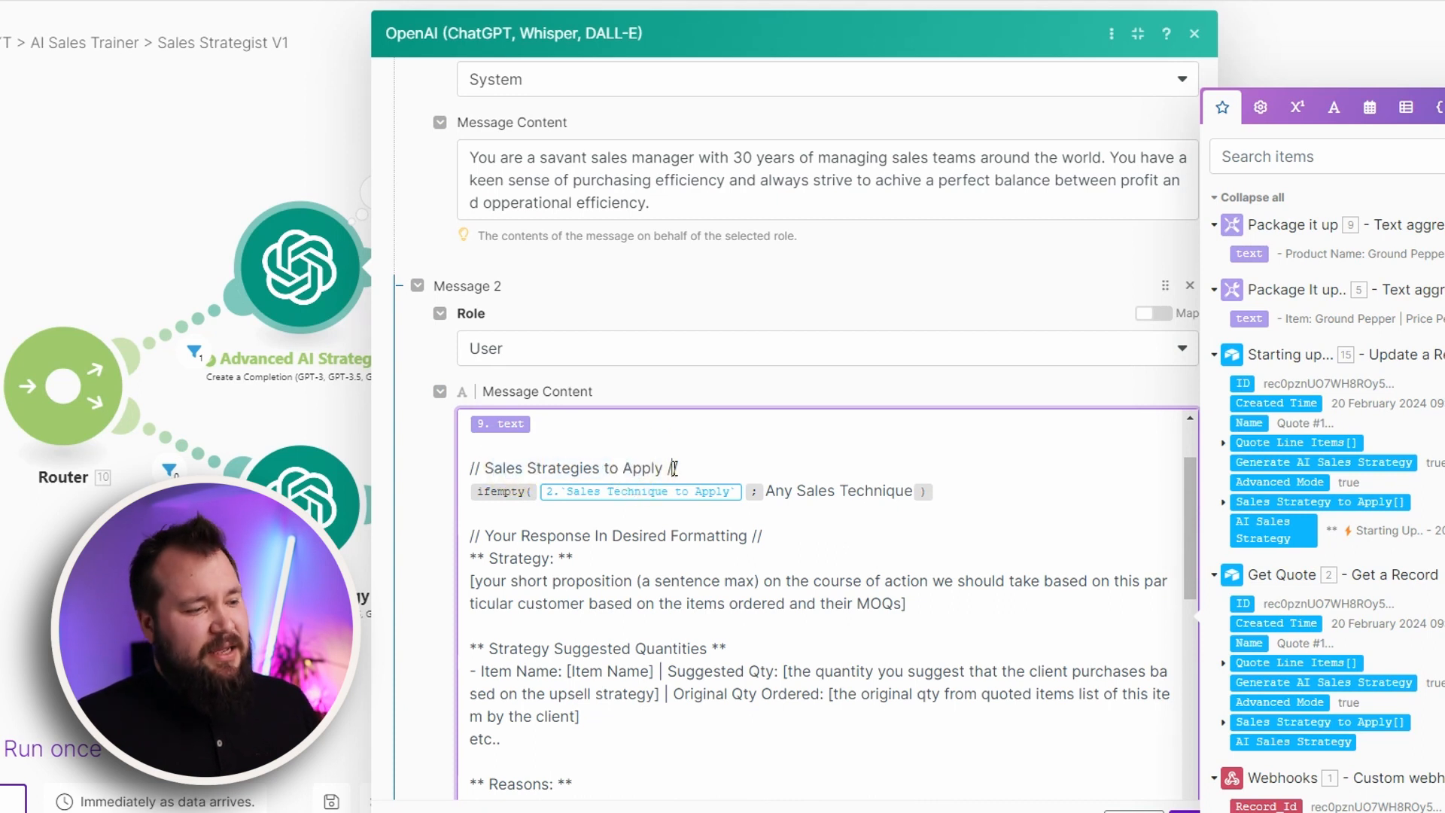
pyautogui.press('BackSpace')
pyautogui.click(1323, 722)
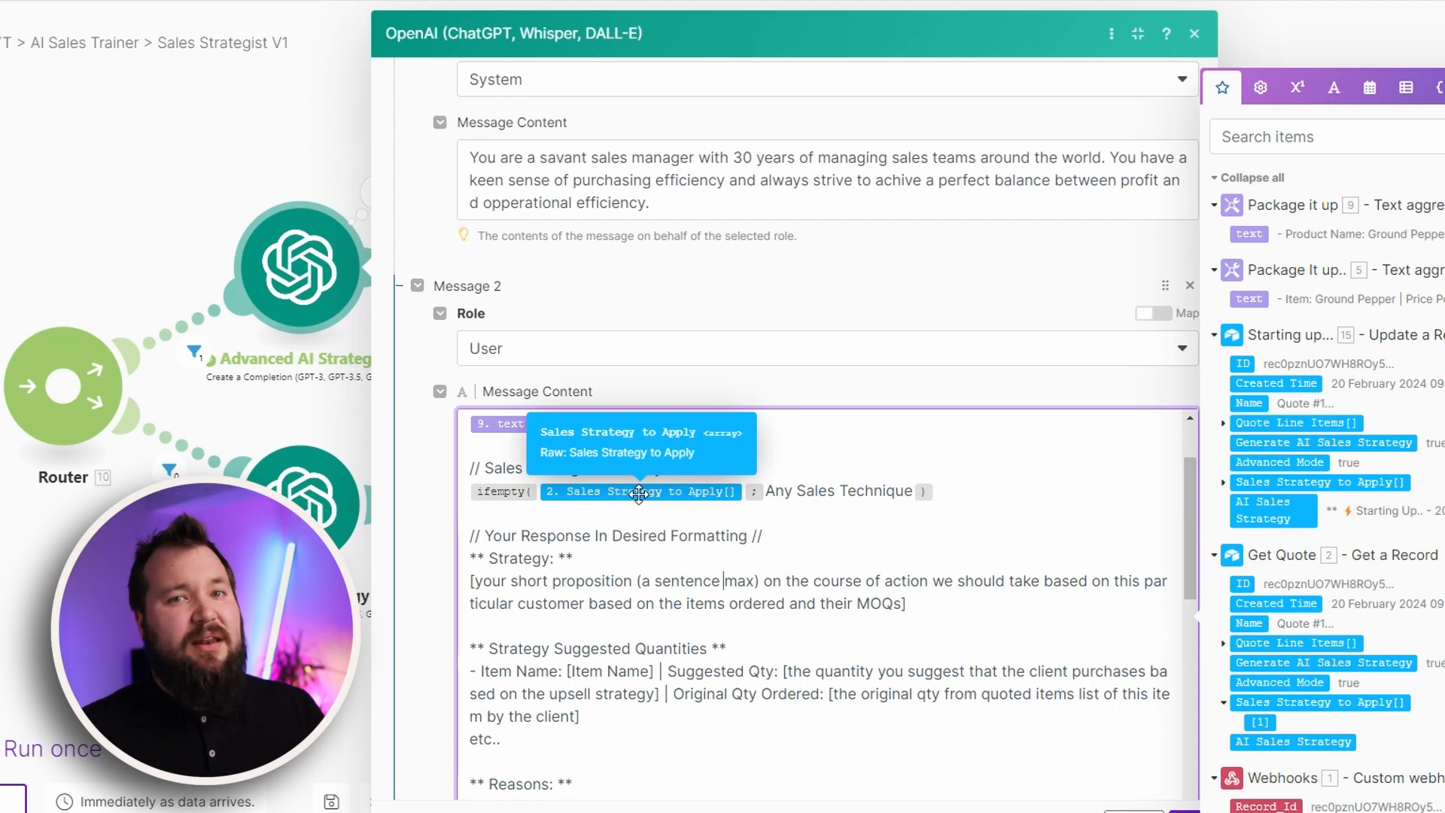
pyautogui.click(880, 482)
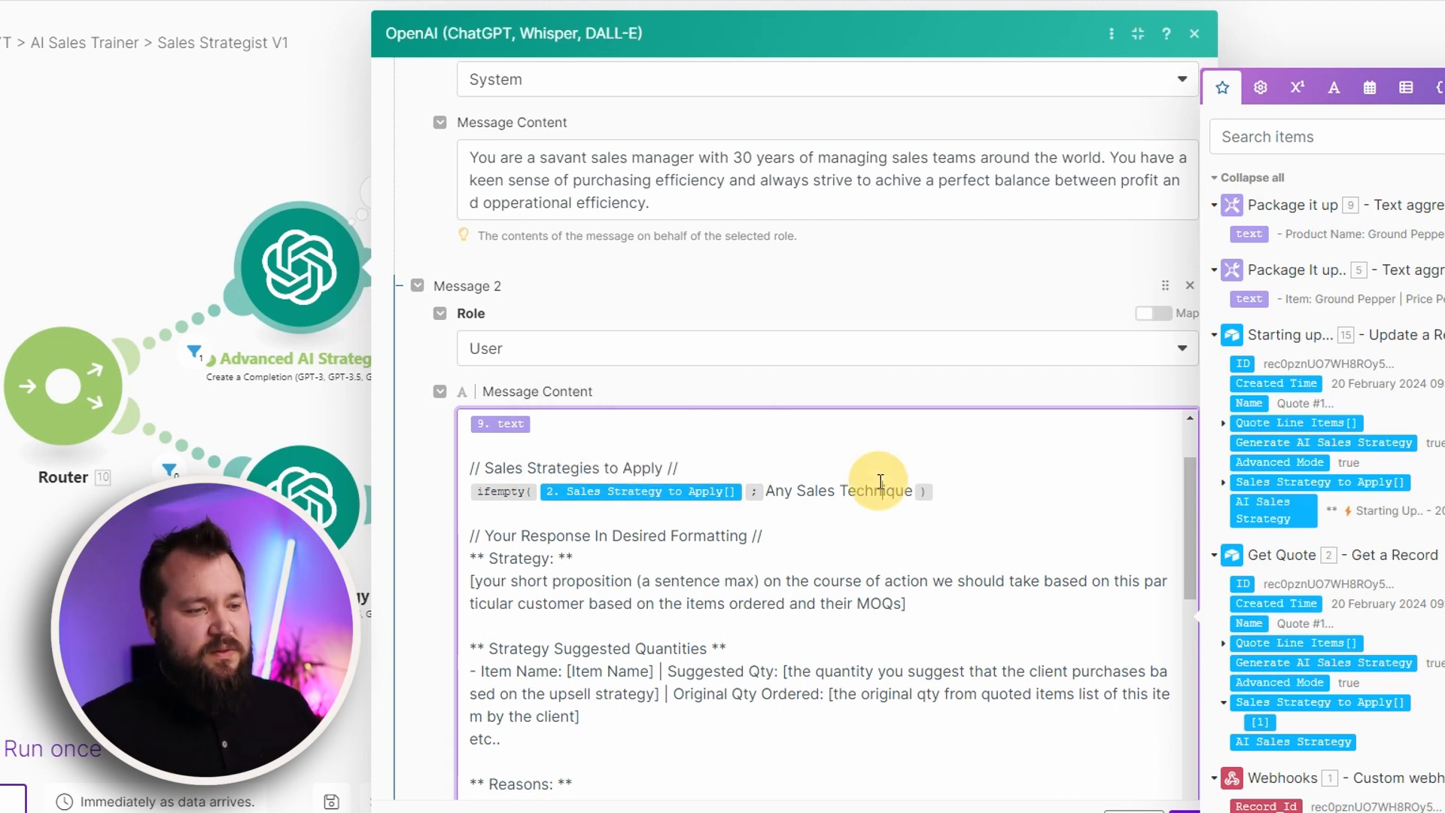
# Step: Review the Strategy and Strategy Suggested Quantities parts of the response format in the user message
pyautogui.scroll(-1, 626, 547)
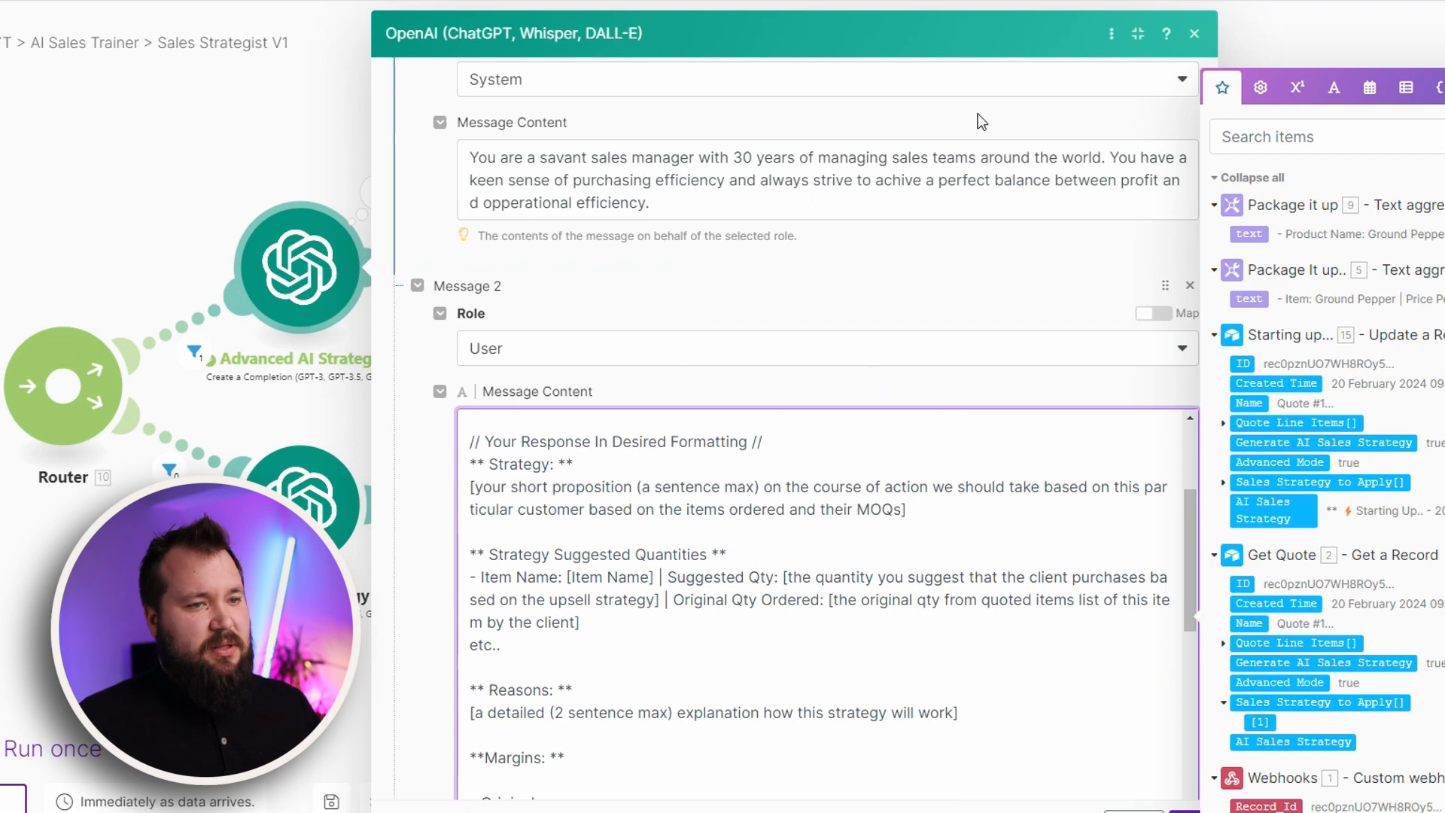
pyautogui.moveTo(483, 487); pyautogui.dragTo(629, 487)
pyautogui.click(757, 489)
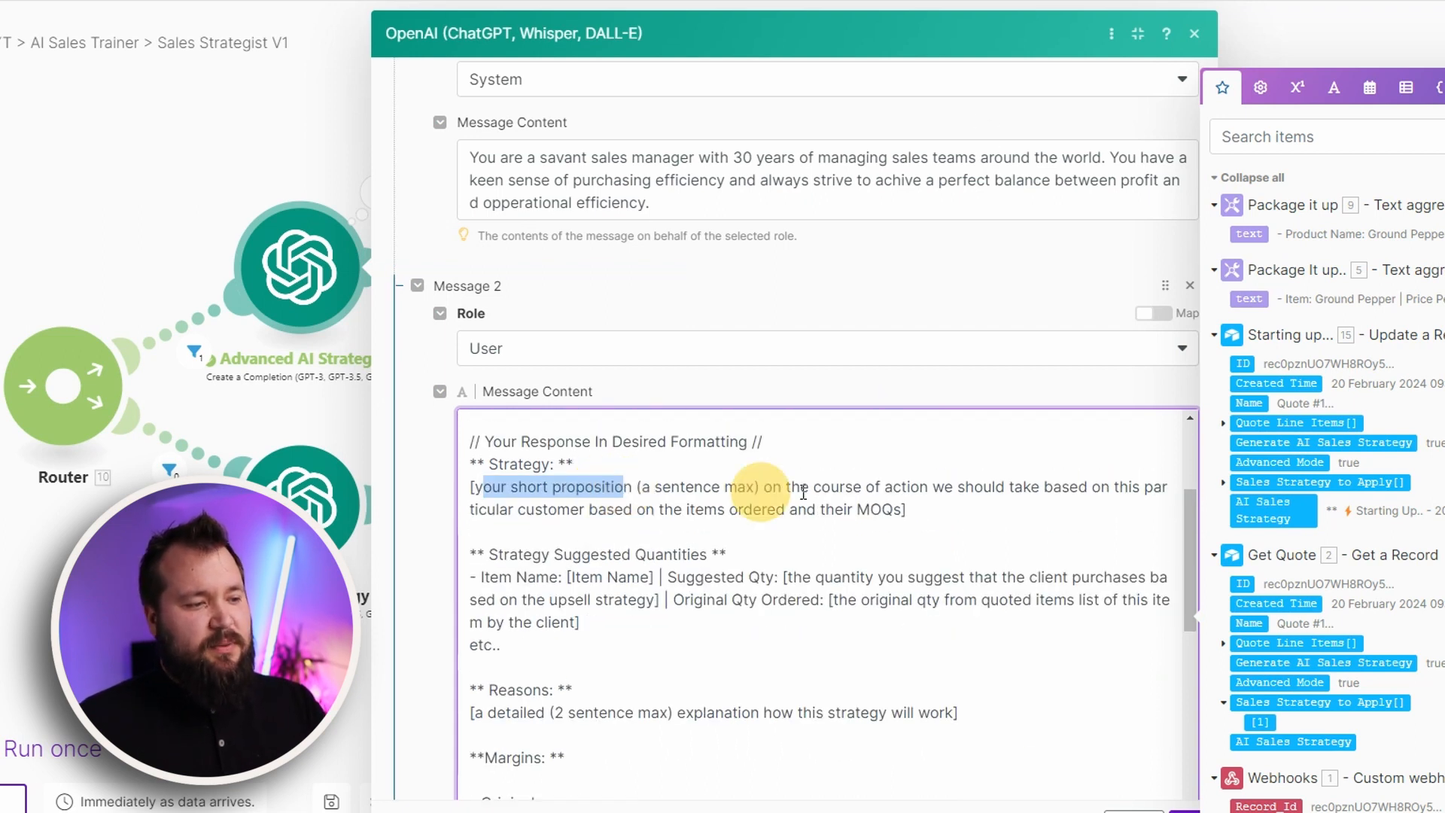
pyautogui.moveTo(885, 487); pyautogui.dragTo(1007, 502)
pyautogui.scroll(-2, 621, 580)
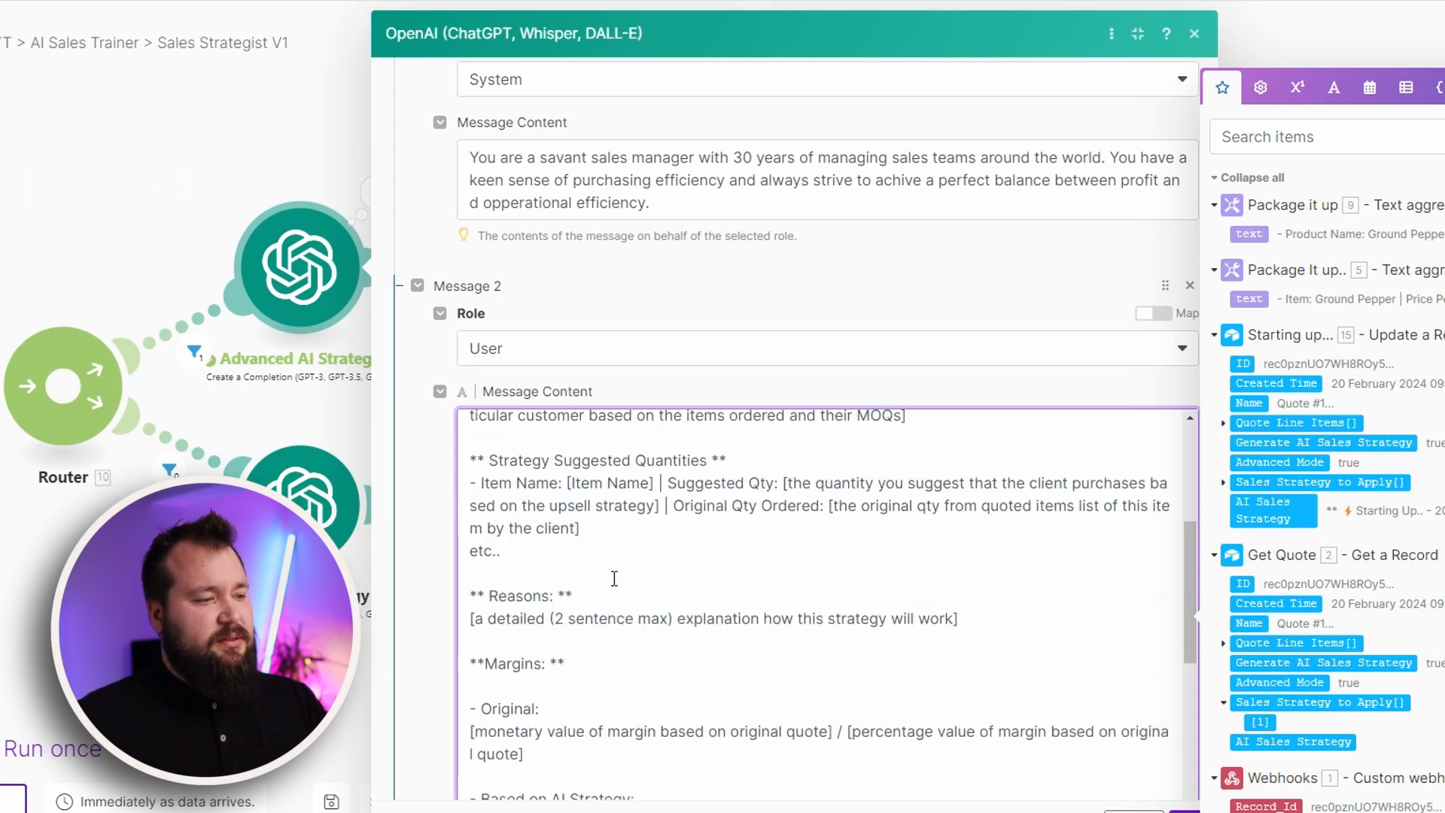
pyautogui.moveTo(498, 486); pyautogui.dragTo(655, 531)
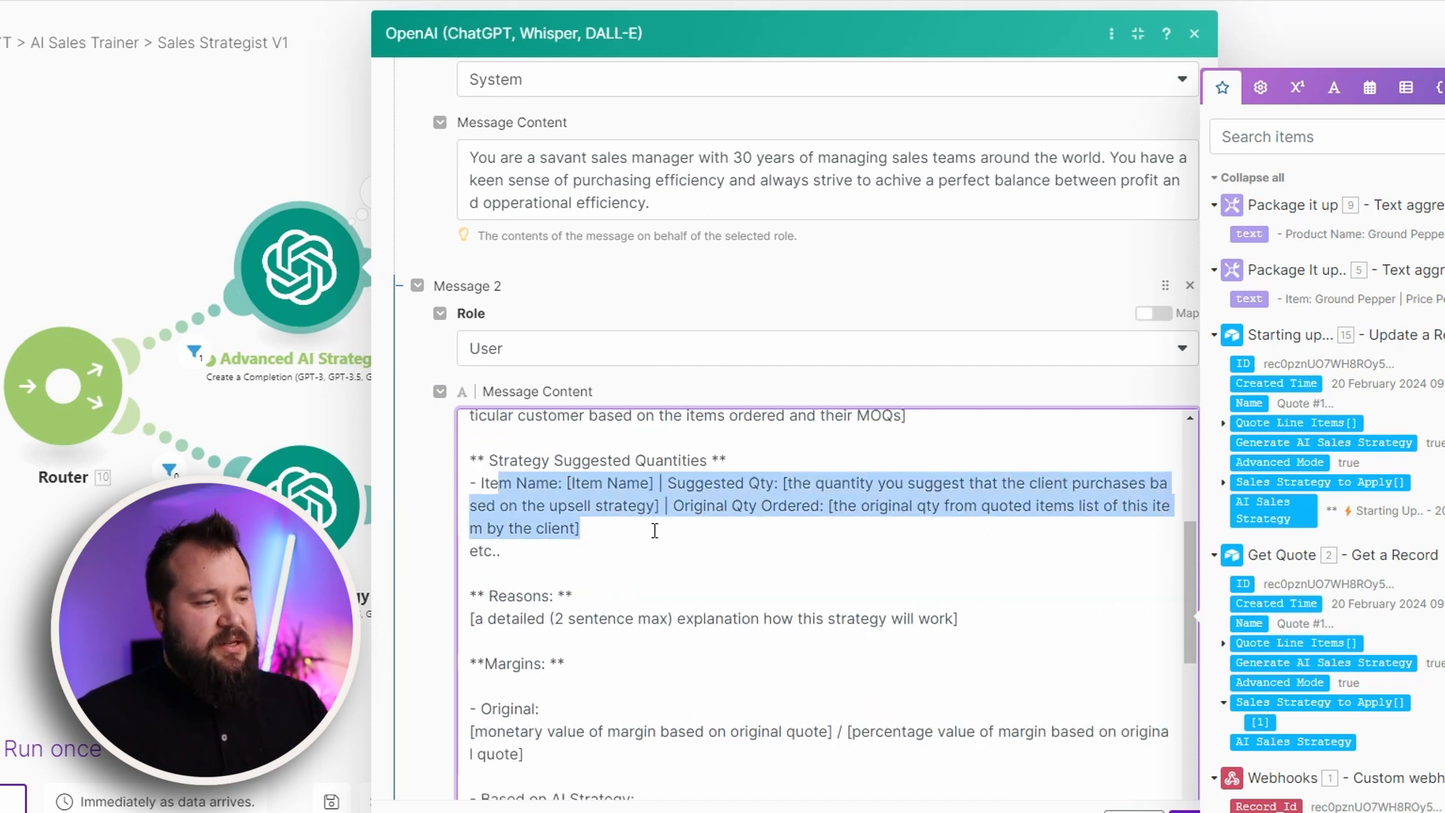
pyautogui.click(722, 487)
# Step: Review the Reasons and Margins parts of the response format, covering the original quote and the AI strategy
pyautogui.scroll(-2, 689, 510)
pyautogui.scroll(2, 641, 535)
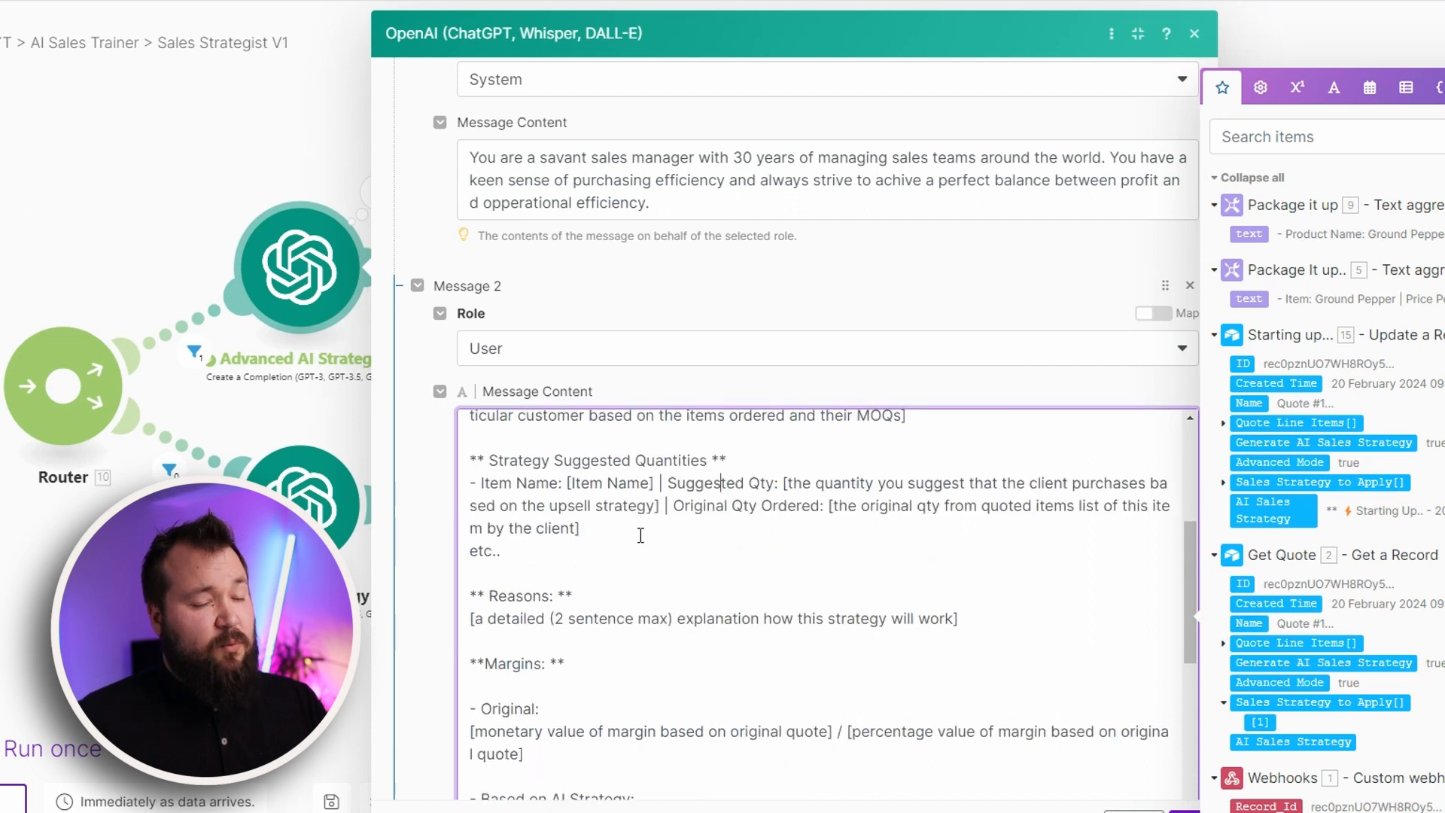
pyautogui.scroll(-2, 640, 535)
pyautogui.scroll(-2, 517, 538)
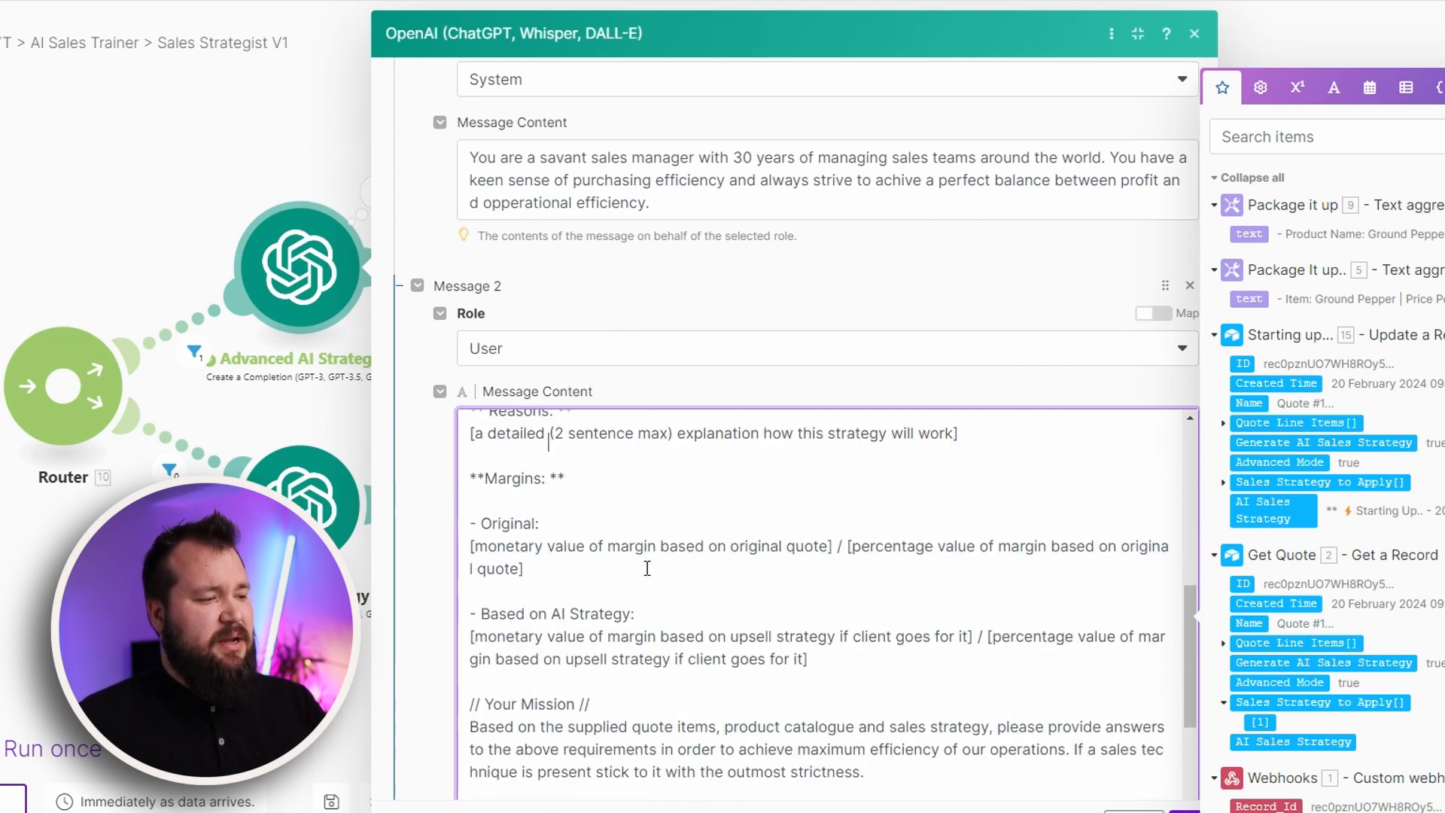
pyautogui.moveTo(512, 529); pyautogui.dragTo(529, 544)
pyautogui.scroll(-2, 568, 547)
pyautogui.scroll(2, 568, 547)
pyautogui.scroll(-2, 567, 547)
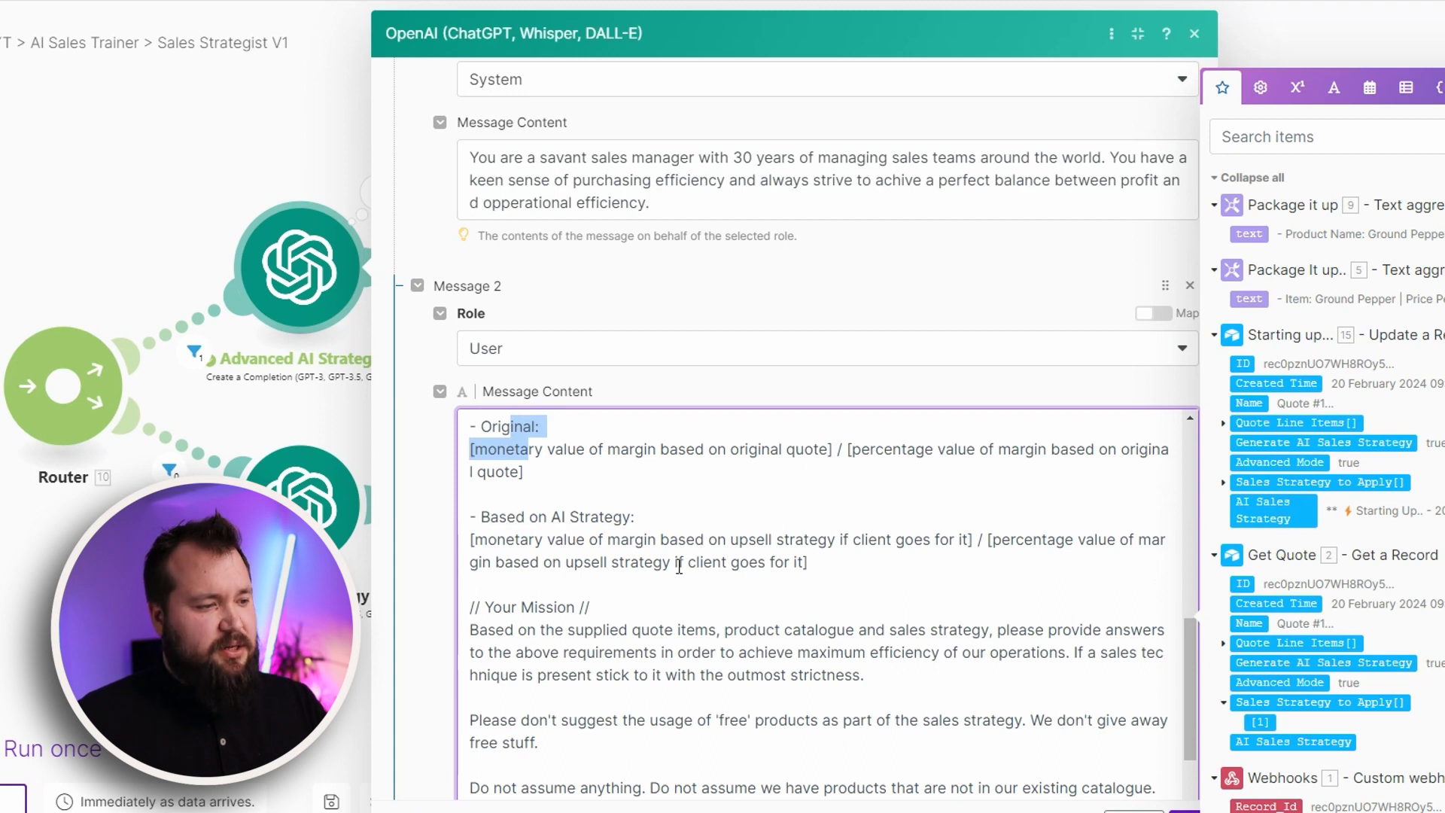
# Step: Review the Your Mission instructions in the user message, including the rules on free products and the existing catalogue
pyautogui.scroll(-3, 679, 566)
pyautogui.moveTo(517, 490); pyautogui.dragTo(725, 606)
pyautogui.click(614, 626)
pyautogui.tripleClick(558, 608)
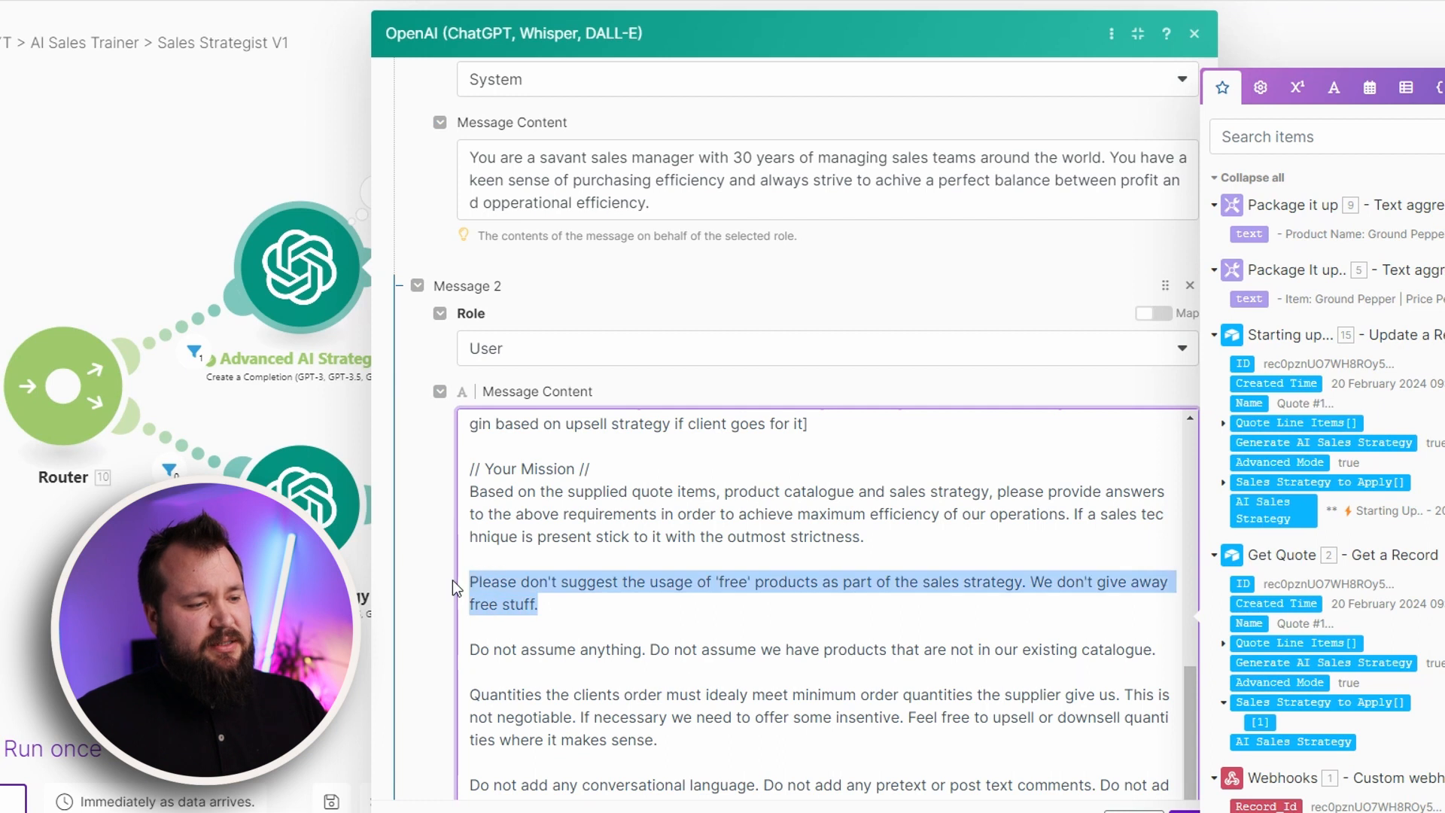
pyautogui.click(807, 606)
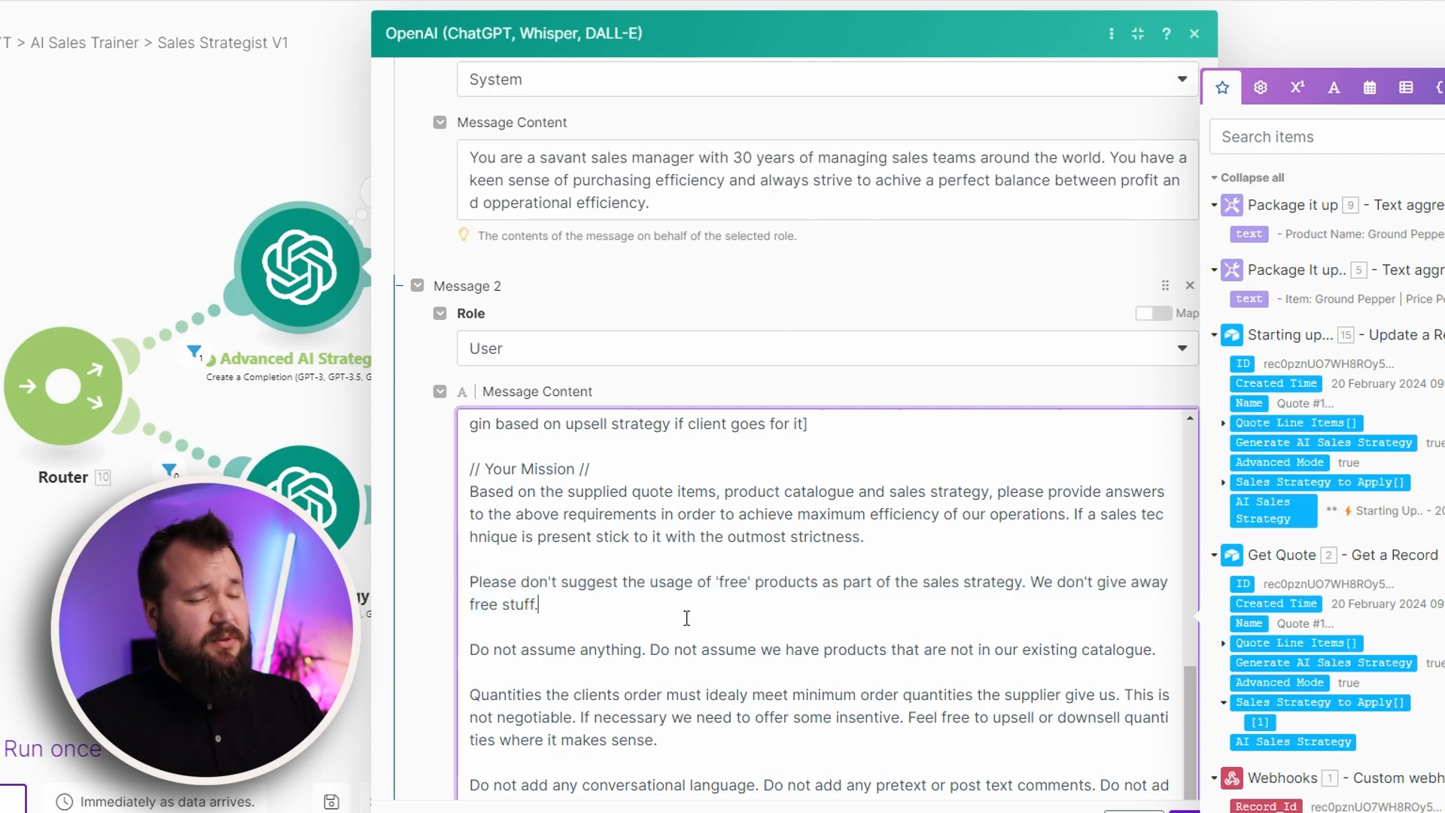
pyautogui.scroll(-1, 685, 617)
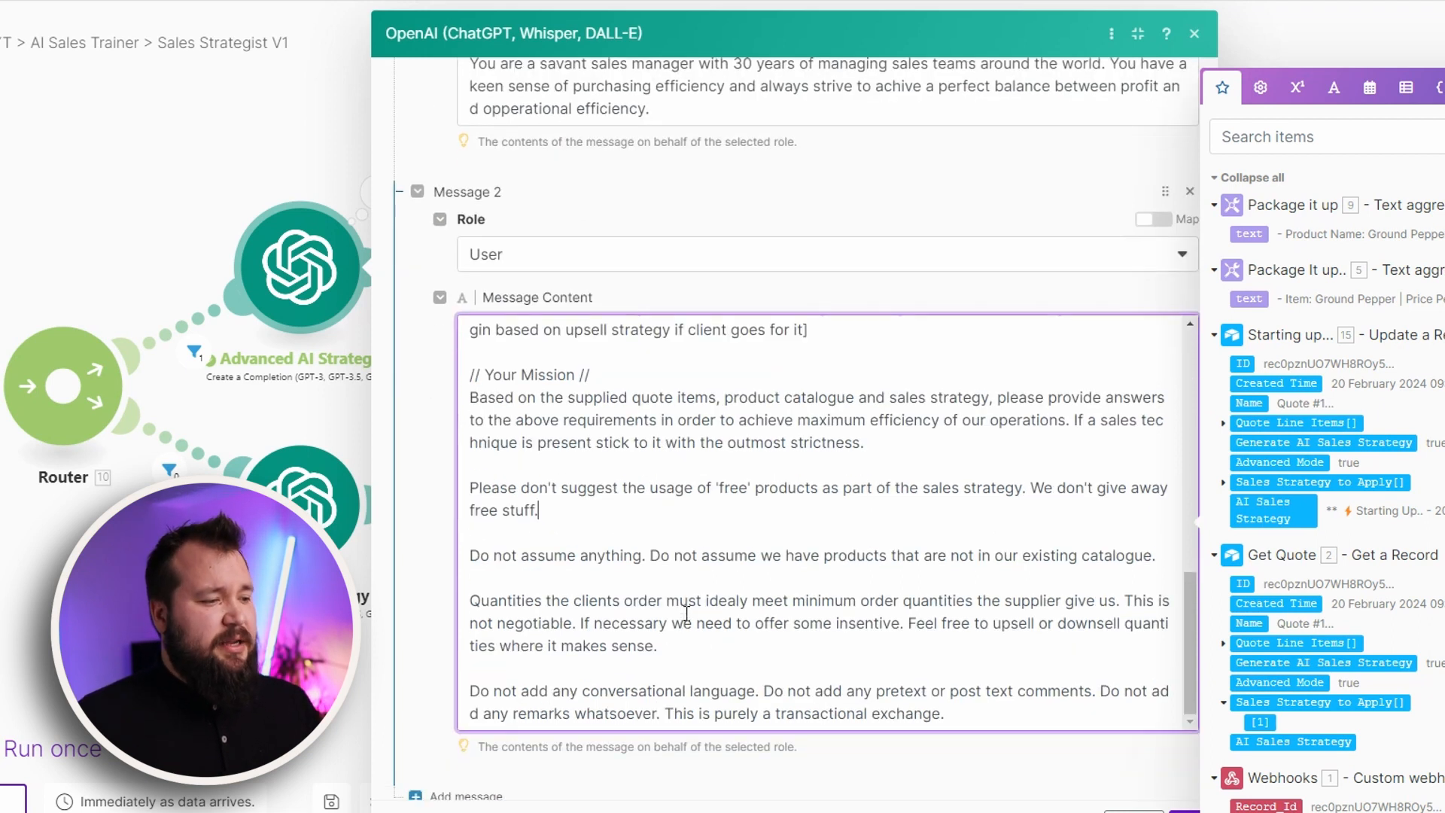
pyautogui.moveTo(874, 557); pyautogui.dragTo(972, 569)
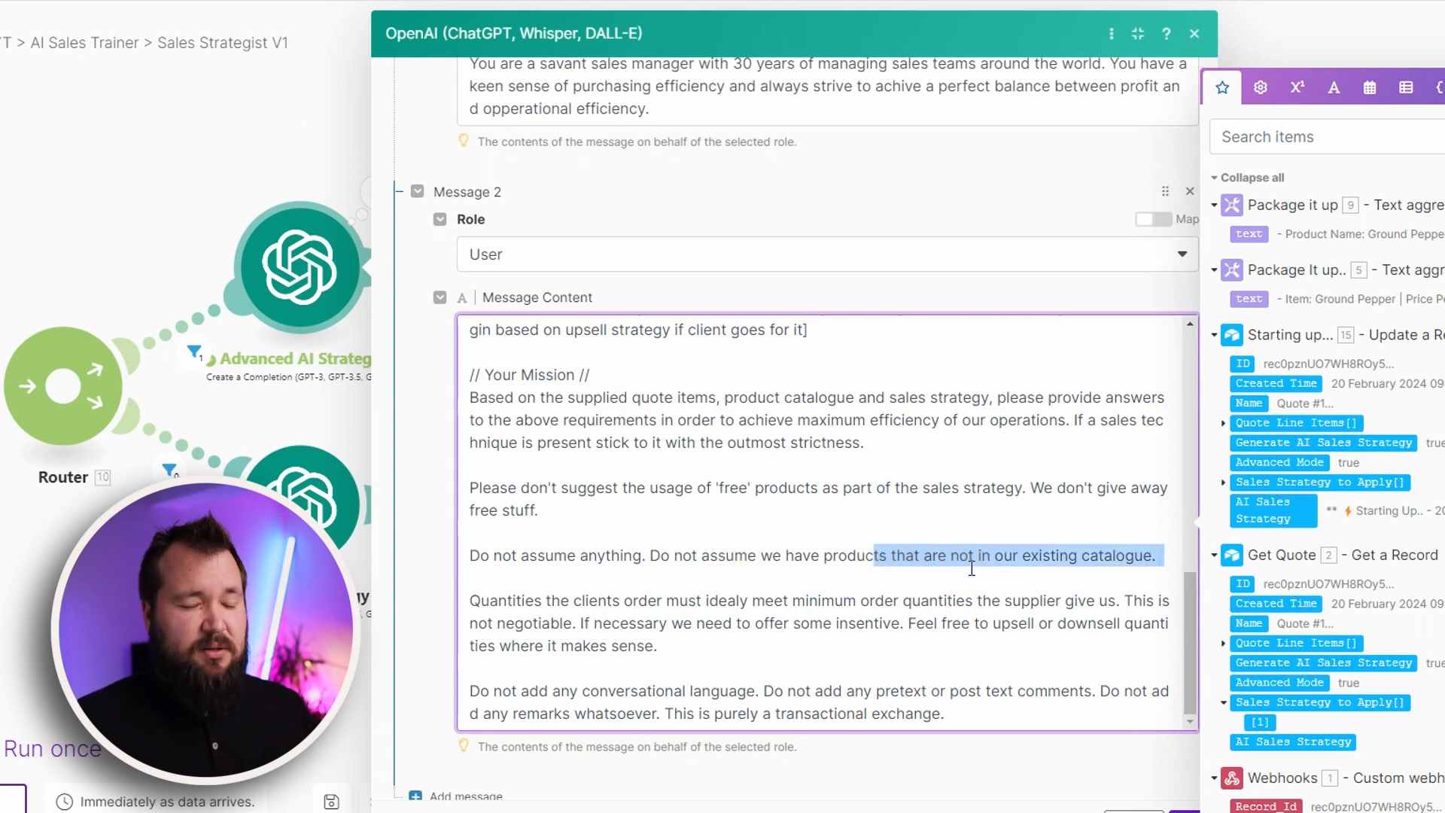
# Step: Review the rest of the Your Mission section, covering minimum order quantities and the ban on conversational language
pyautogui.click(956, 588)
pyautogui.scroll(-1, 777, 673)
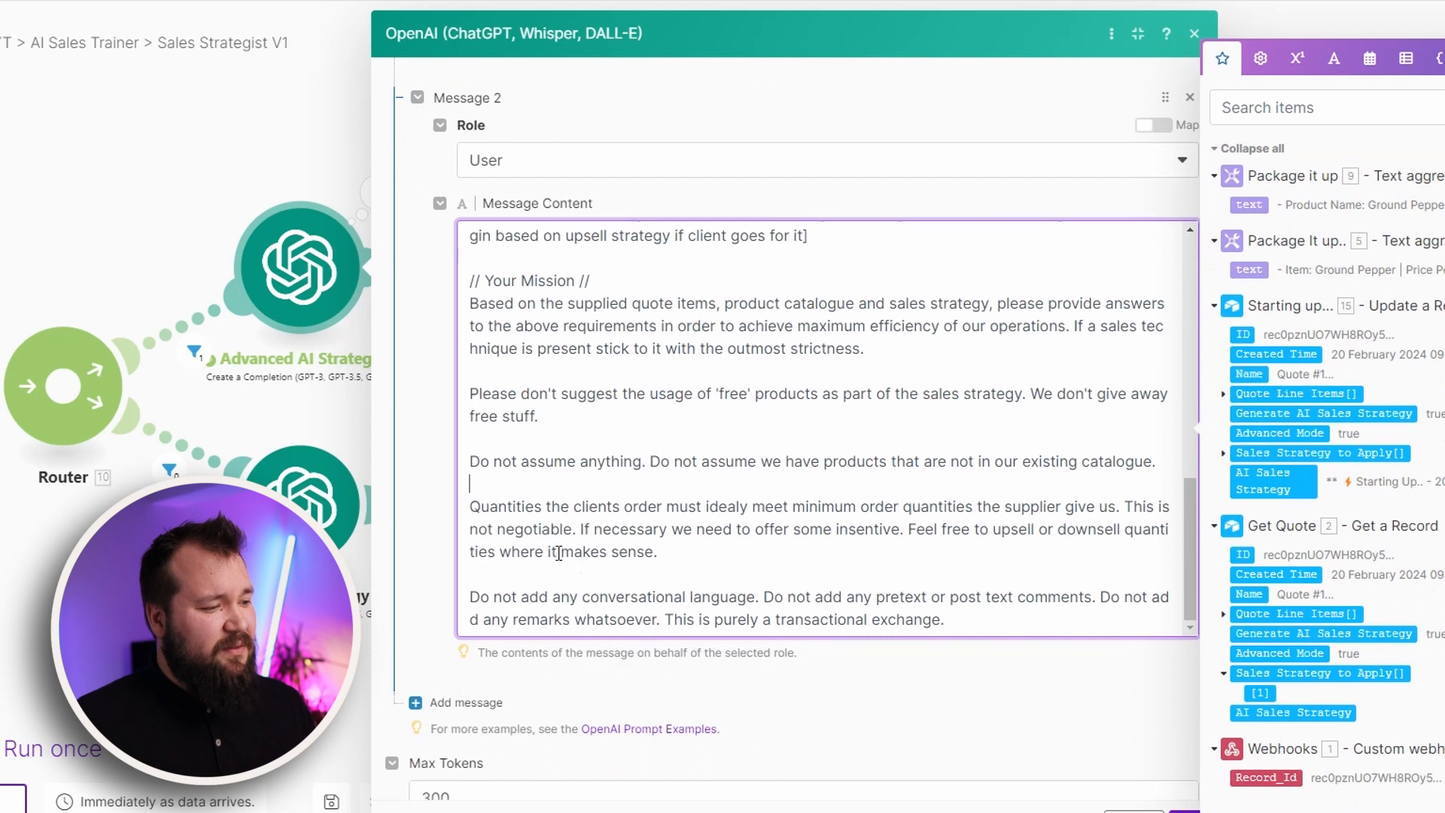
pyautogui.click(661, 510)
pyautogui.moveTo(945, 619); pyautogui.dragTo(419, 596)
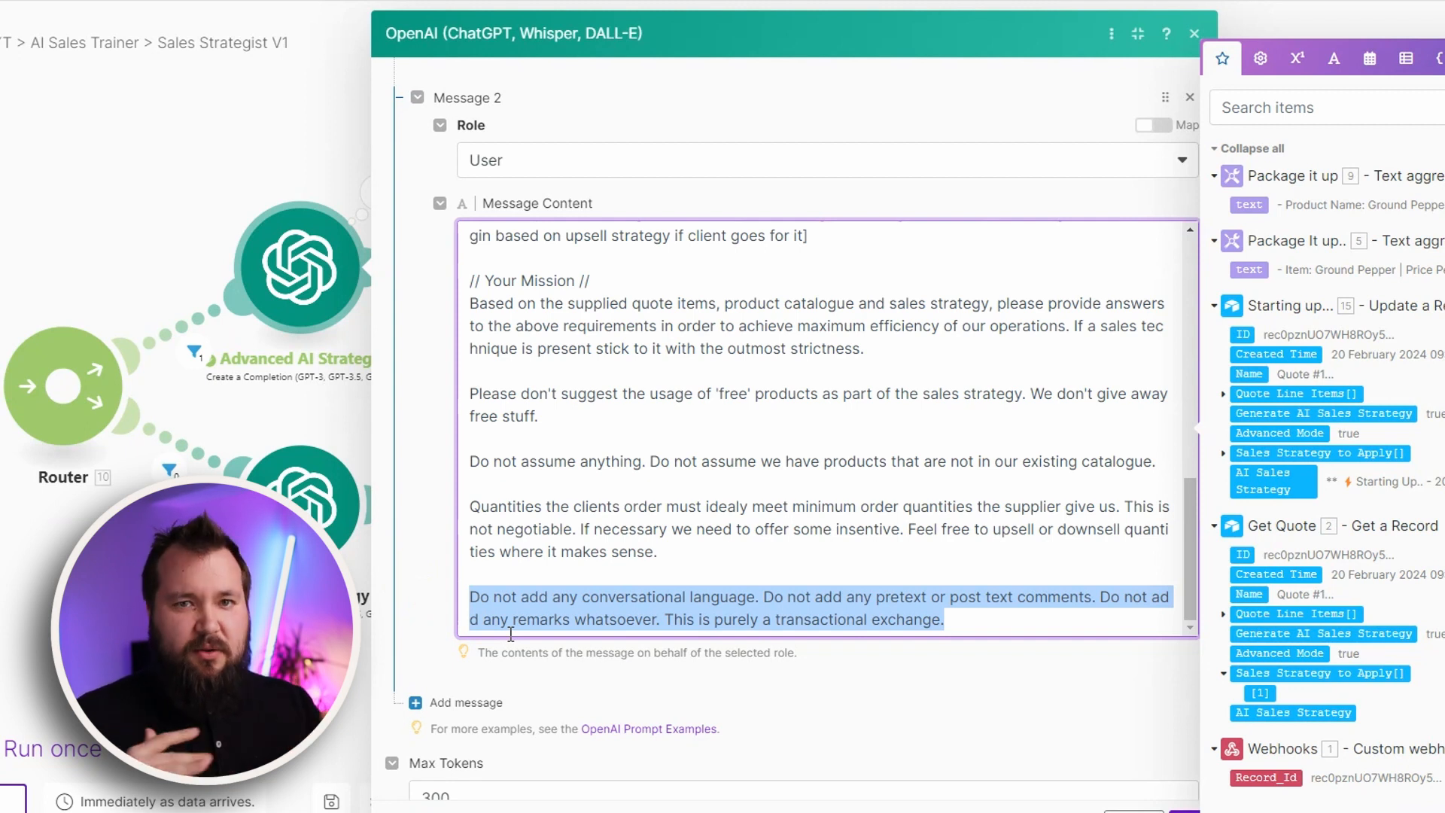
pyautogui.click(933, 652)
pyautogui.scroll(-3, 978, 663)
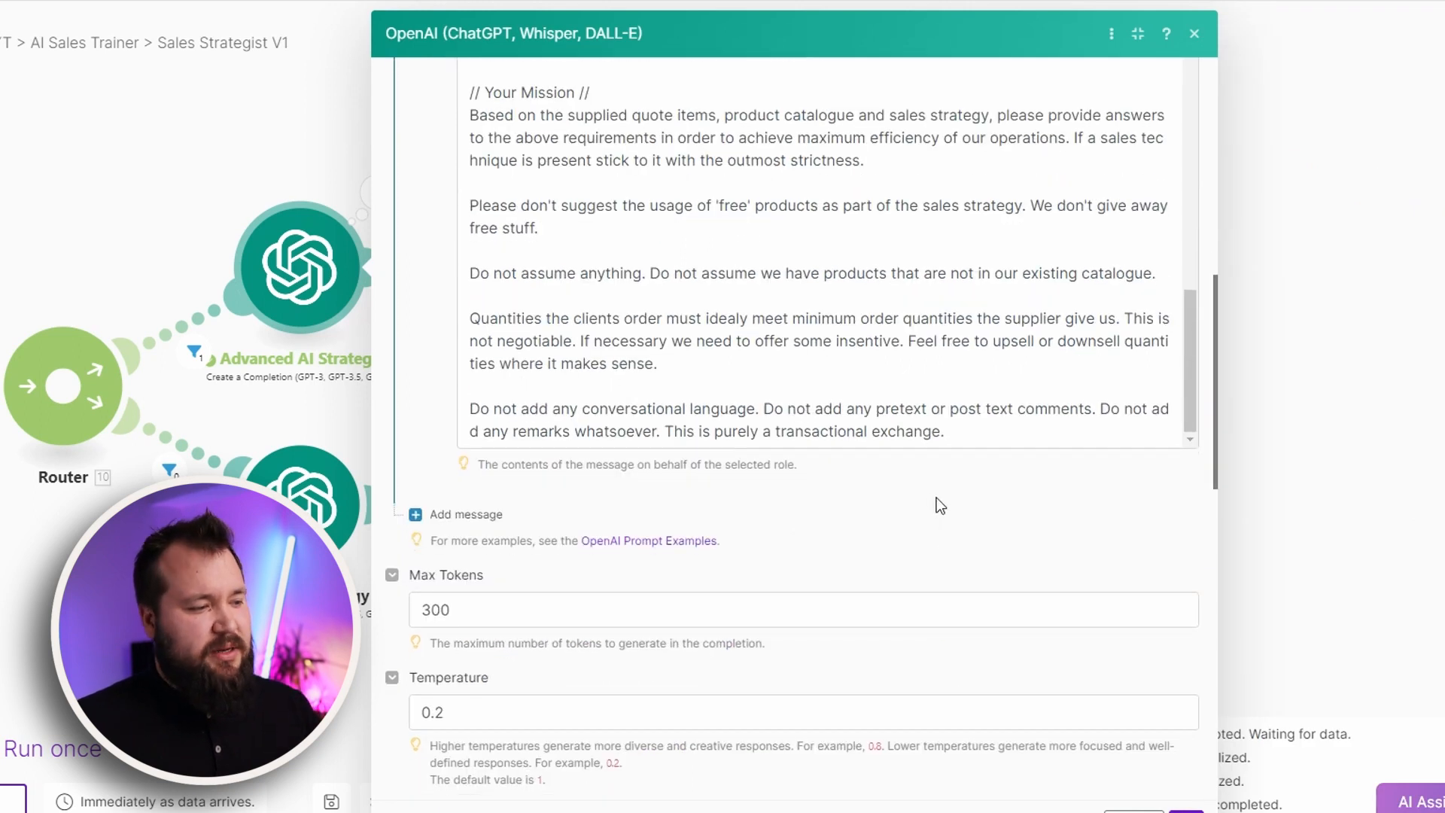
# Step: Check the Temperature setting and set Max Tokens to 800 in the Advanced AI Strategy module
pyautogui.scroll(-3, 541, 585)
pyautogui.click(430, 530)
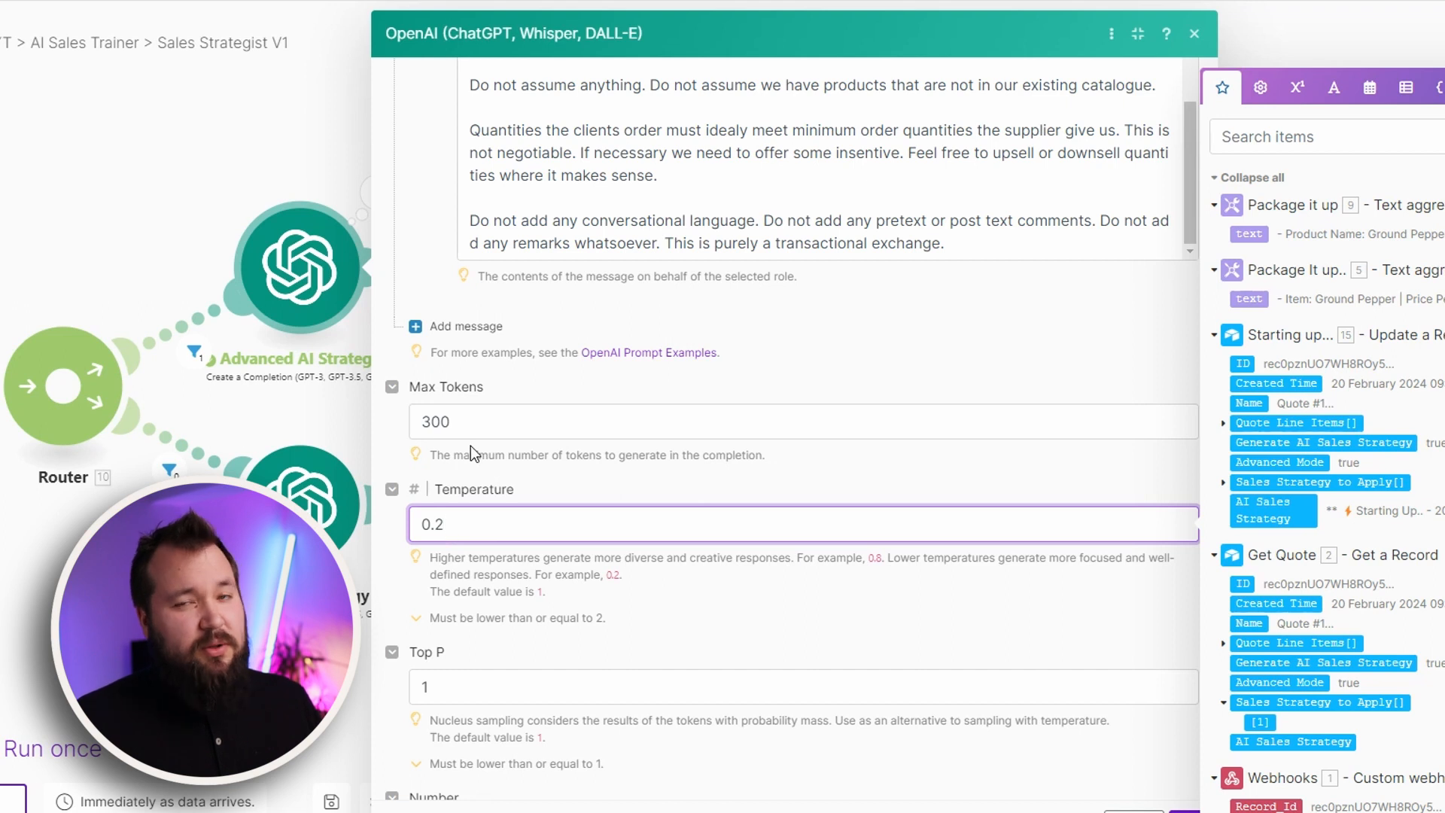
pyautogui.doubleClick(435, 421)
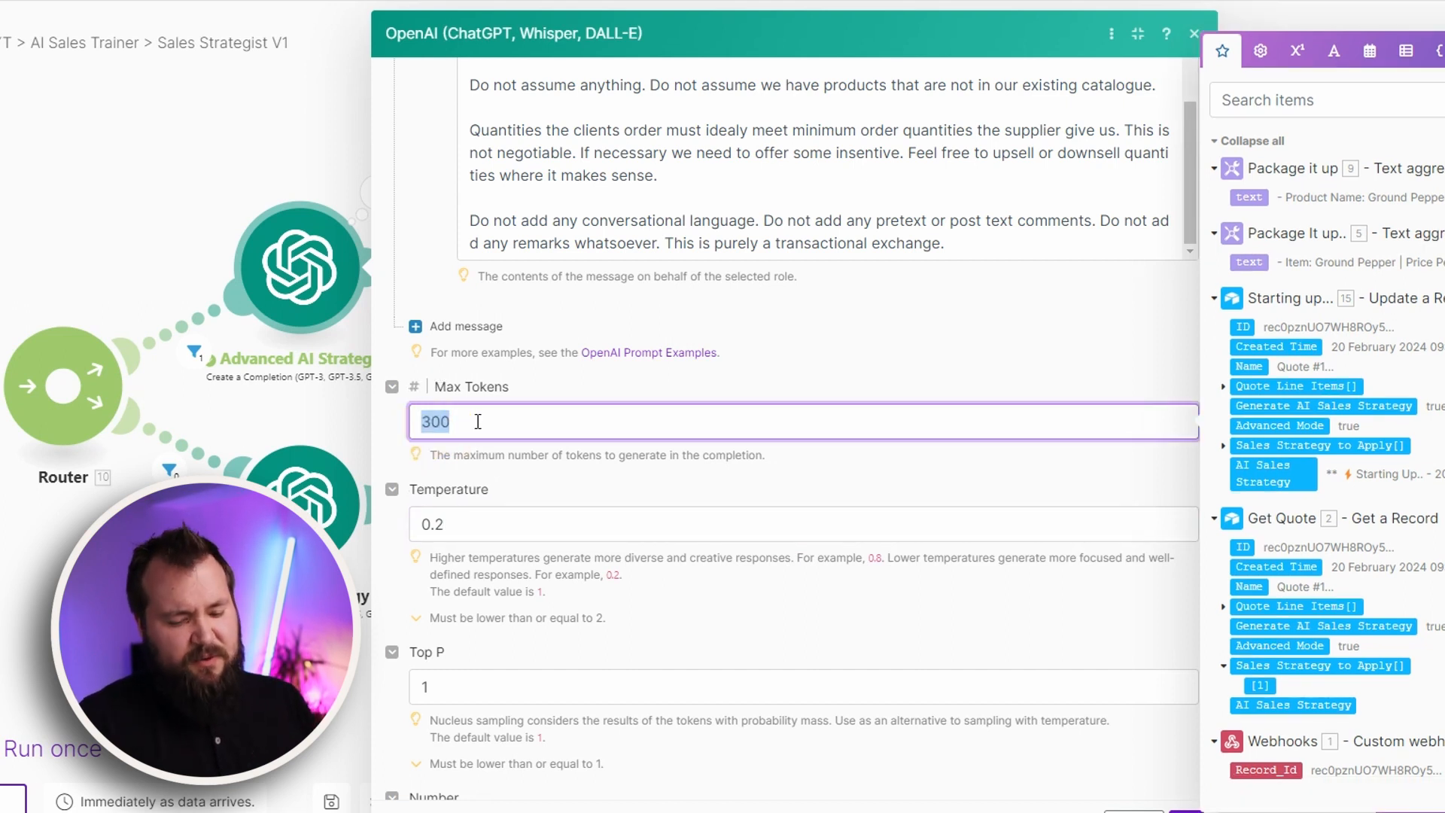
pyautogui.write('800')
pyautogui.click(594, 456)
pyautogui.click(571, 427)
pyautogui.click(615, 456)
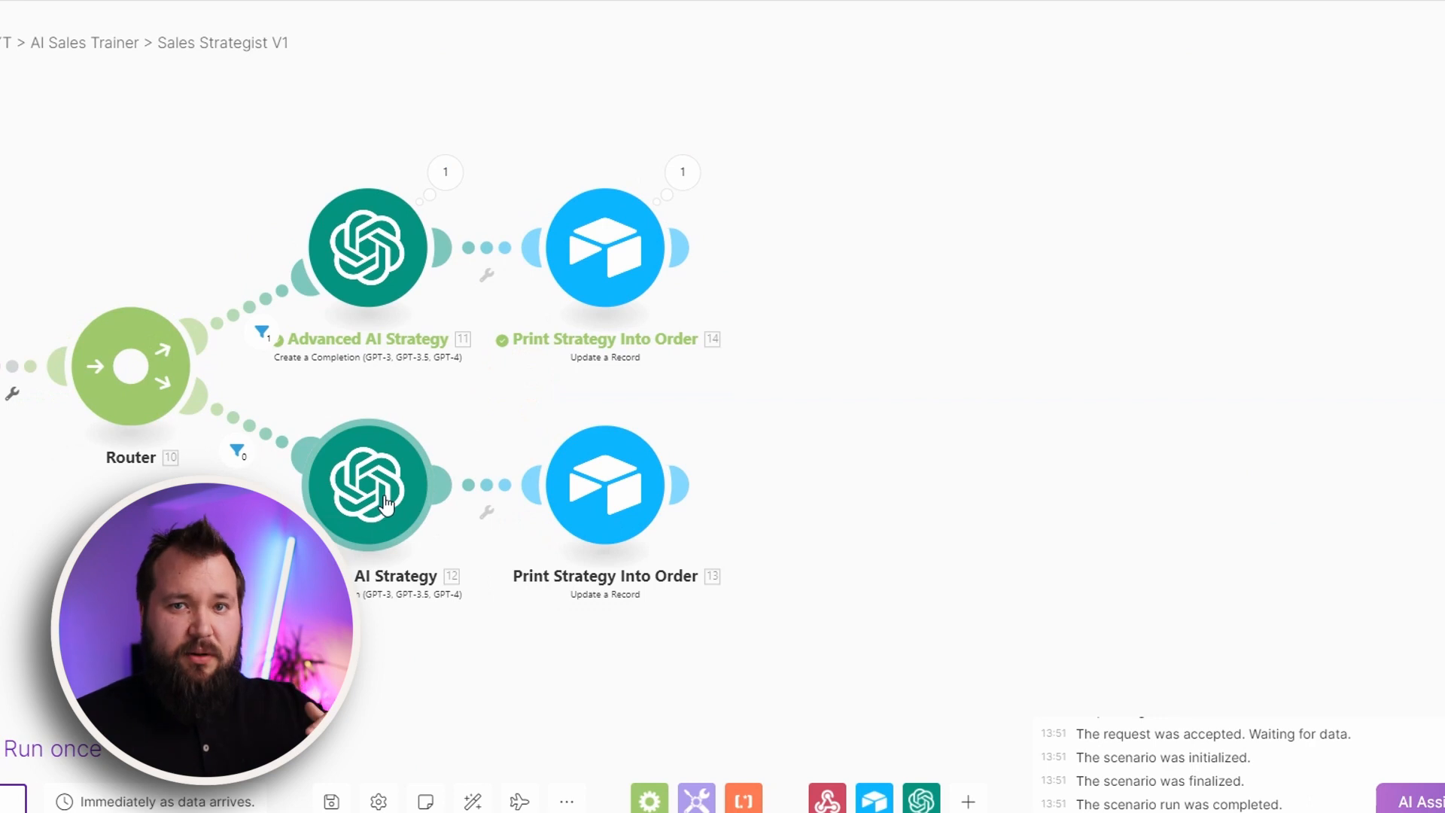
# Step: Open the other branch's AI Strategy module in an enlarged view and examine the Strategy response format in its user message
pyautogui.click(393, 521)
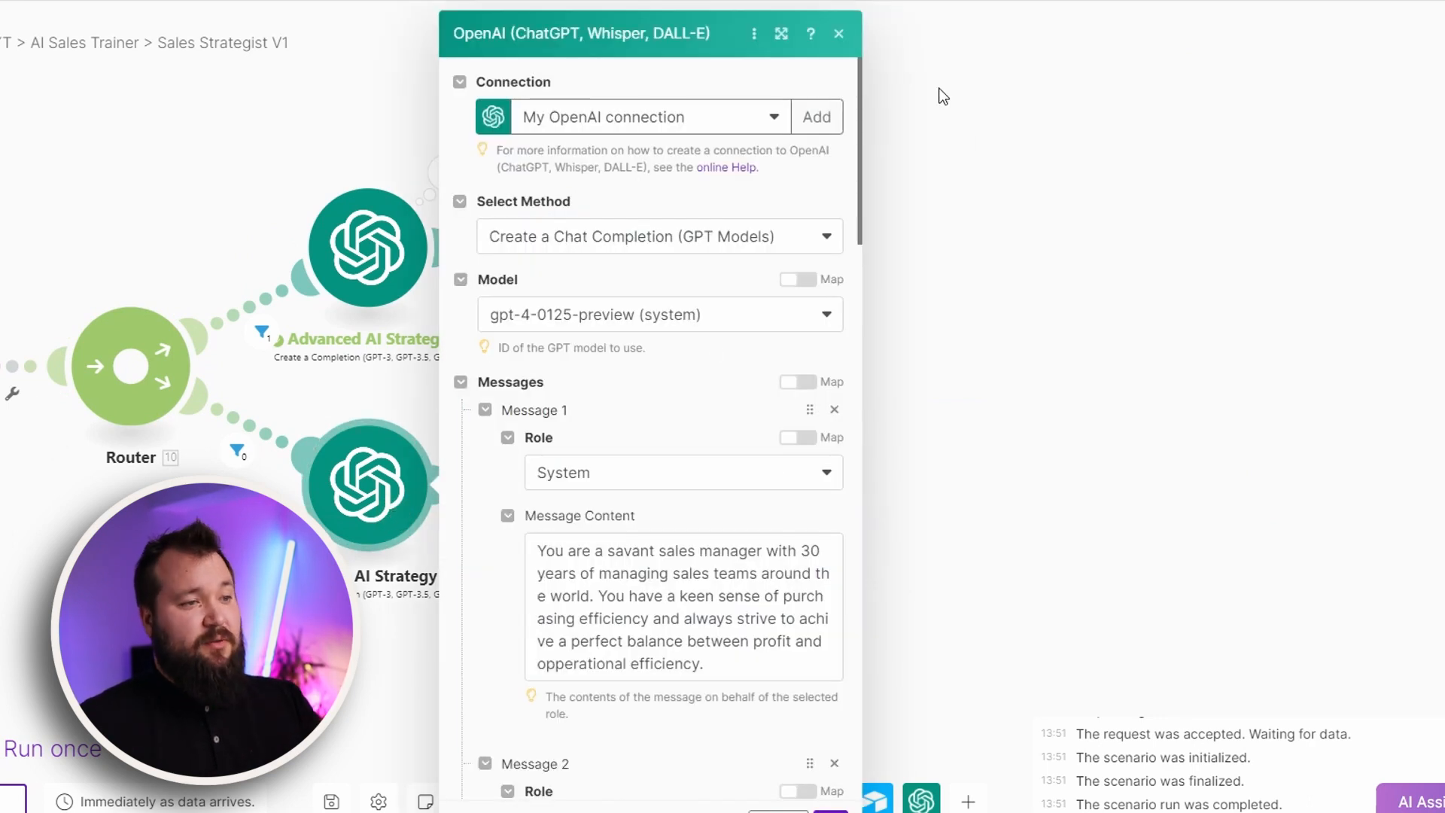
pyautogui.click(782, 33)
pyautogui.scroll(-5, 593, 594)
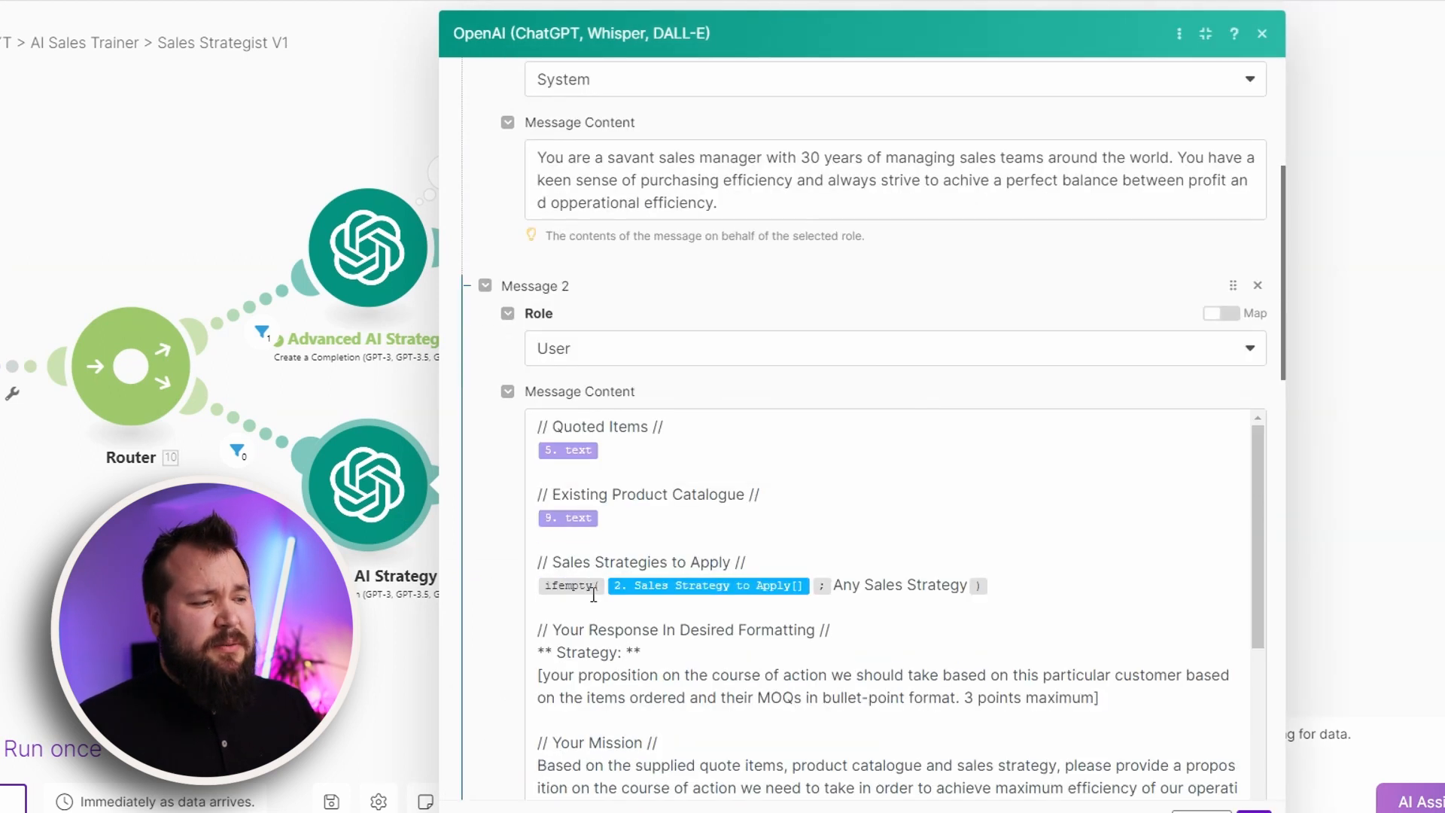
pyautogui.scroll(-3, 886, 562)
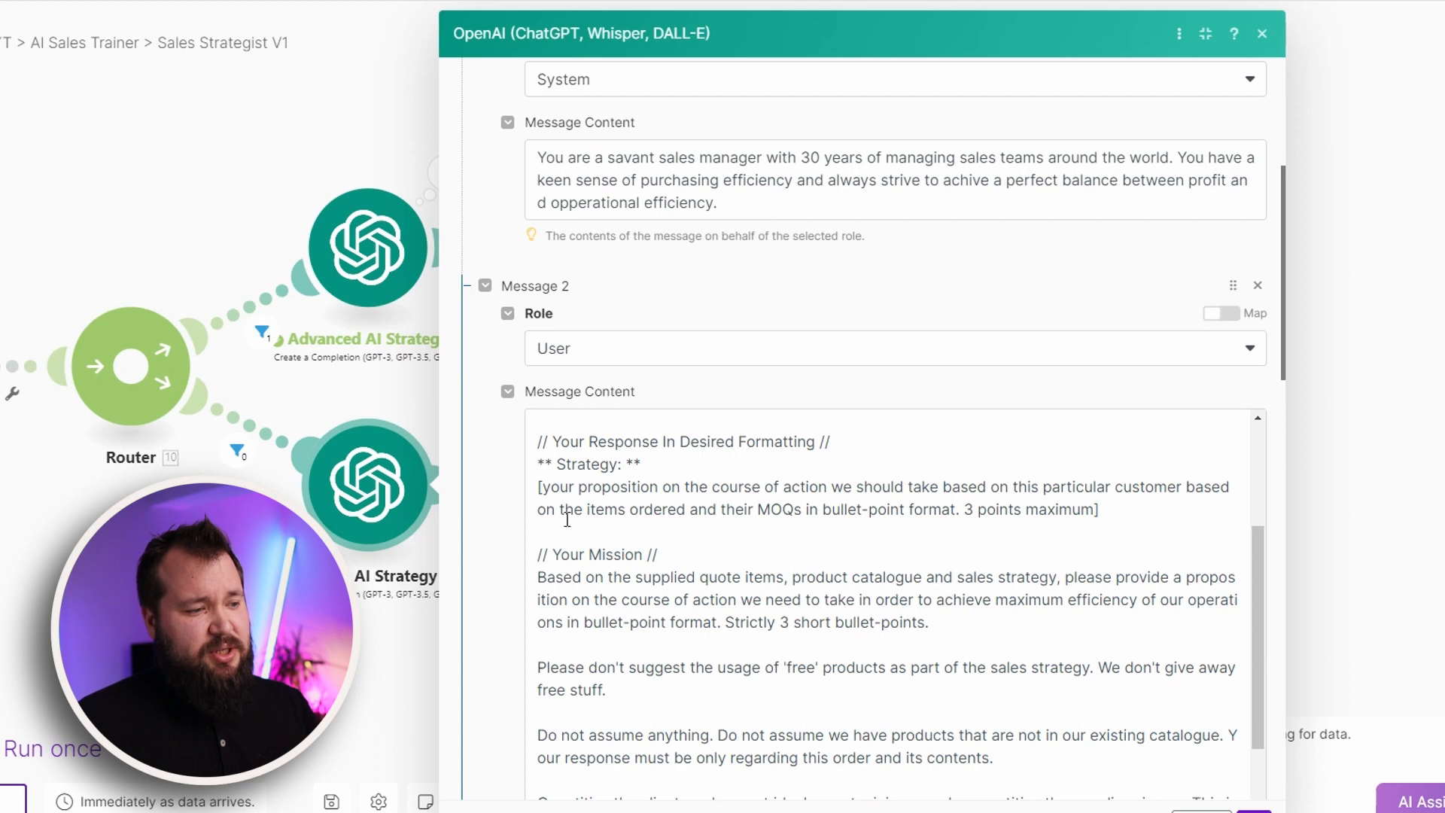
pyautogui.moveTo(542, 487); pyautogui.dragTo(1120, 508)
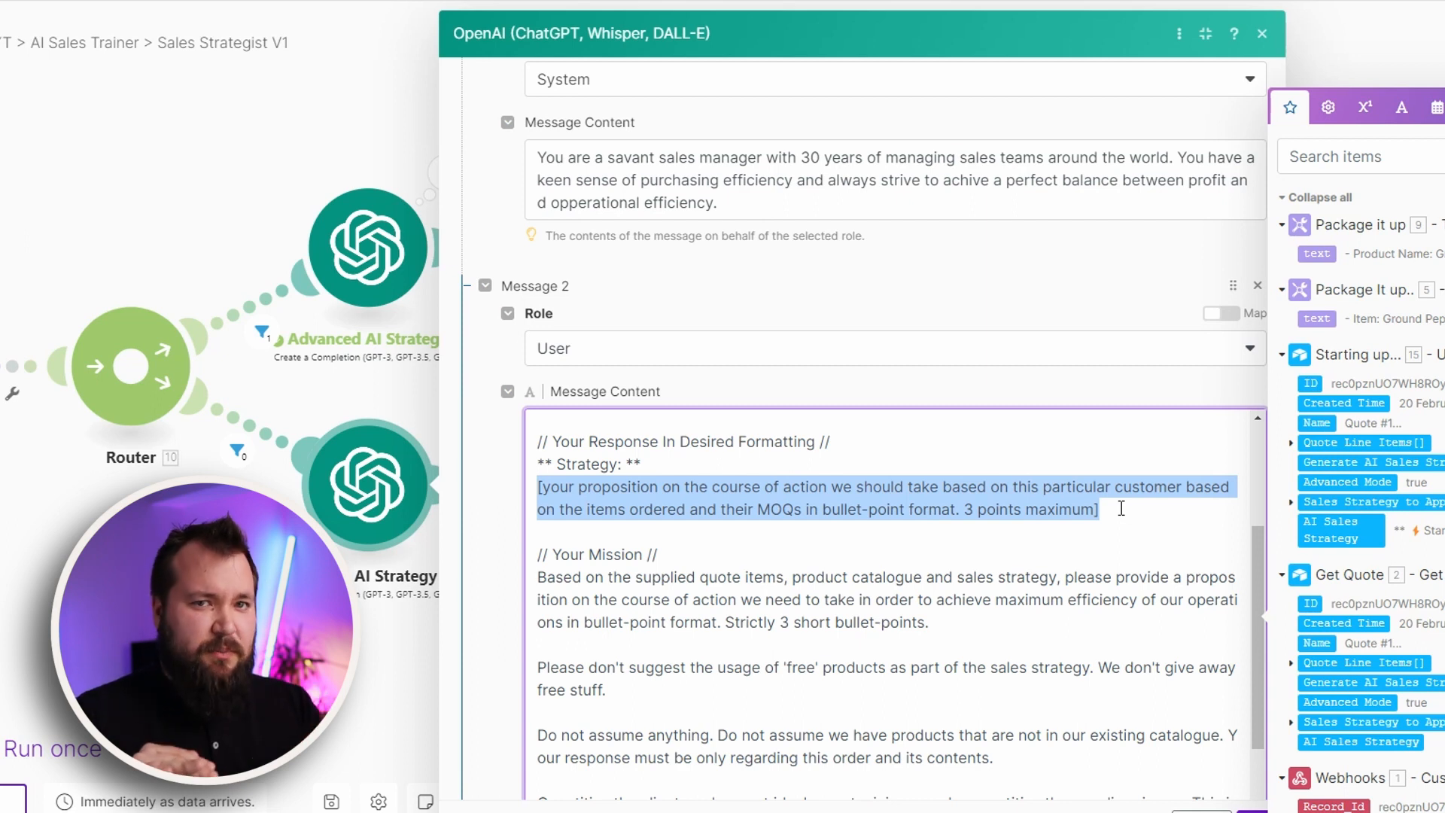
# Step: Review the non-advanced AI Strategy module's Your Mission instructions and its Temperature setting, then leave the module
pyautogui.scroll(-2, 968, 612)
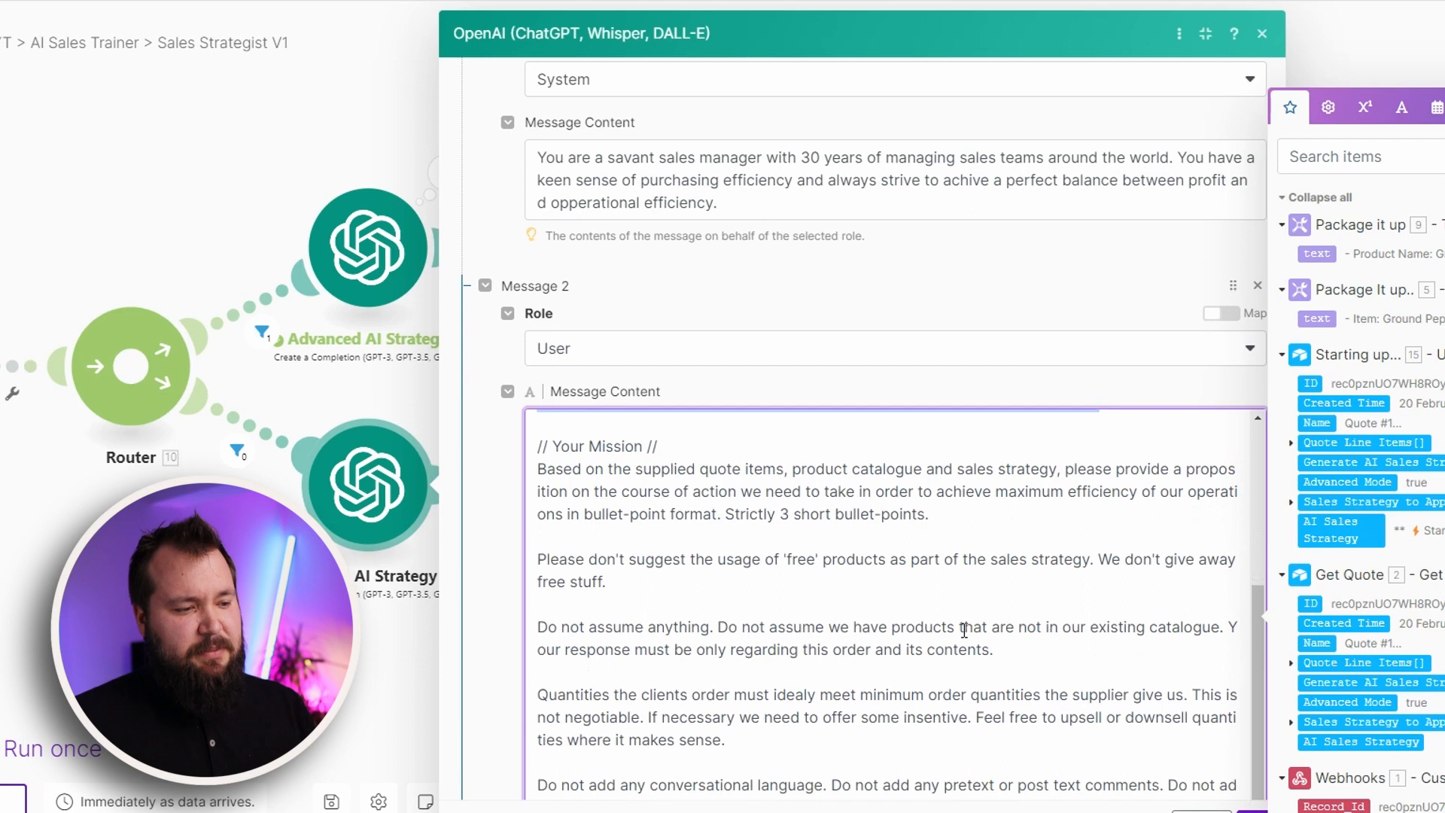
pyautogui.scroll(-3, 838, 696)
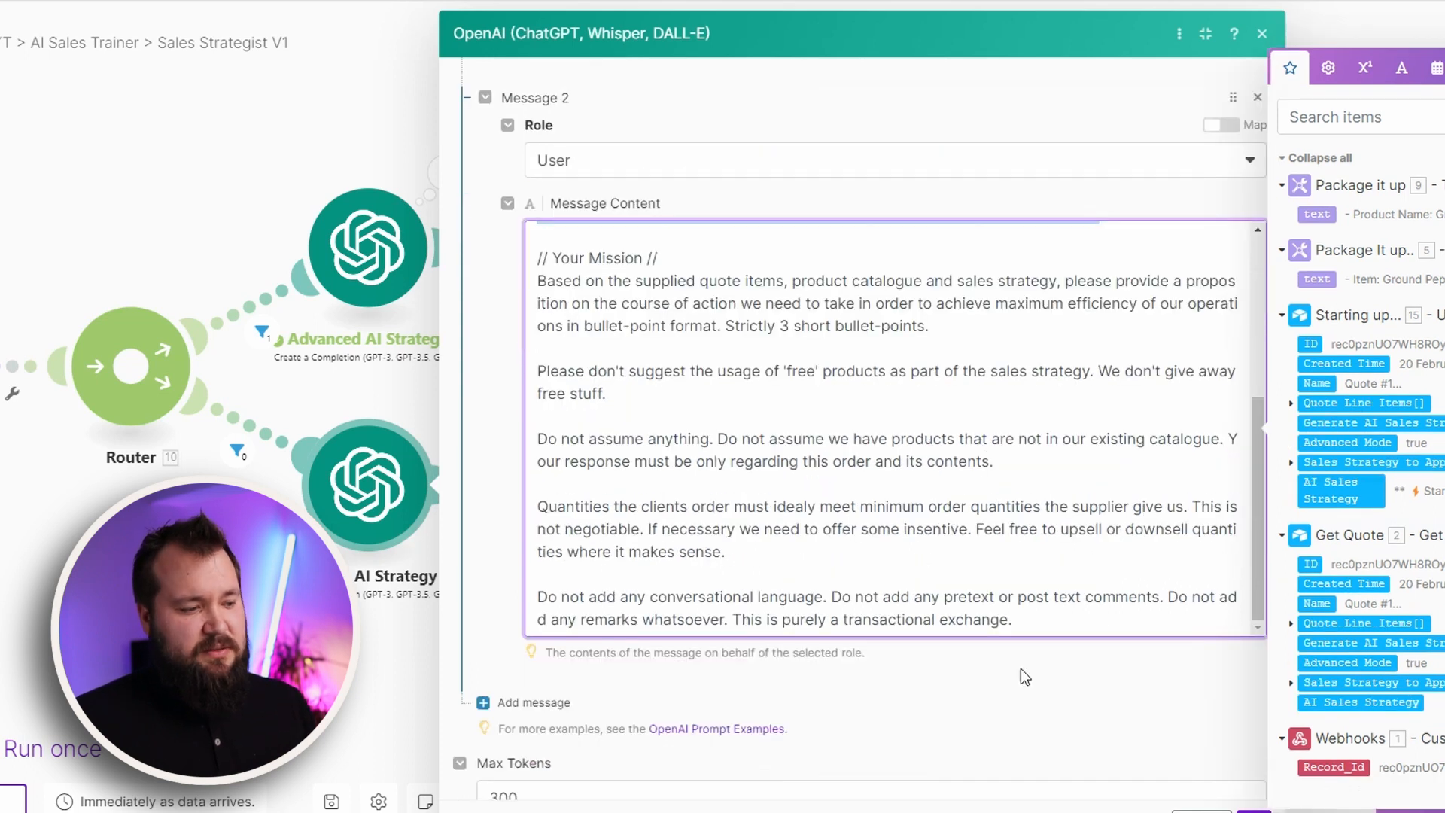
pyautogui.scroll(-4, 1023, 666)
pyautogui.moveTo(503, 619); pyautogui.dragTo(537, 627)
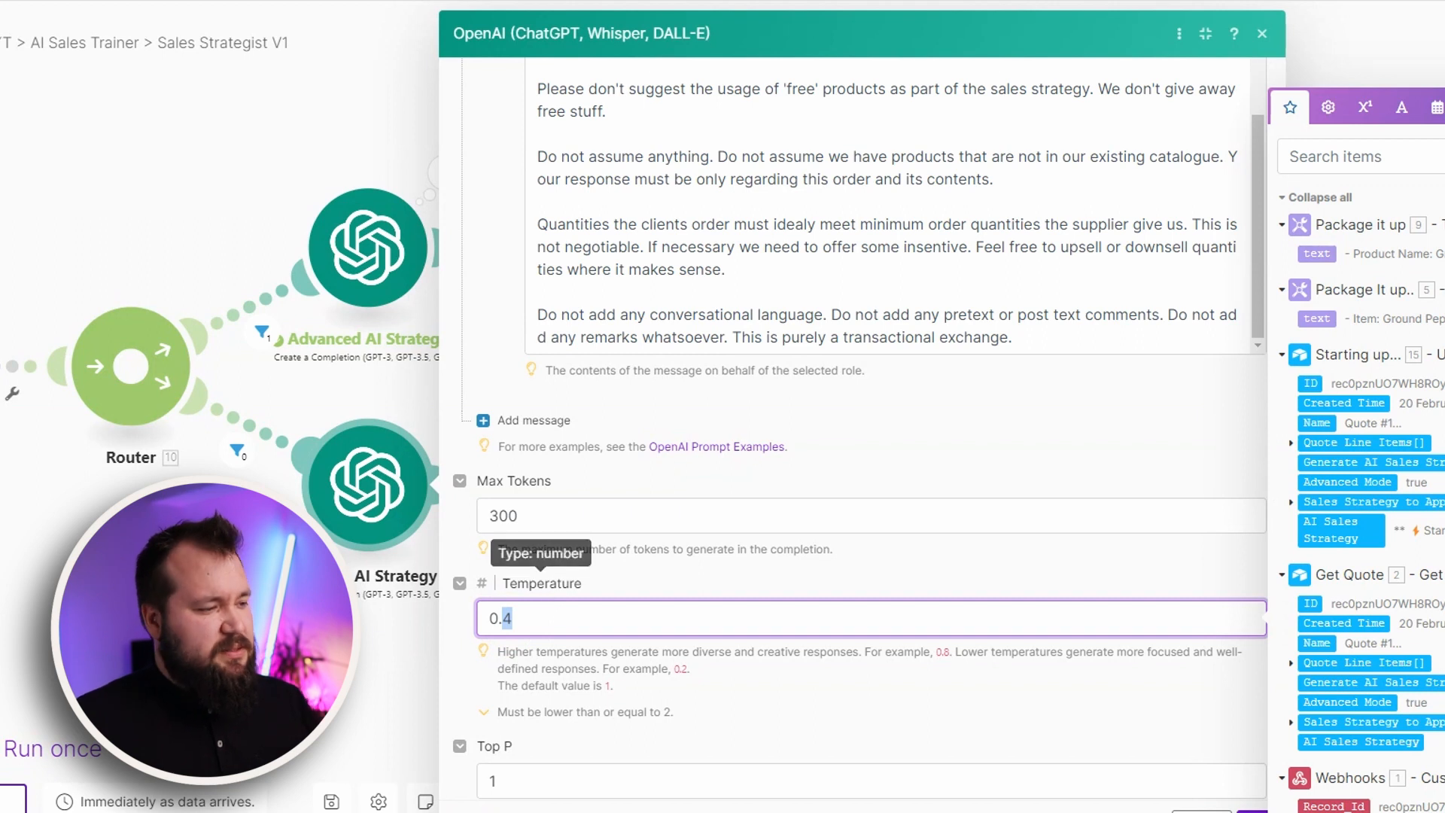
pyautogui.press('Escape')
pyautogui.click(684, 364)
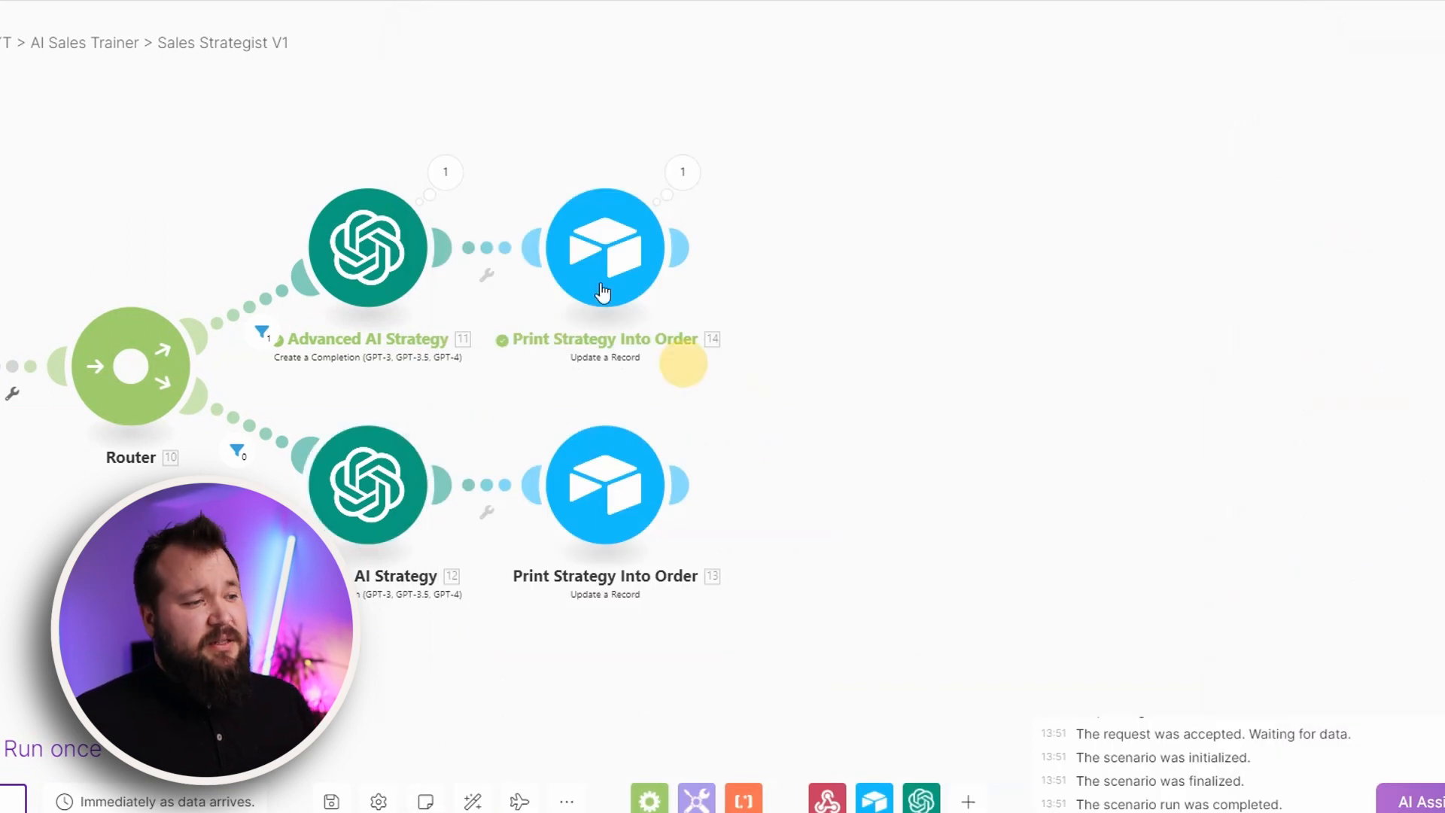
# Step: Examine the Record ID and AI Sales Strategy mappings in the advanced branch's Print Strategy Into Order module
pyautogui.click(599, 259)
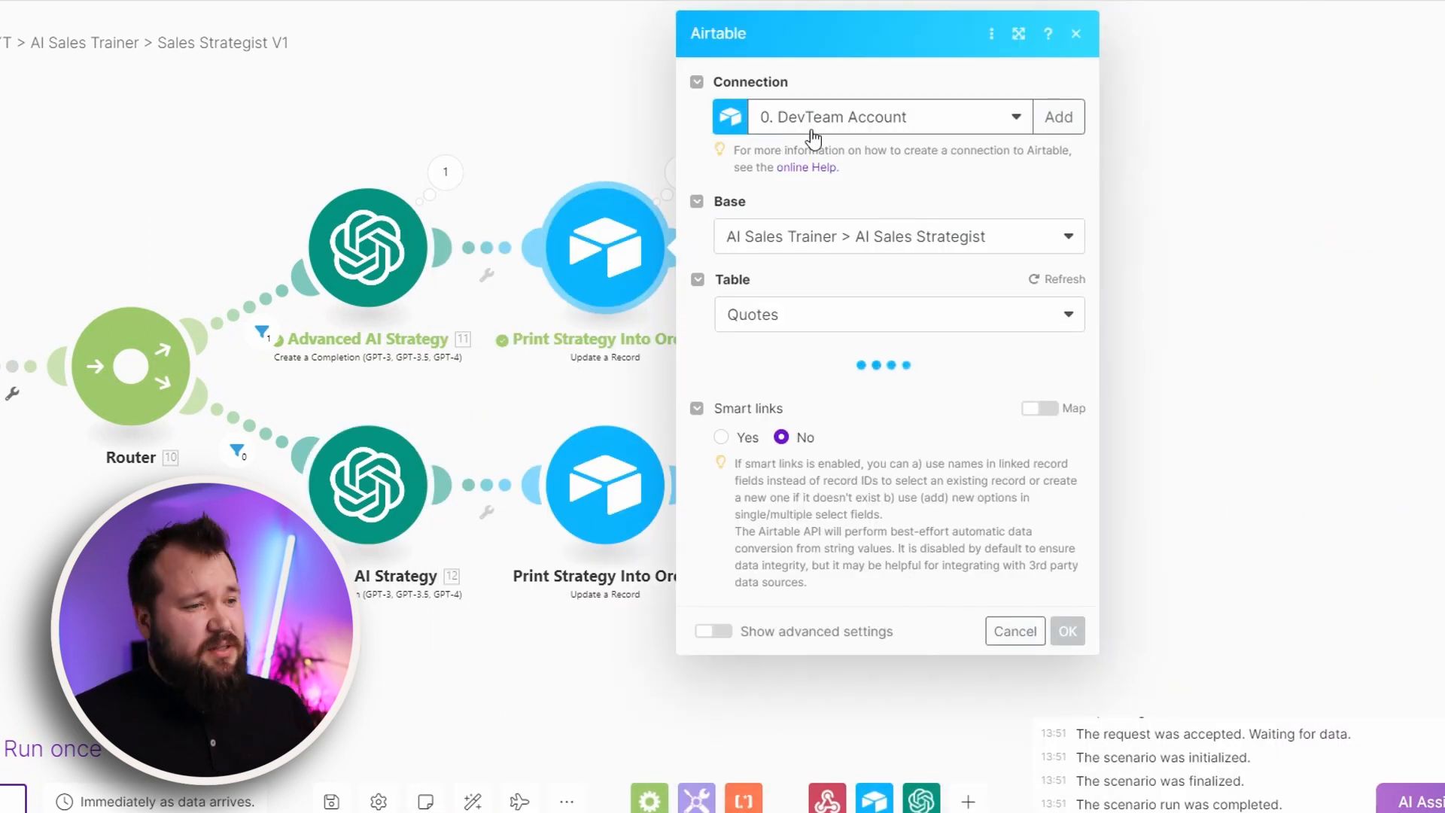
pyautogui.scroll(-4, 860, 261)
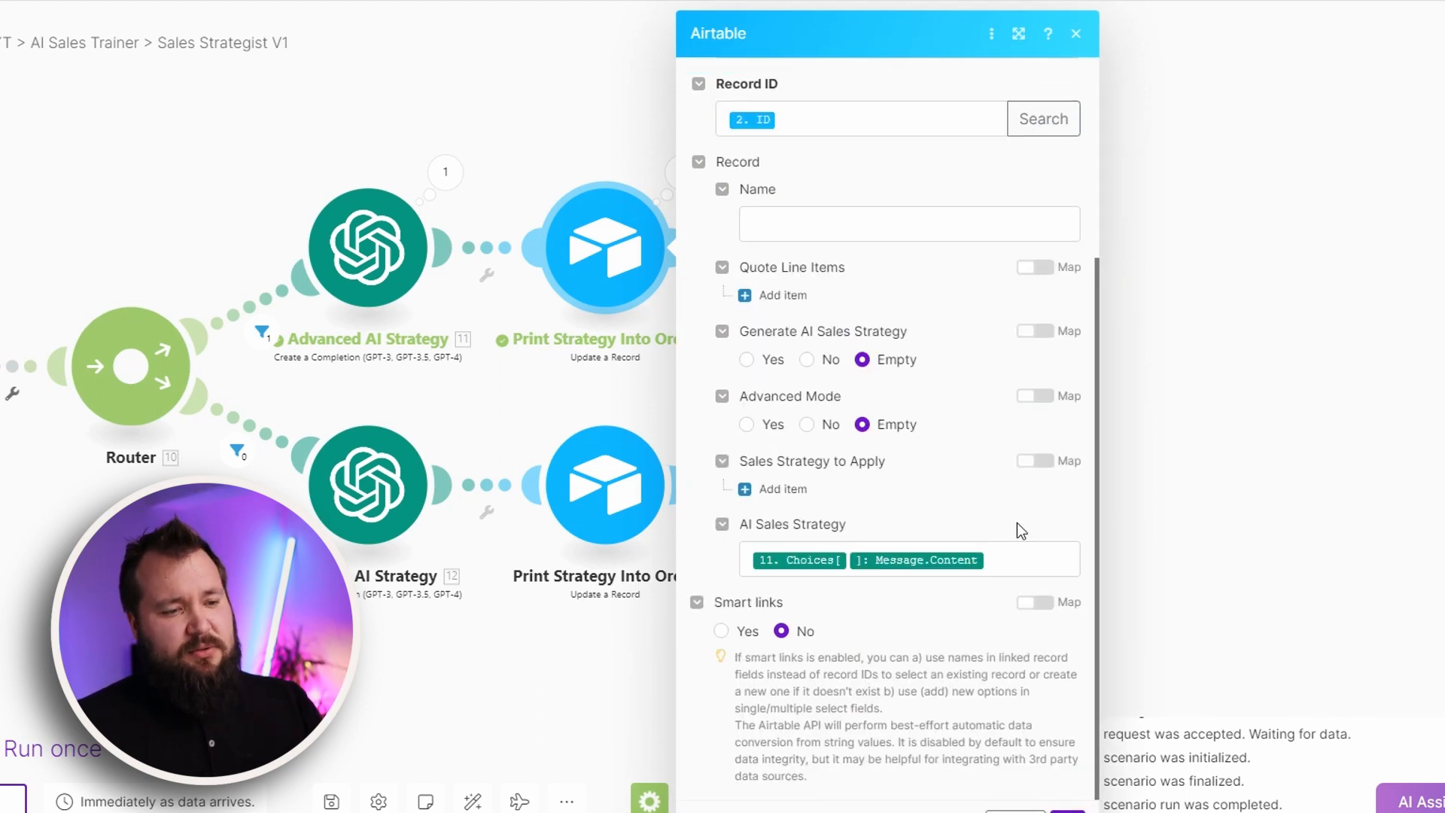
pyautogui.click(1018, 551)
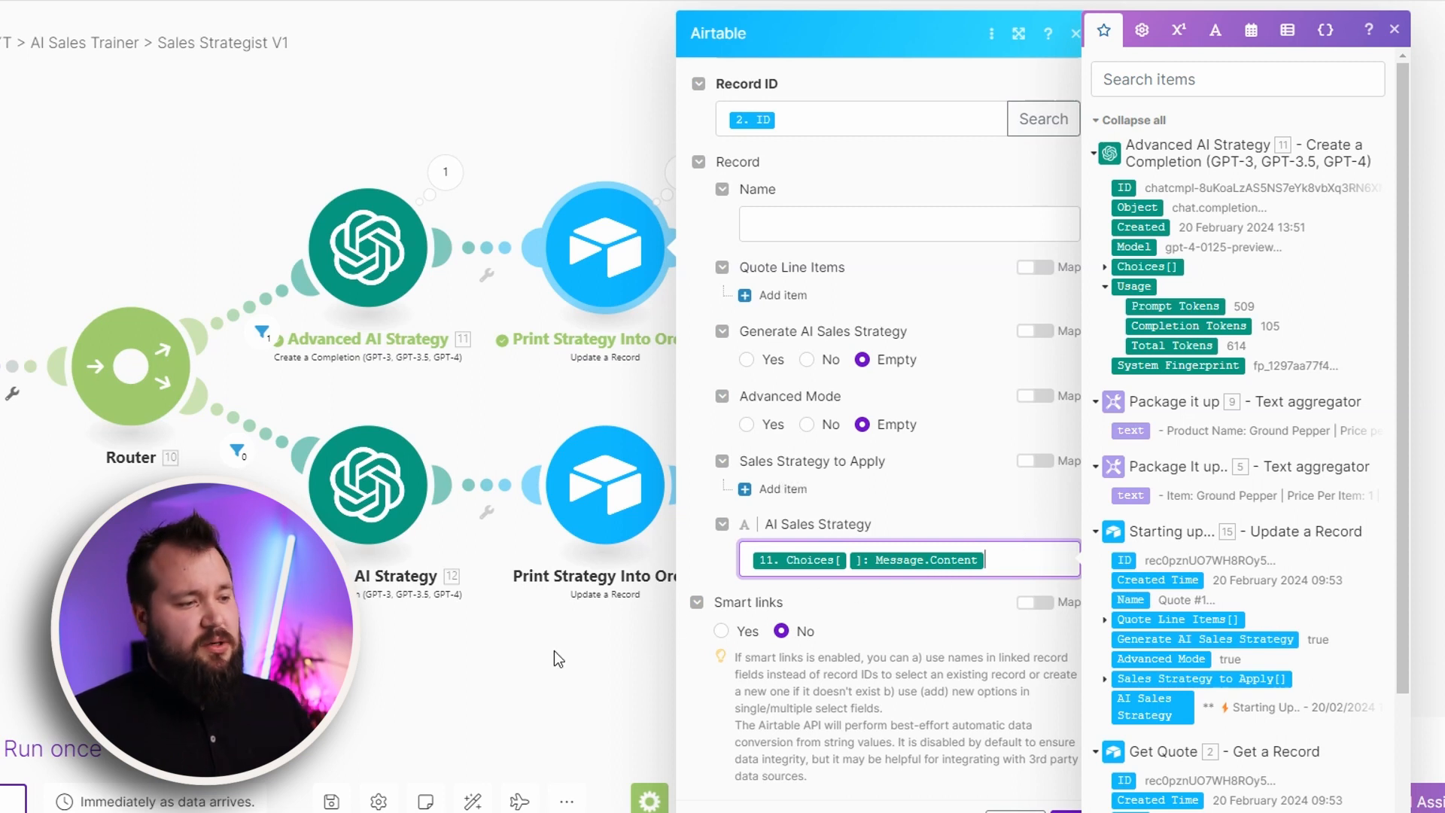
# Step: Open the Print Strategy Into Order module on the non-advanced branch
pyautogui.click(605, 514)
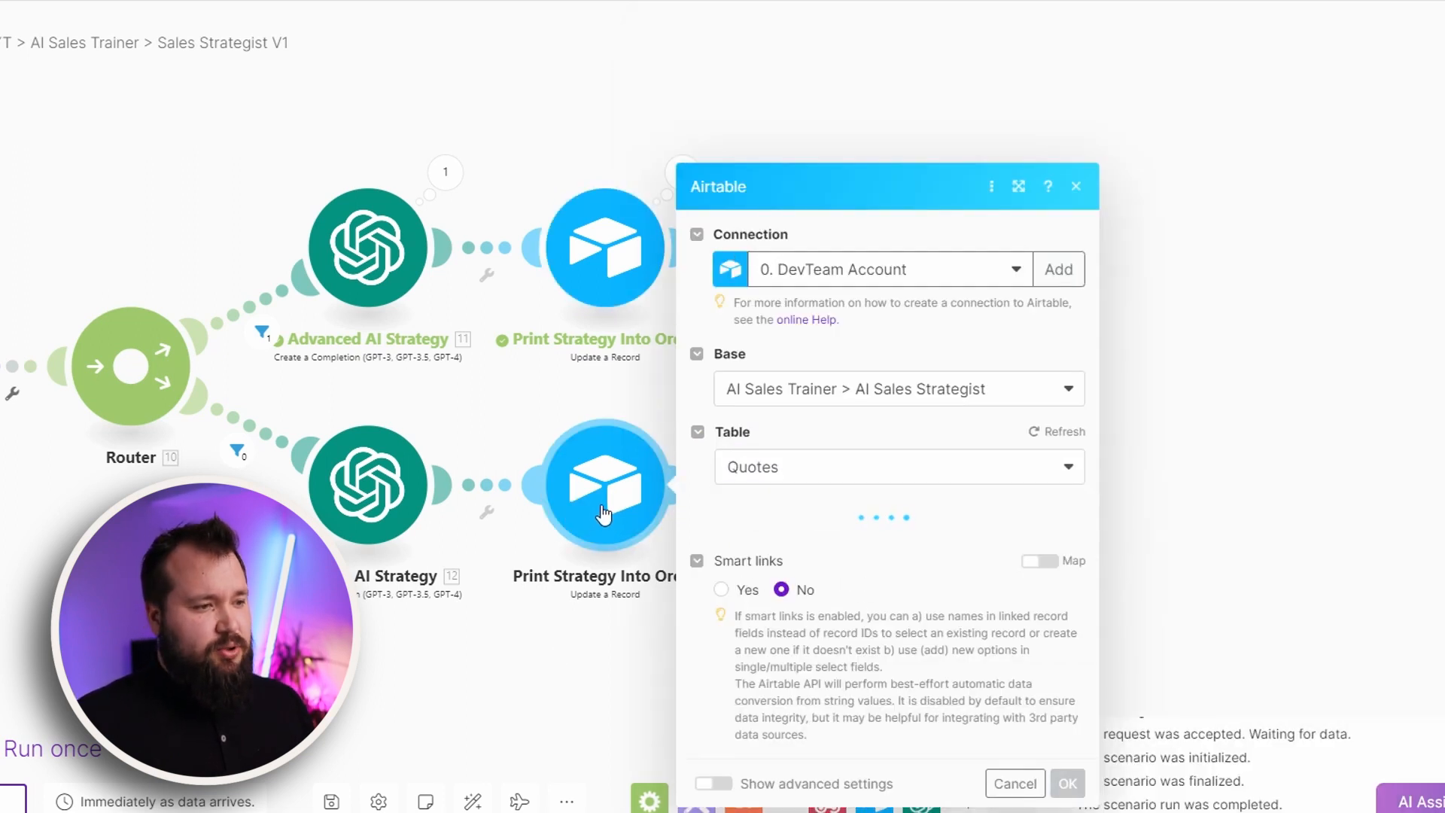